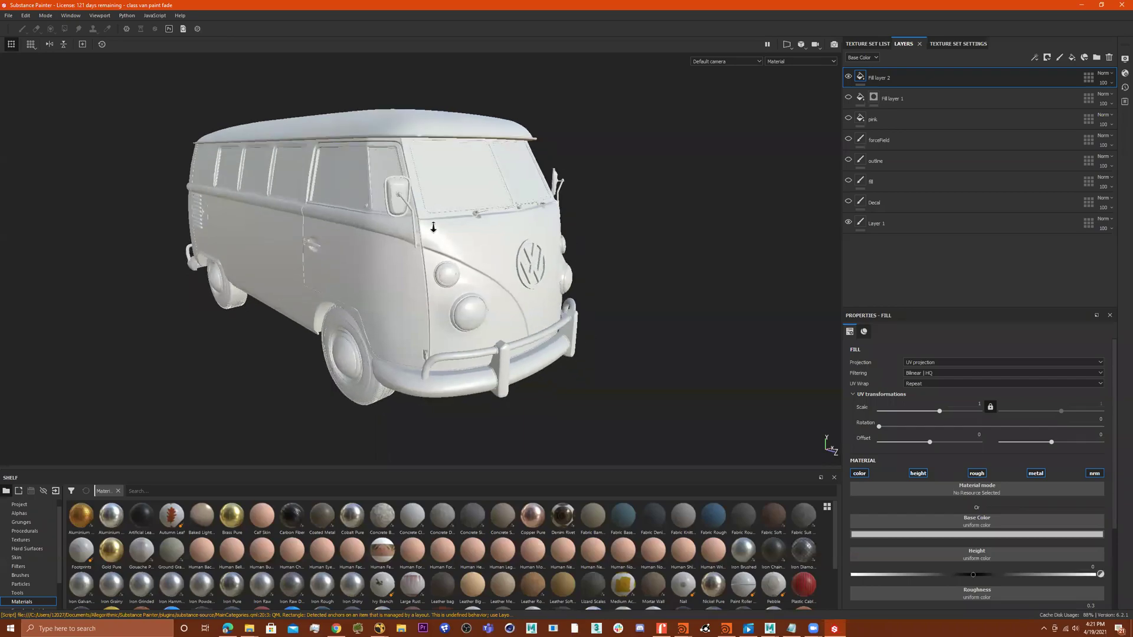
# Step: Delete the topmost fill layer and add a new fill layer at the top of the layer stack
pyautogui.keyDown('alt'); pyautogui.moveTo(448, 227); pyautogui.dragTo(533, 222, button='right'); pyautogui.keyUp('alt')
pyautogui.keyDown('alt'); pyautogui.moveTo(564, 241); pyautogui.dragTo(591, 250, button='middle'); pyautogui.keyUp('alt')
pyautogui.keyDown('alt'); pyautogui.moveTo(498, 222); pyautogui.dragTo(522, 236); pyautogui.keyUp('alt')
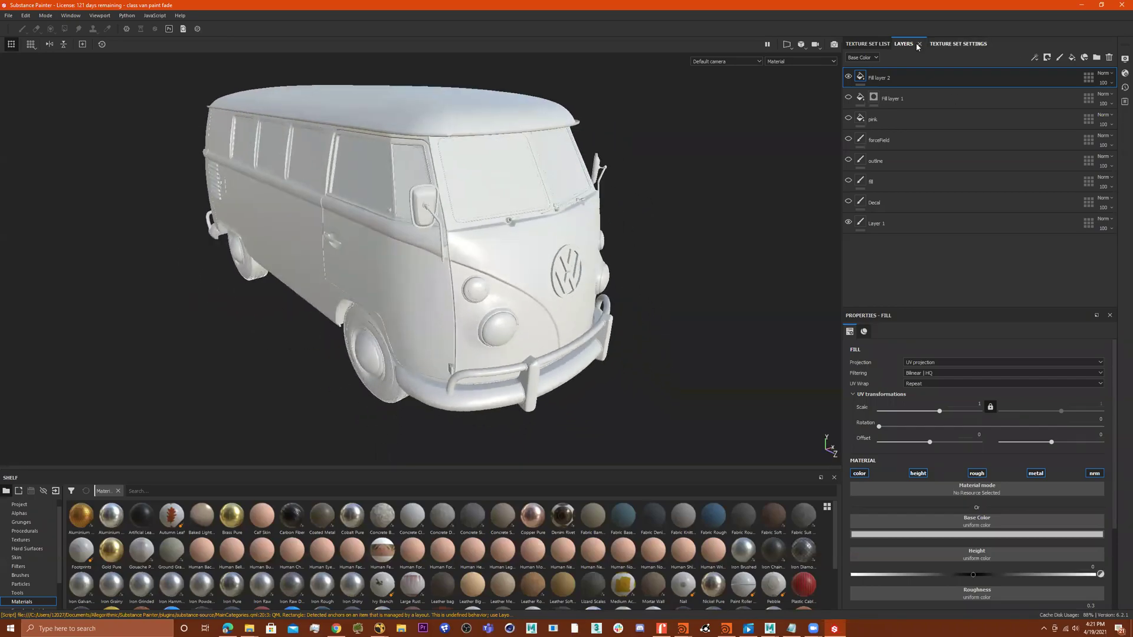
pyautogui.click(1109, 58)
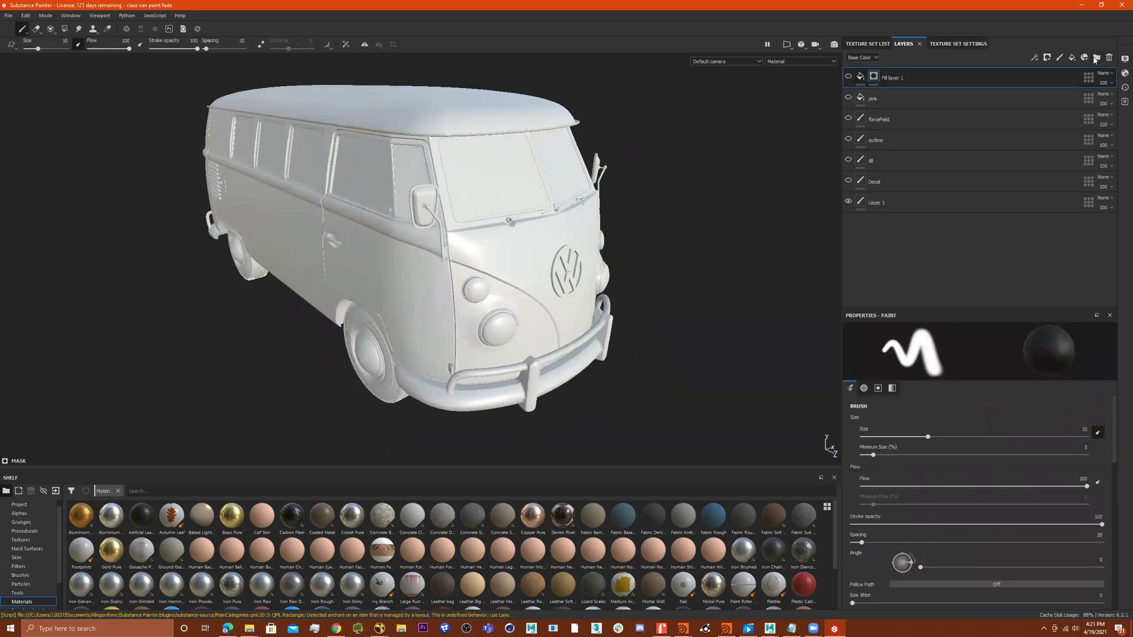
pyautogui.click(1072, 58)
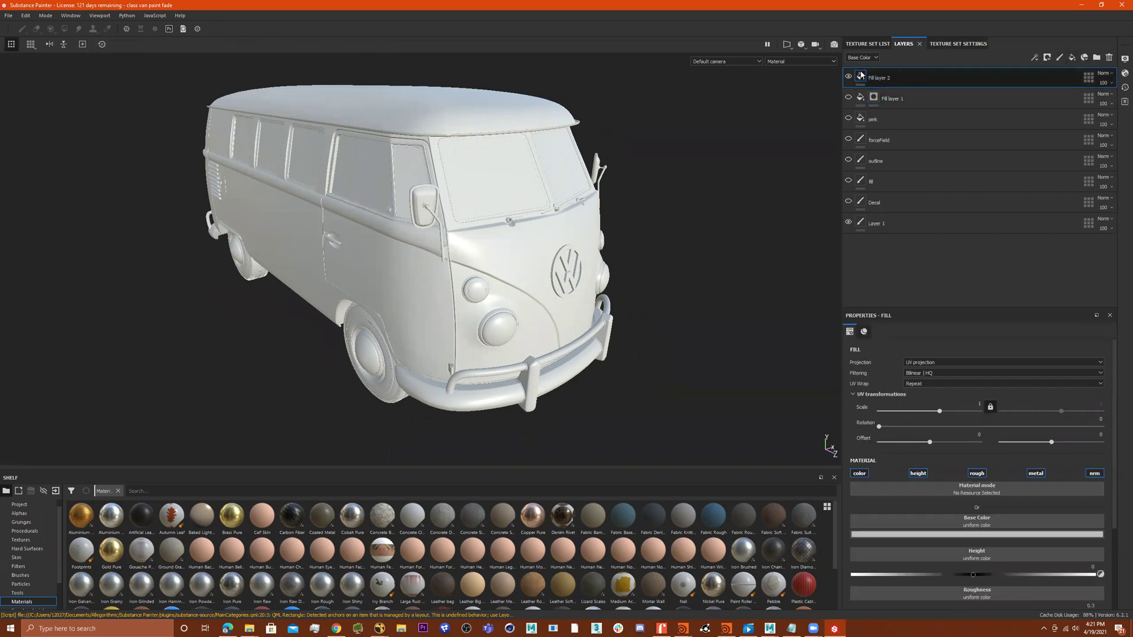
# Step: Set the new fill layer's base color to a strong saturated red
pyautogui.click(977, 535)
pyautogui.click(1016, 461)
pyautogui.moveTo(1022, 464); pyautogui.dragTo(1041, 466)
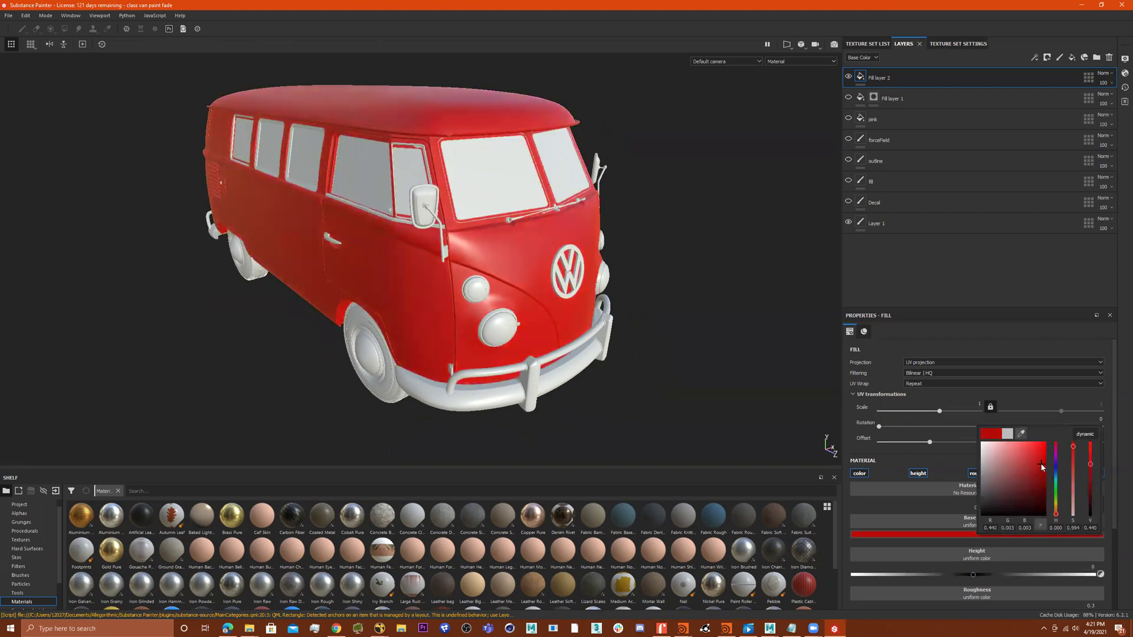
pyautogui.click(735, 164)
pyautogui.keyDown('alt'); pyautogui.moveTo(620, 197); pyautogui.dragTo(677, 203); pyautogui.keyUp('alt')
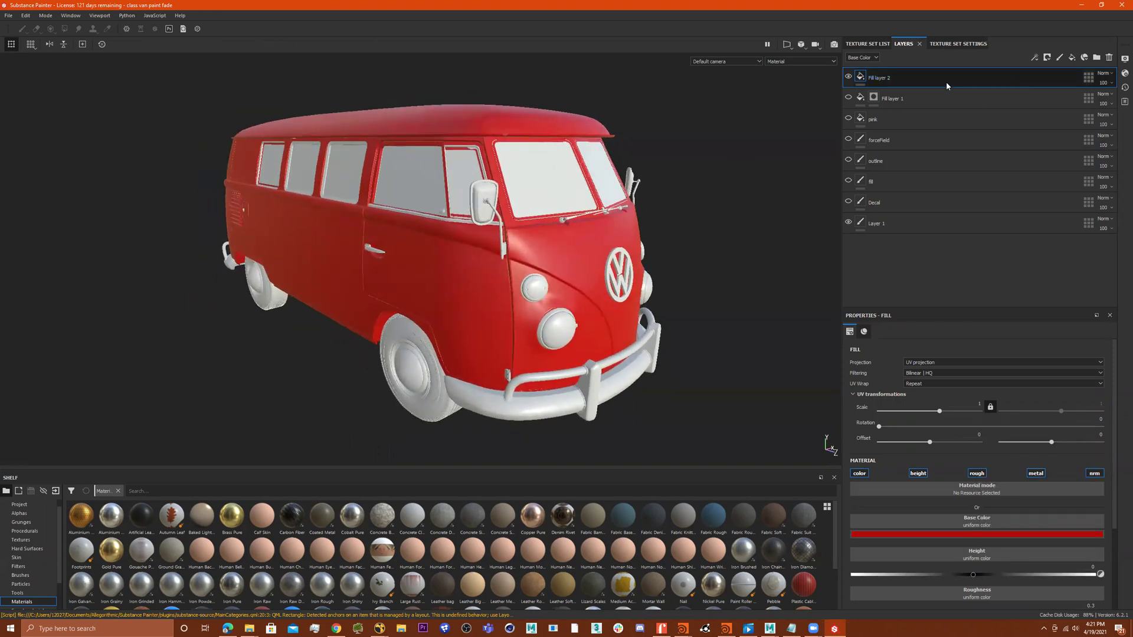
# Step: Add a black mask to the red fill layer and activate Polygon Fill in triangle mode on that mask
pyautogui.rightClick(859, 77)
pyautogui.click(892, 93)
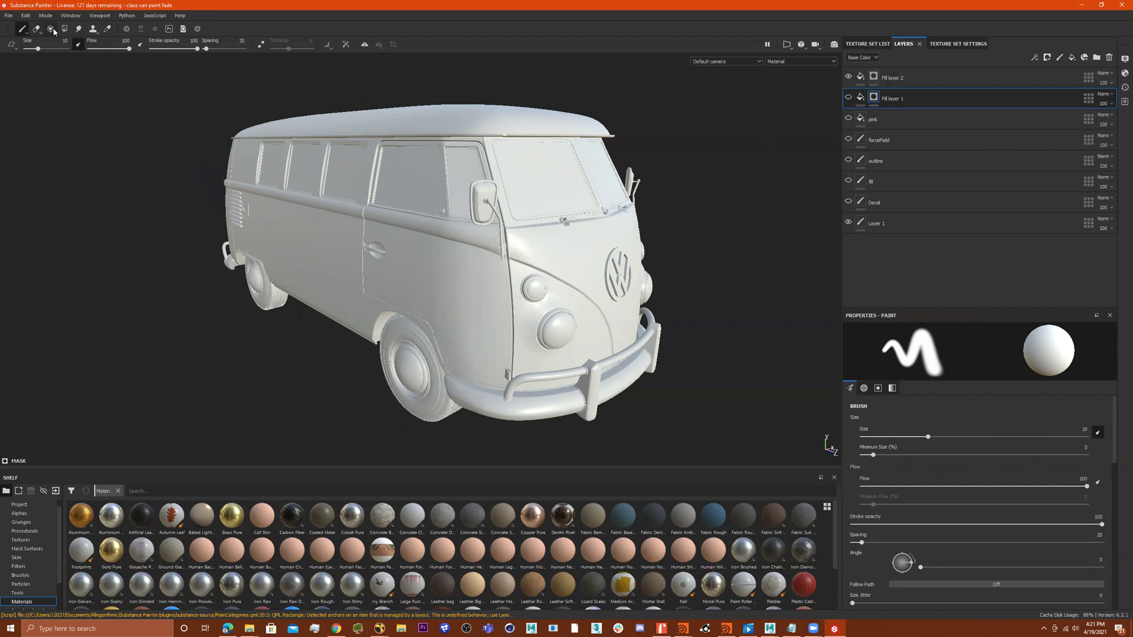
pyautogui.click(65, 30)
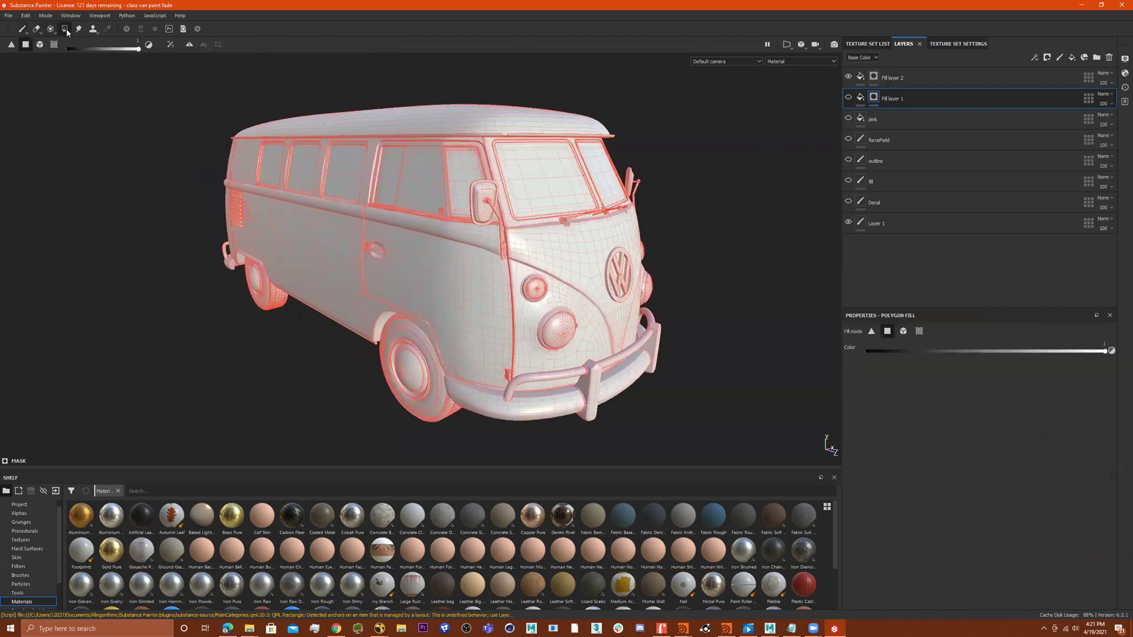
pyautogui.click(12, 45)
pyautogui.scroll(2, 709, 247)
pyautogui.scroll(3, 596, 228)
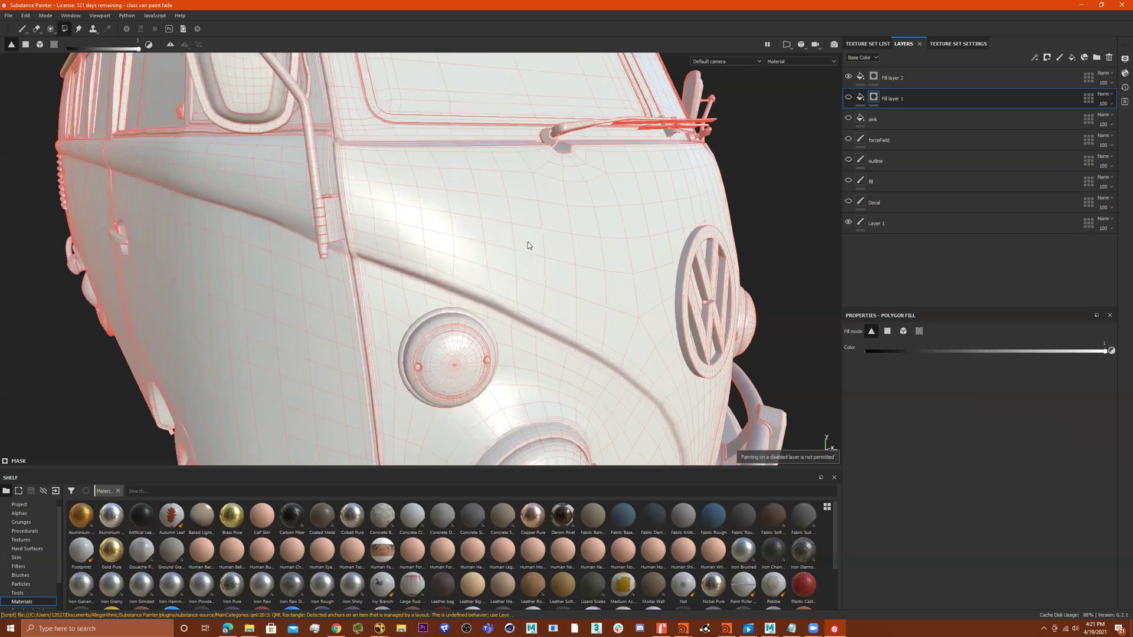
pyautogui.keyDown('alt'); pyautogui.moveTo(530, 242); pyautogui.dragTo(505, 253); pyautogui.keyUp('alt')
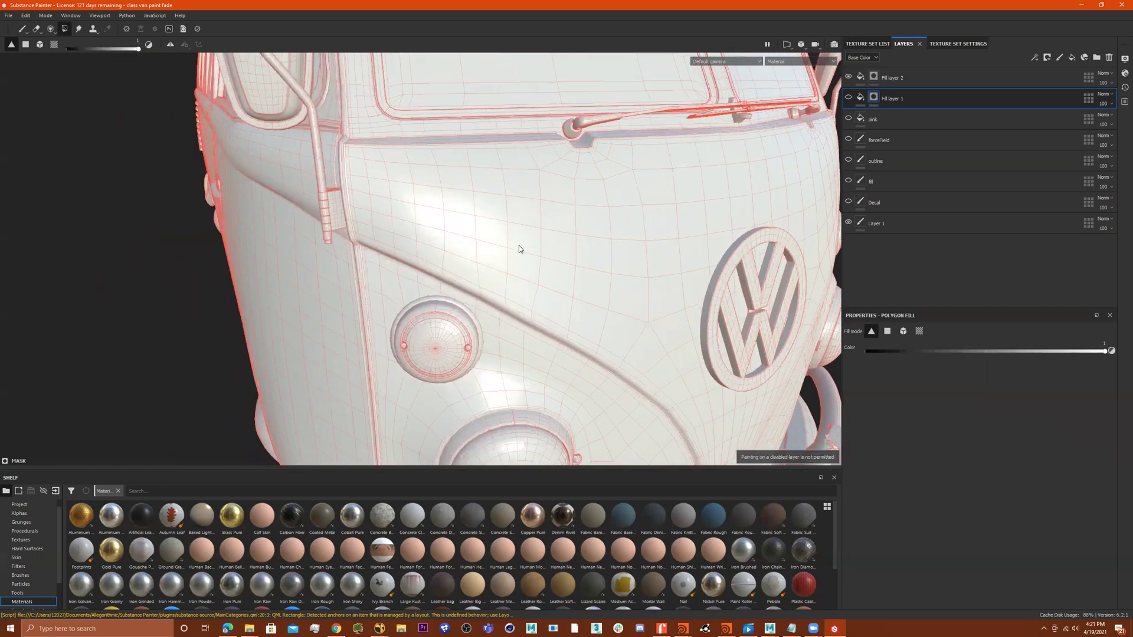
pyautogui.click(861, 78)
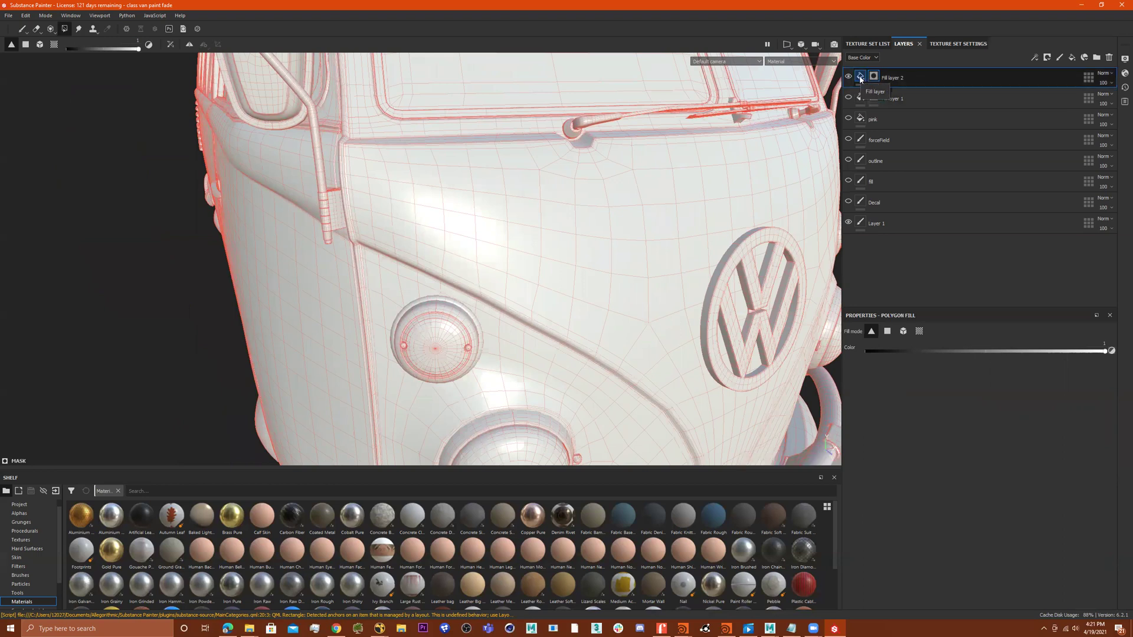
# Step: Try revealing the red color on two single triangles of the van's front panel
pyautogui.click(421, 282)
pyautogui.click(488, 238)
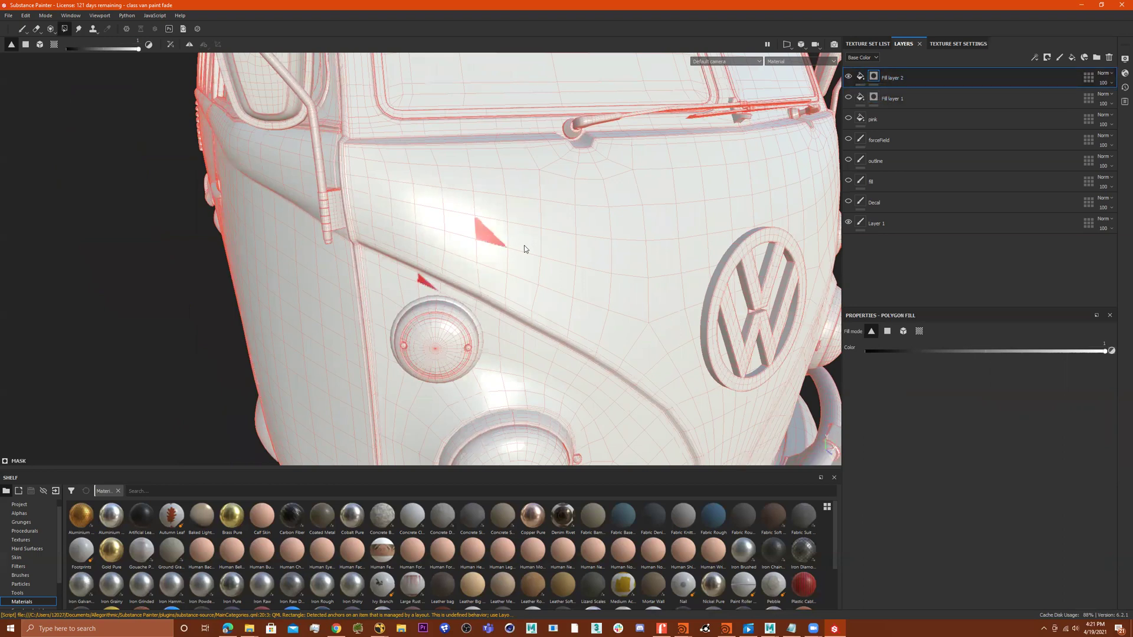
pyautogui.hotkey('ctrl', 'z')
pyautogui.hotkey('ctrl', 'z')
# Step: Reveal one triangle on the van's front, and use polygon fill mode to reveal the neighbouring quads
pyautogui.click(487, 238)
pyautogui.click(26, 45)
pyautogui.click(524, 243)
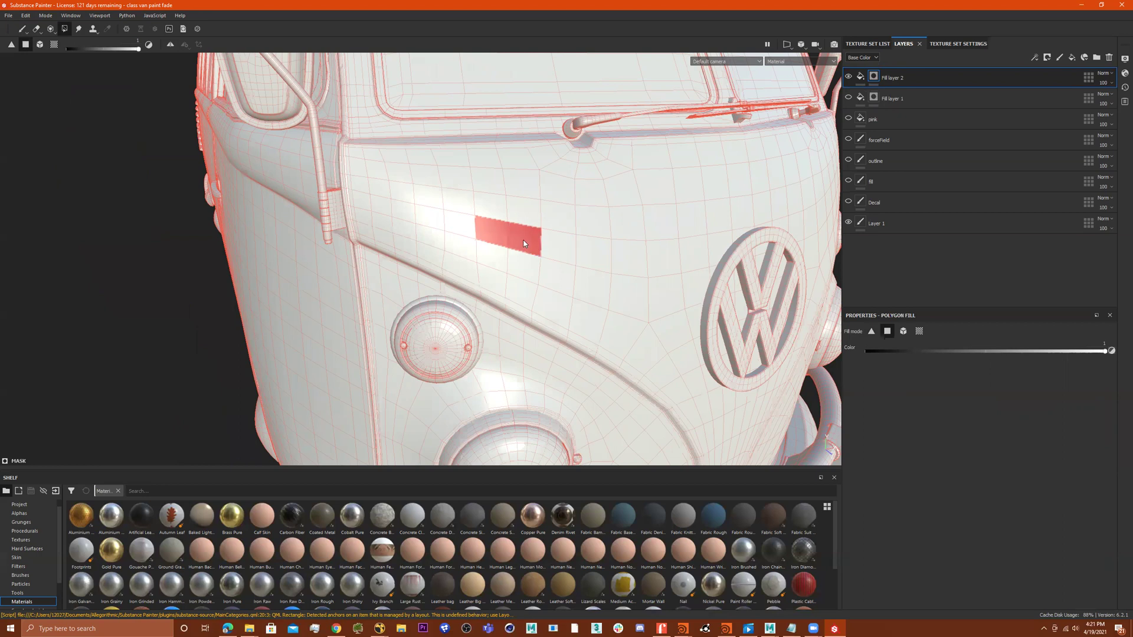
pyautogui.click(563, 248)
# Step: Set Polygon Fill to mesh mode and reveal red on the van's front and side body pieces
pyautogui.click(39, 44)
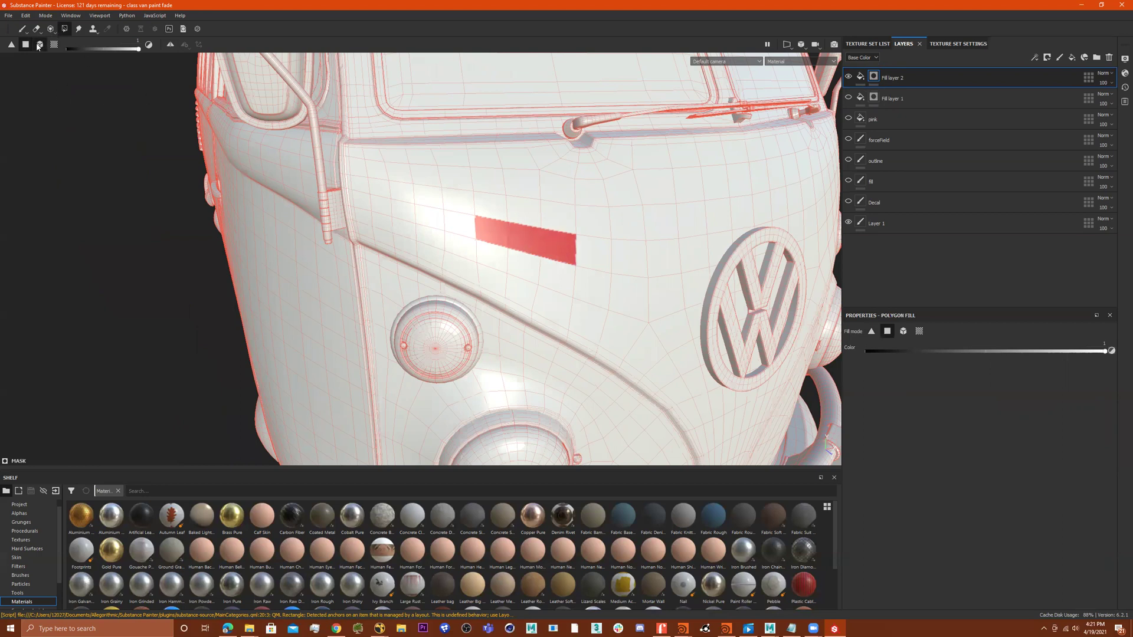
pyautogui.click(612, 263)
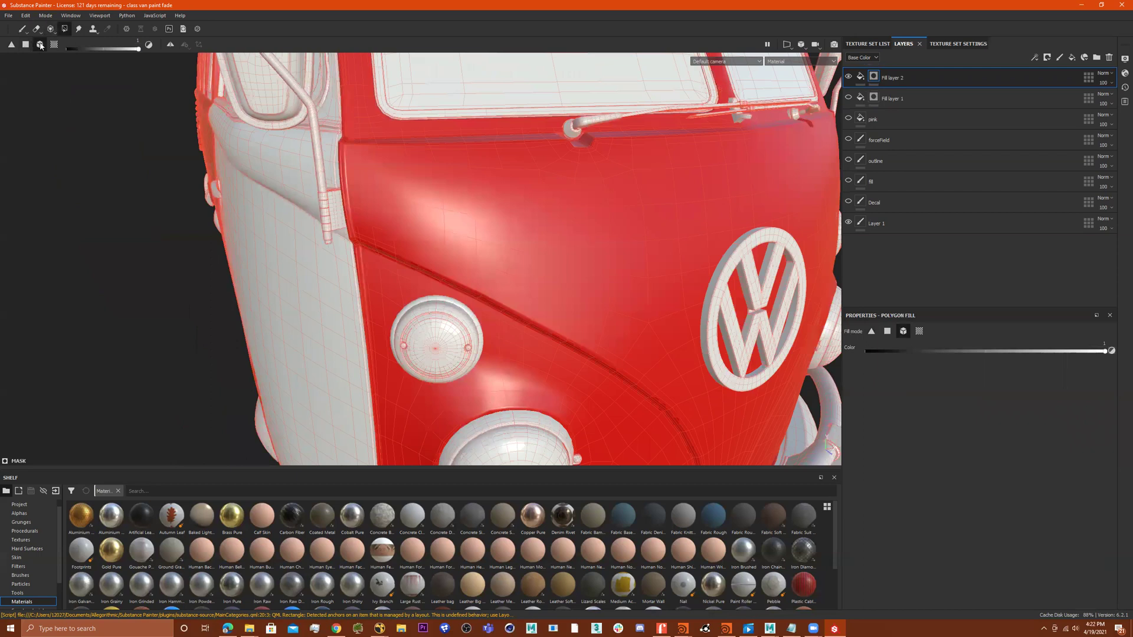
pyautogui.moveTo(618, 322)
pyautogui.keyDown('alt'); pyautogui.mouseDown(button='right')
pyautogui.moveTo(400, 306)
pyautogui.moveTo(390, 295)
pyautogui.mouseUp(button='right'); pyautogui.keyUp('alt')
pyautogui.keyDown('alt'); pyautogui.moveTo(570, 268); pyautogui.dragTo(373, 300, button='right'); pyautogui.keyUp('alt')
pyautogui.keyDown('alt'); pyautogui.moveTo(503, 280); pyautogui.dragTo(413, 289, button='right'); pyautogui.keyUp('alt')
pyautogui.moveTo(448, 283)
pyautogui.keyDown('alt'); pyautogui.mouseDown()
pyautogui.moveTo(604, 265)
pyautogui.moveTo(556, 258)
pyautogui.mouseUp(); pyautogui.keyUp('alt')
pyautogui.keyDown('alt'); pyautogui.moveTo(749, 178); pyautogui.dragTo(460, 386, button='right'); pyautogui.keyUp('alt')
pyautogui.keyDown('alt'); pyautogui.moveTo(461, 389); pyautogui.dragTo(624, 336); pyautogui.keyUp('alt')
pyautogui.keyDown('alt'); pyautogui.moveTo(370, 333); pyautogui.dragTo(278, 364); pyautogui.keyUp('alt')
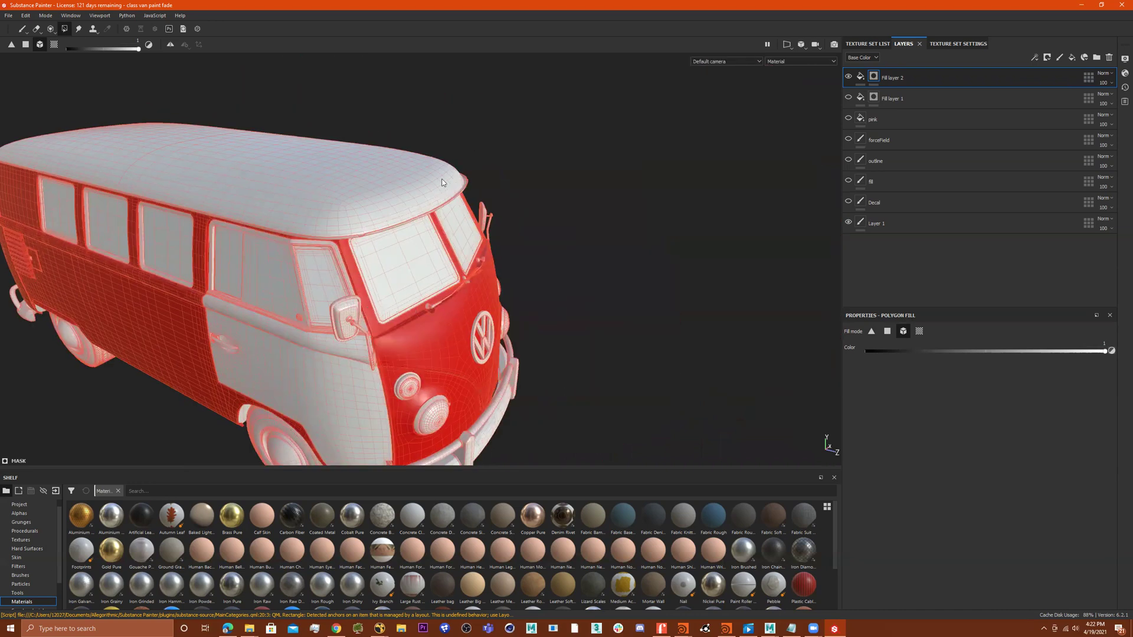
# Step: Reveal red on the roof and the remaining side body and door pieces with a mask color of 1
pyautogui.keyDown('alt'); pyautogui.moveTo(399, 308); pyautogui.dragTo(331, 301); pyautogui.keyUp('alt')
pyautogui.click(346, 182)
pyautogui.keyDown('alt'); pyautogui.moveTo(359, 263); pyautogui.dragTo(394, 258); pyautogui.keyUp('alt')
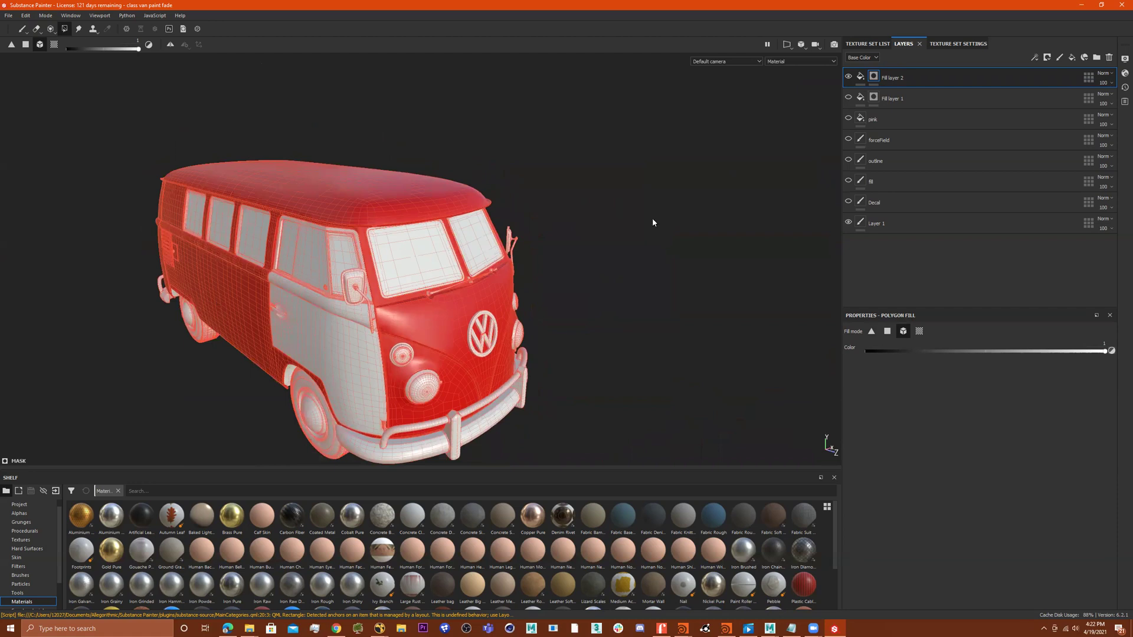
pyautogui.click(245, 309)
pyautogui.keyDown('alt'); pyautogui.moveTo(542, 349); pyautogui.dragTo(371, 305); pyautogui.keyUp('alt')
pyautogui.moveTo(1004, 352); pyautogui.dragTo(1107, 350)
pyautogui.click(359, 239)
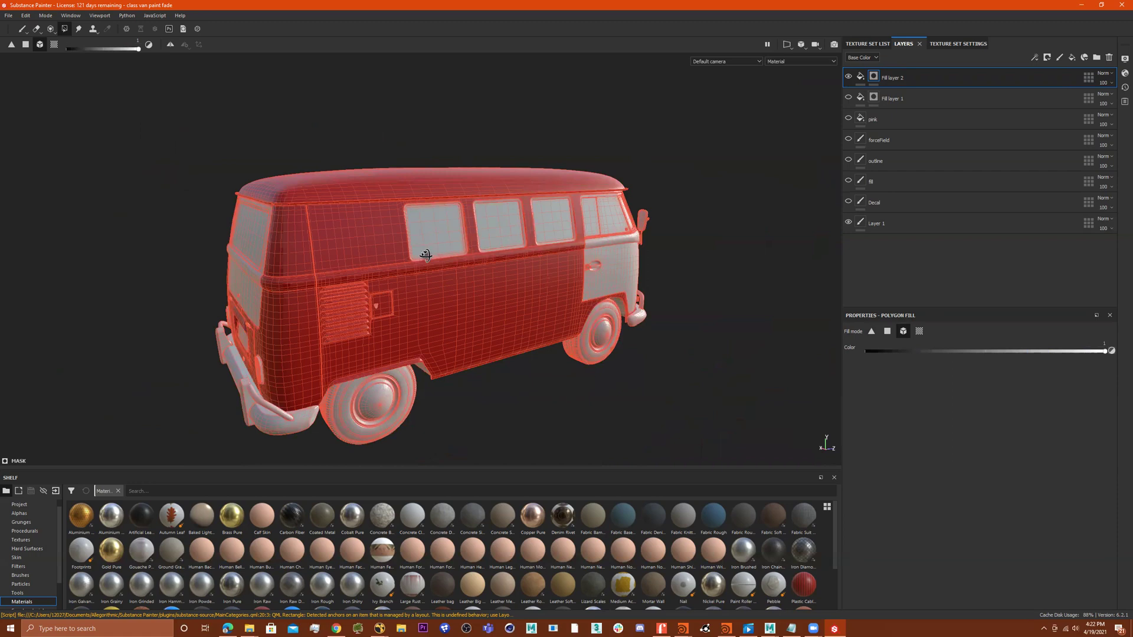
pyautogui.keyDown('alt'); pyautogui.moveTo(359, 239); pyautogui.dragTo(493, 313); pyautogui.keyUp('alt')
# Step: Switch Polygon Fill to polygon mode with color 0 and mask out the central lower section of the van's side
pyautogui.click(887, 331)
pyautogui.click(867, 351)
pyautogui.press('ctrl')
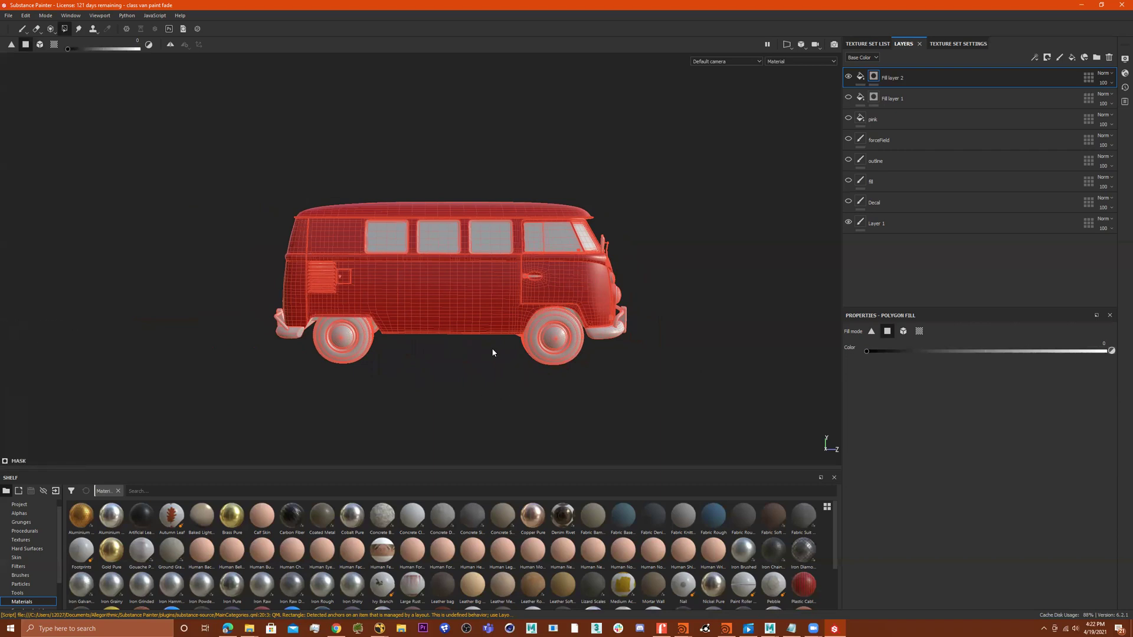
pyautogui.moveTo(530, 375); pyautogui.dragTo(311, 269)
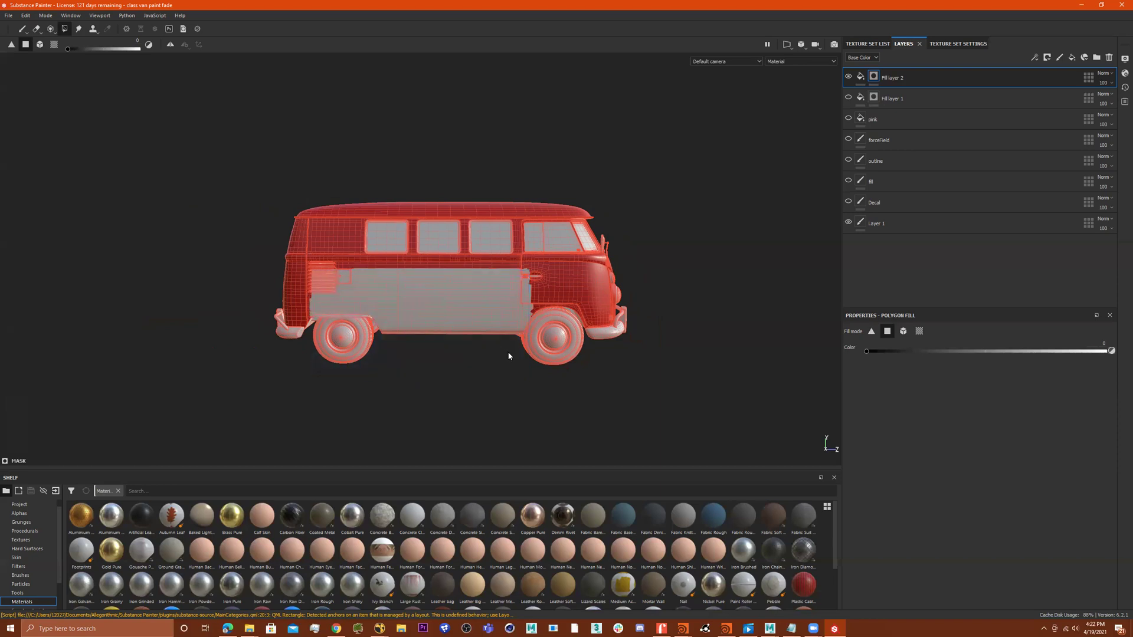
pyautogui.press('shift')
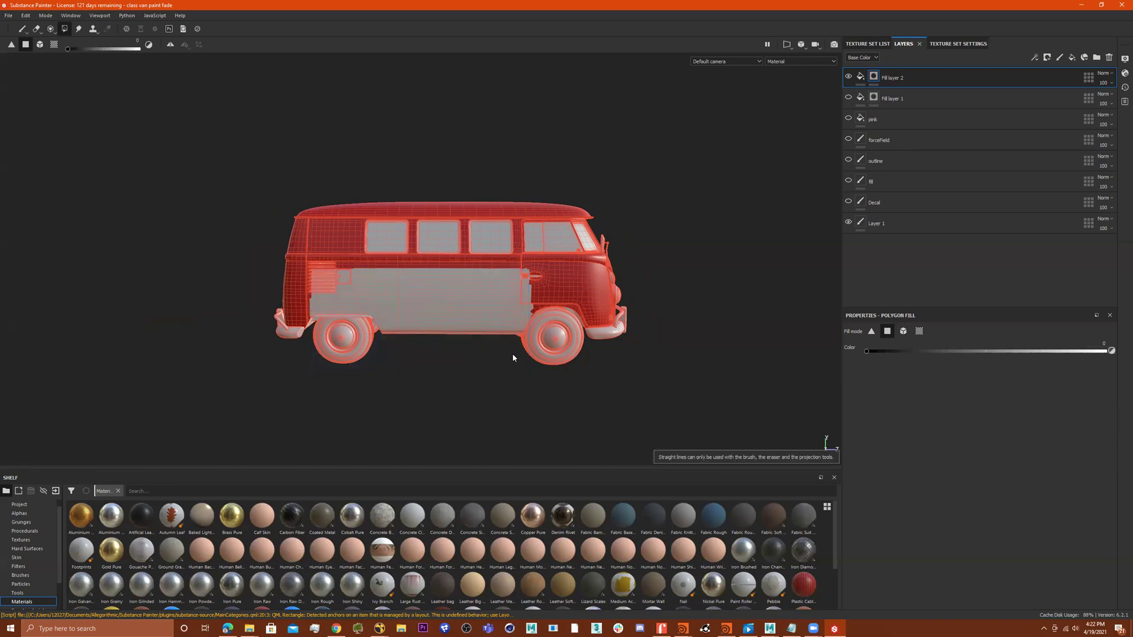
# Step: Mask out the rest of the lower side toward the rear and the strip below the beltline
pyautogui.keyDown('alt'); pyautogui.moveTo(456, 371); pyautogui.dragTo(442, 351); pyautogui.keyUp('alt')
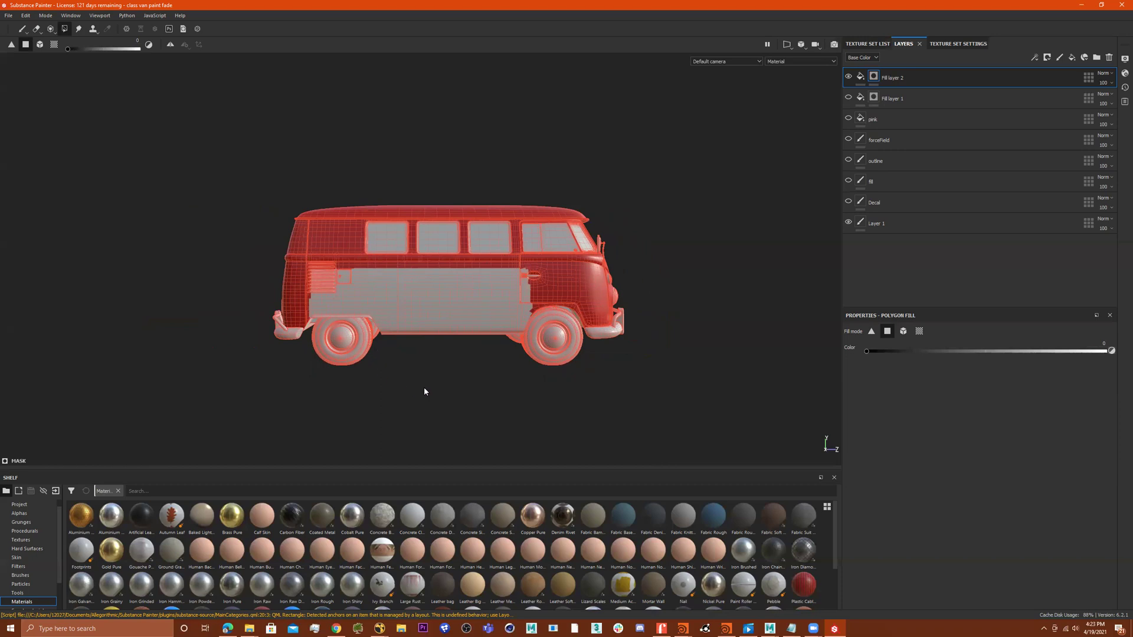
pyautogui.moveTo(423, 390); pyautogui.dragTo(190, 265)
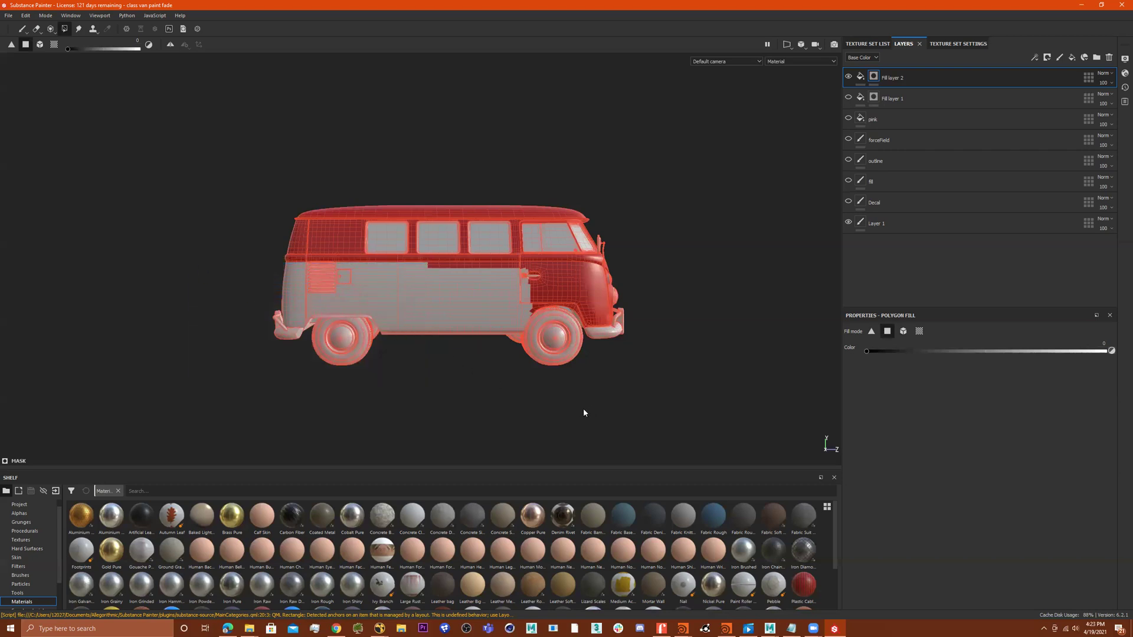
pyautogui.moveTo(517, 306); pyautogui.dragTo(378, 266)
# Step: Mask out the leftover red polygons just below the beltline on the van's opposite side
pyautogui.keyDown('alt'); pyautogui.moveTo(662, 314); pyautogui.dragTo(68, 309); pyautogui.keyUp('alt')
pyautogui.keyDown('alt'); pyautogui.moveTo(405, 284); pyautogui.dragTo(299, 285); pyautogui.keyUp('alt')
pyautogui.keyDown('alt'); pyautogui.moveTo(299, 285); pyautogui.dragTo(905, 245, button='right'); pyautogui.keyUp('alt')
pyautogui.keyDown('alt'); pyautogui.moveTo(637, 313); pyautogui.dragTo(552, 324); pyautogui.keyUp('alt')
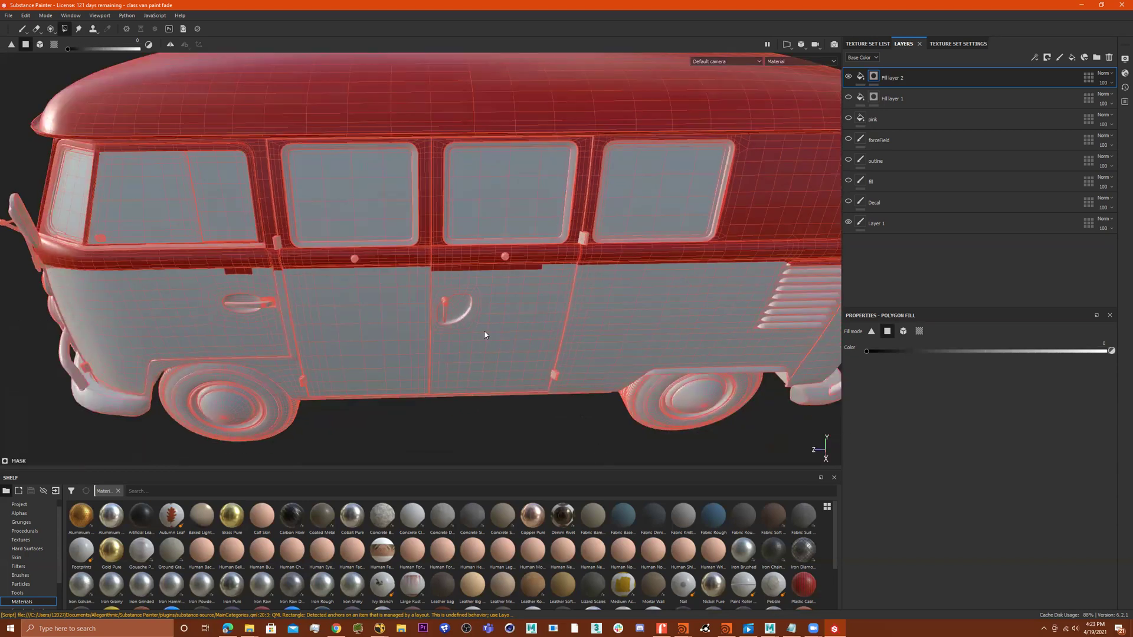
pyautogui.keyDown('alt'); pyautogui.moveTo(406, 324); pyautogui.dragTo(406, 348); pyautogui.keyUp('alt')
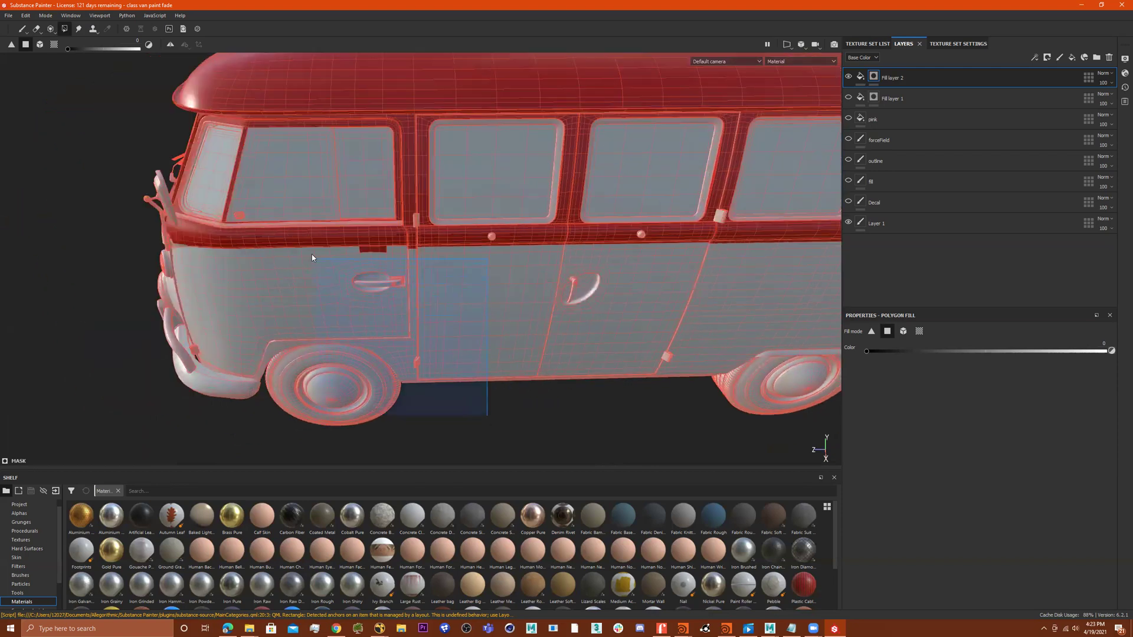
pyautogui.keyDown('alt'); pyautogui.keyDown('shift'); pyautogui.moveTo(513, 263); pyautogui.dragTo(504, 198); pyautogui.keyUp('shift'); pyautogui.keyUp('alt')
pyautogui.keyDown('alt'); pyautogui.moveTo(483, 241); pyautogui.dragTo(494, 225, button='right'); pyautogui.keyUp('alt')
pyautogui.scroll(4, 493, 224)
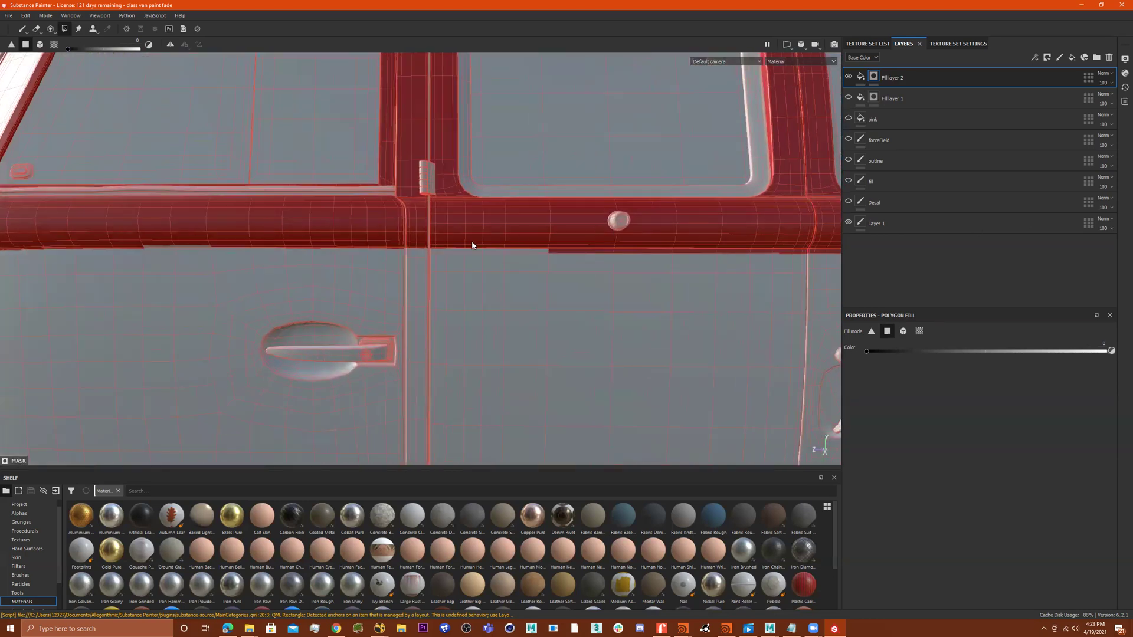
pyautogui.scroll(-4, 472, 246)
pyautogui.keyDown('alt'); pyautogui.moveTo(406, 248); pyautogui.dragTo(546, 273); pyautogui.keyUp('alt')
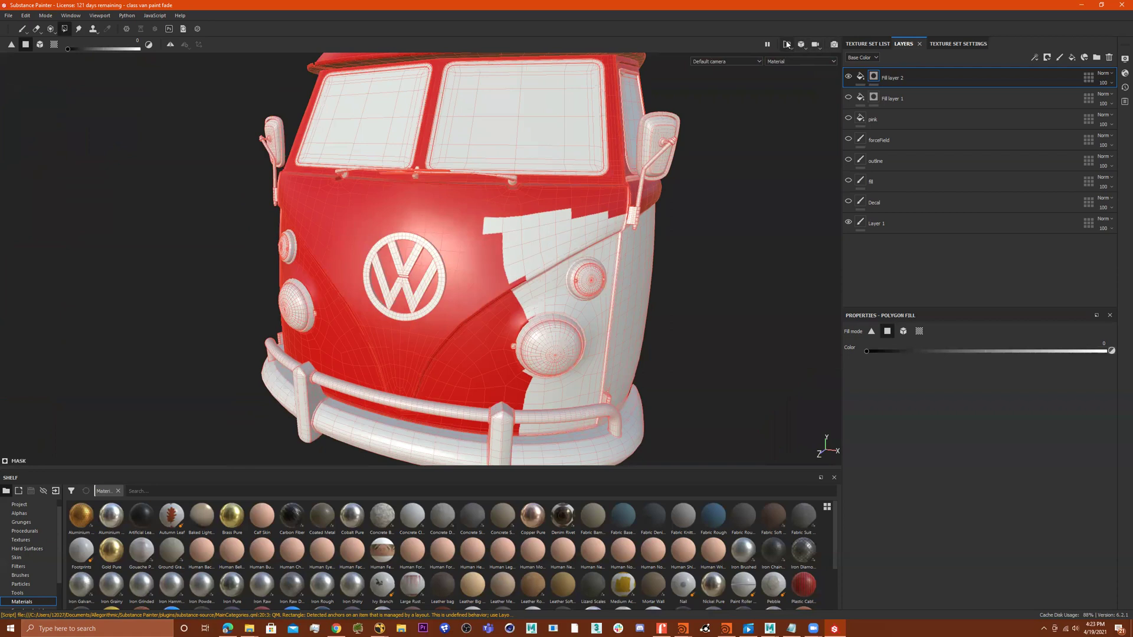
# Step: Show the 3D and 2D views side by side, with the front panel's UV island framed
pyautogui.click(789, 44)
pyautogui.click(802, 67)
pyautogui.click(787, 47)
pyautogui.click(806, 57)
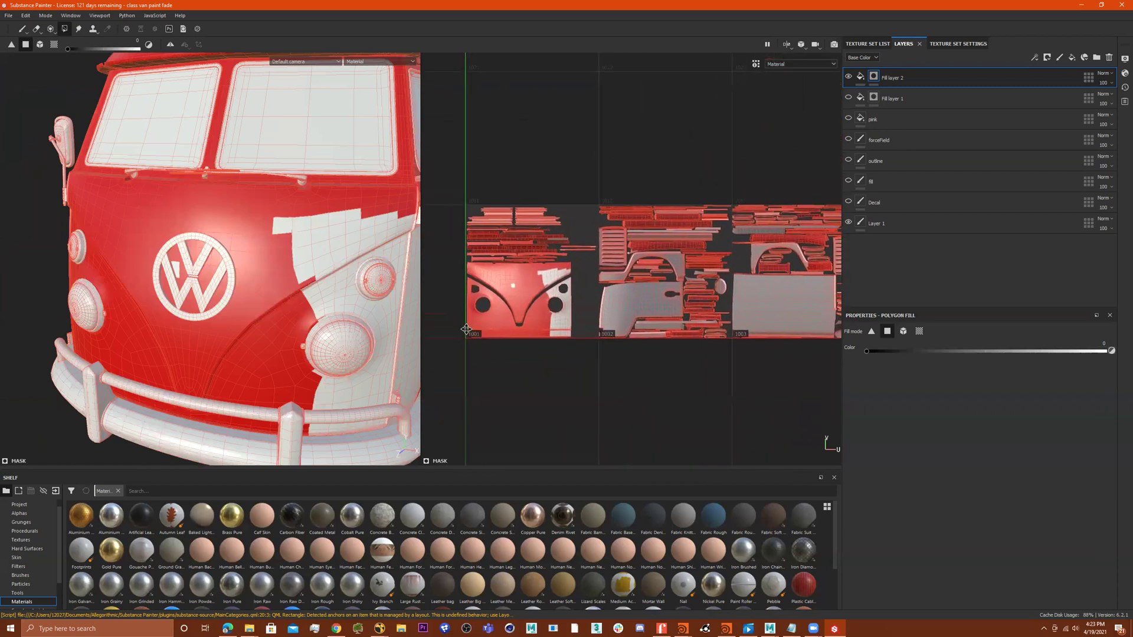
pyautogui.scroll(5, 542, 306)
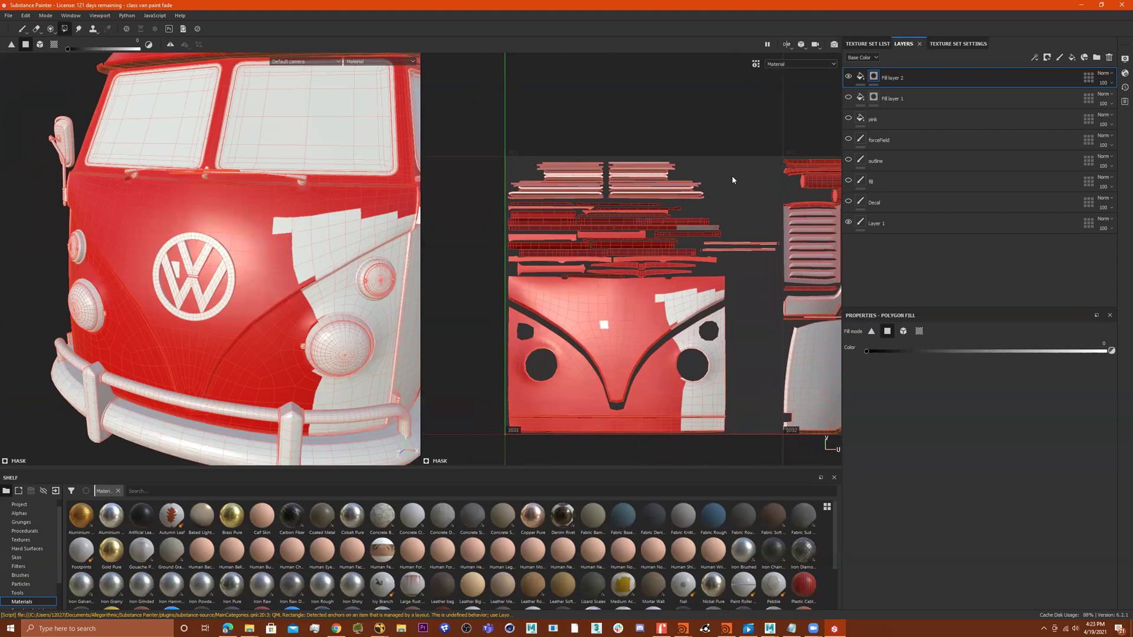
pyautogui.keyDown('alt'); pyautogui.moveTo(684, 293); pyautogui.dragTo(714, 272, button='middle'); pyautogui.keyUp('alt')
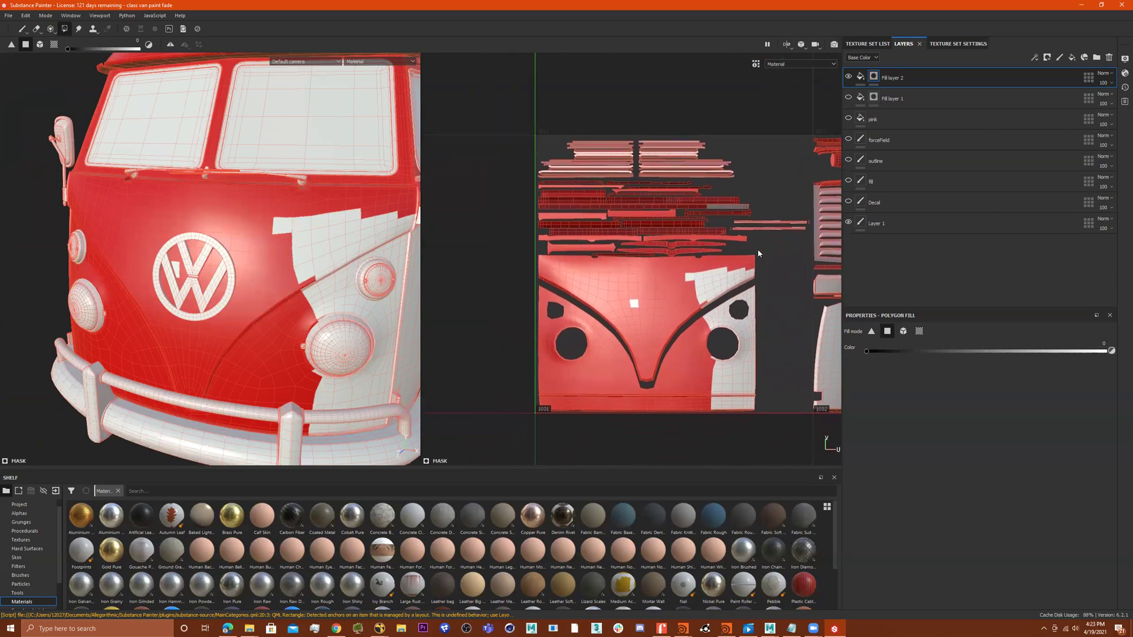
# Step: Mask out the polygons around both headlight openings in the lower corners of the front panel's UV island
pyautogui.moveTo(775, 331); pyautogui.dragTo(686, 388)
pyautogui.keyDown('alt'); pyautogui.moveTo(710, 373); pyautogui.dragTo(755, 293, button='middle'); pyautogui.keyUp('alt')
pyautogui.moveTo(521, 261); pyautogui.dragTo(661, 385)
# Step: Mask out the red polygons between the left headlight openings and the V-shaped seam in the UV view
pyautogui.moveTo(558, 250); pyautogui.dragTo(554, 292, button='middle')
pyautogui.scroll(2, 552, 288)
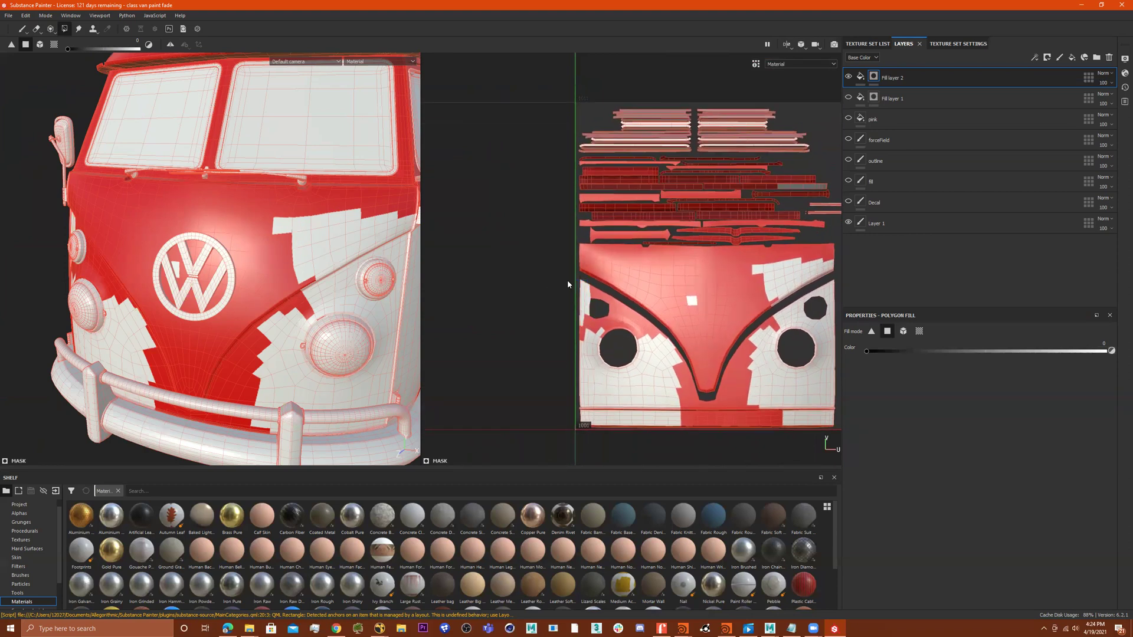
pyautogui.scroll(-2, 583, 292)
pyautogui.scroll(3, 584, 292)
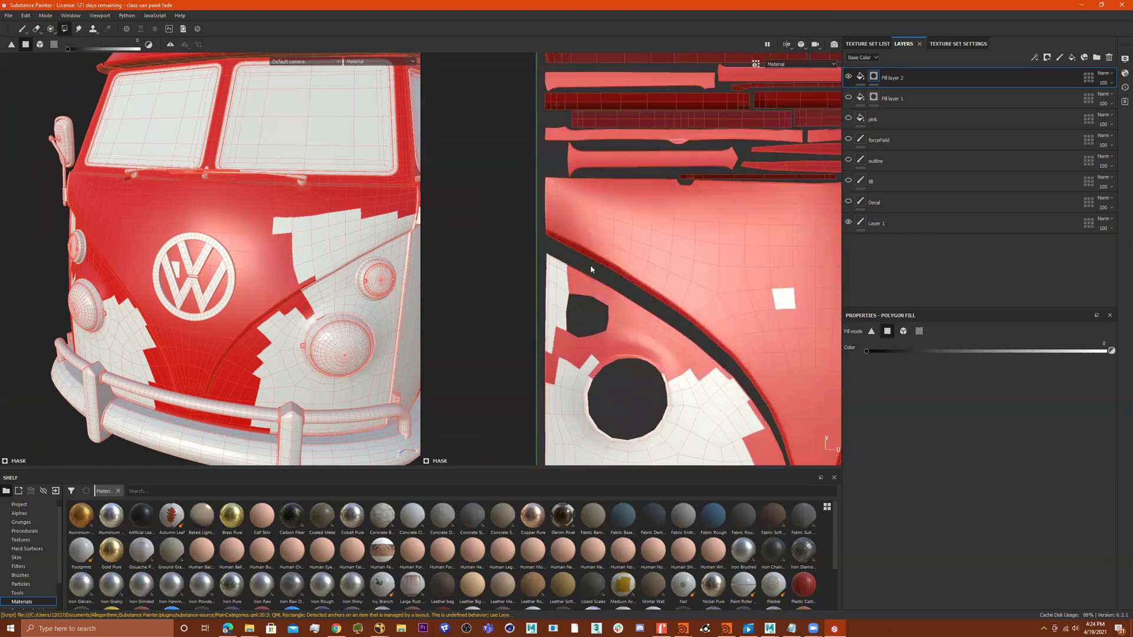
pyautogui.moveTo(590, 266); pyautogui.dragTo(527, 389)
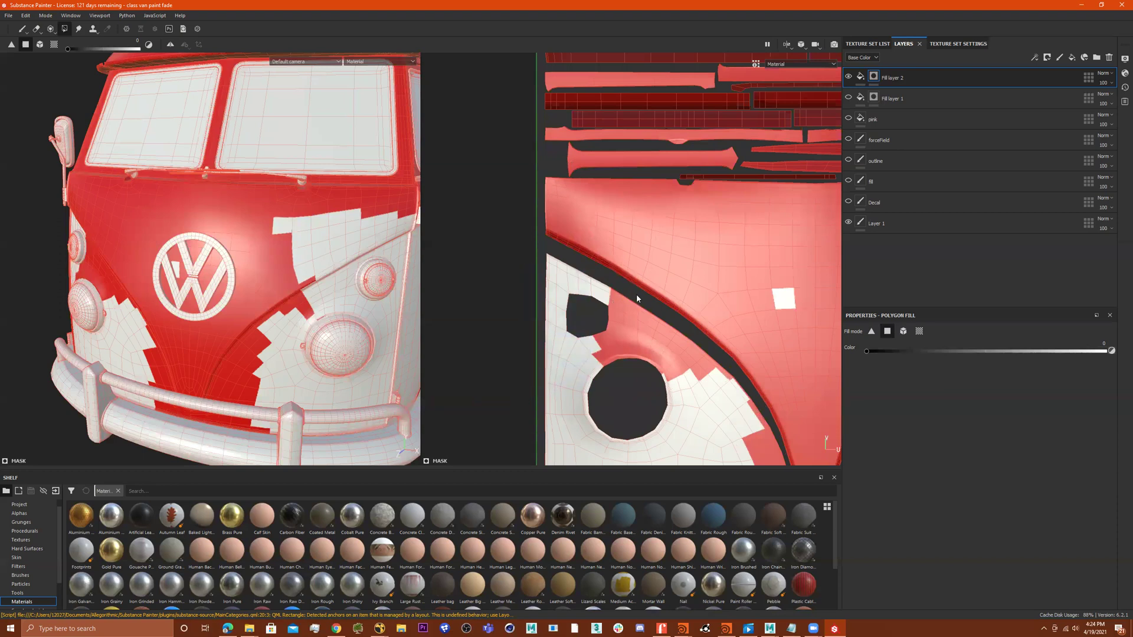
pyautogui.moveTo(637, 294); pyautogui.dragTo(572, 406)
pyautogui.moveTo(652, 308); pyautogui.dragTo(592, 234, button='middle')
pyautogui.moveTo(592, 235); pyautogui.dragTo(538, 304)
pyautogui.moveTo(613, 254)
pyautogui.mouseDown()
pyautogui.moveTo(621, 287)
pyautogui.moveTo(651, 294)
pyautogui.mouseUp()
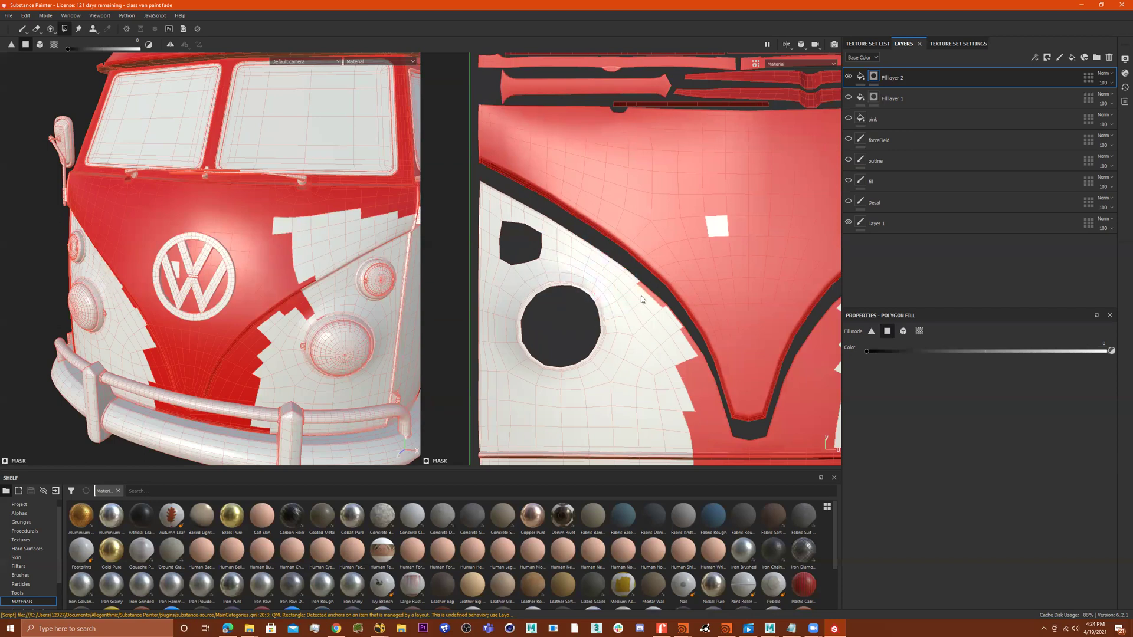
# Step: Mask out the remaining red polygons from the left headlight down to the V tip and the panel's lower edge
pyautogui.moveTo(609, 325); pyautogui.dragTo(671, 324)
pyautogui.moveTo(671, 324); pyautogui.dragTo(629, 271, button='middle')
pyautogui.moveTo(639, 263); pyautogui.dragTo(656, 399)
pyautogui.moveTo(603, 362); pyautogui.dragTo(555, 299, button='middle')
pyautogui.moveTo(665, 317); pyautogui.dragTo(456, 458)
# Step: Mask out the red polygons below the right headlight and along the front panel's lower edge up to the V tip in the UV view
pyautogui.keyDown('alt'); pyautogui.moveTo(780, 266); pyautogui.dragTo(681, 309, button='middle'); pyautogui.keyUp('alt')
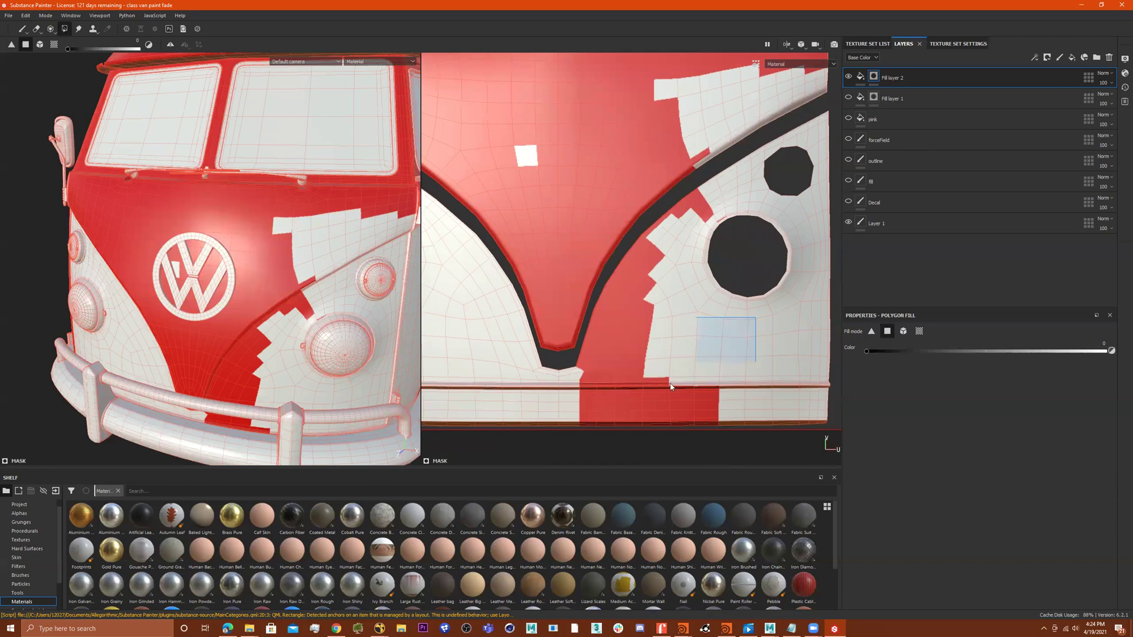
pyautogui.moveTo(671, 387); pyautogui.dragTo(590, 455)
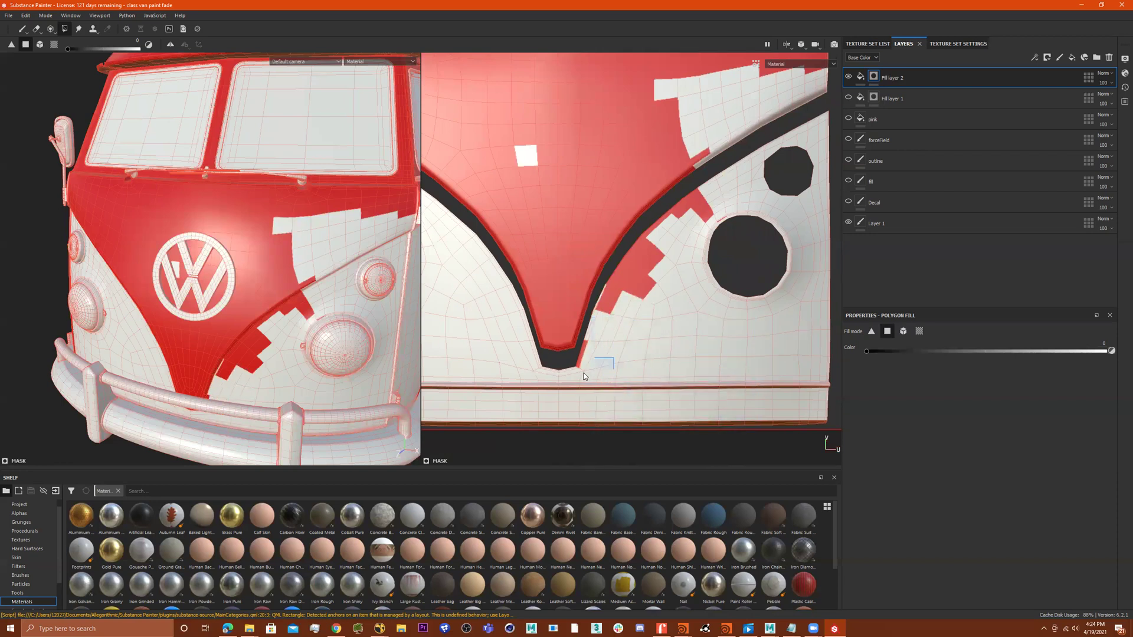
pyautogui.moveTo(518, 403); pyautogui.dragTo(519, 403)
# Step: Mask out the remaining red polygons between the right headlight opening and the V-shaped seam in the UV view
pyautogui.keyDown('alt'); pyautogui.moveTo(711, 253); pyautogui.dragTo(658, 300, button='middle'); pyautogui.keyUp('alt')
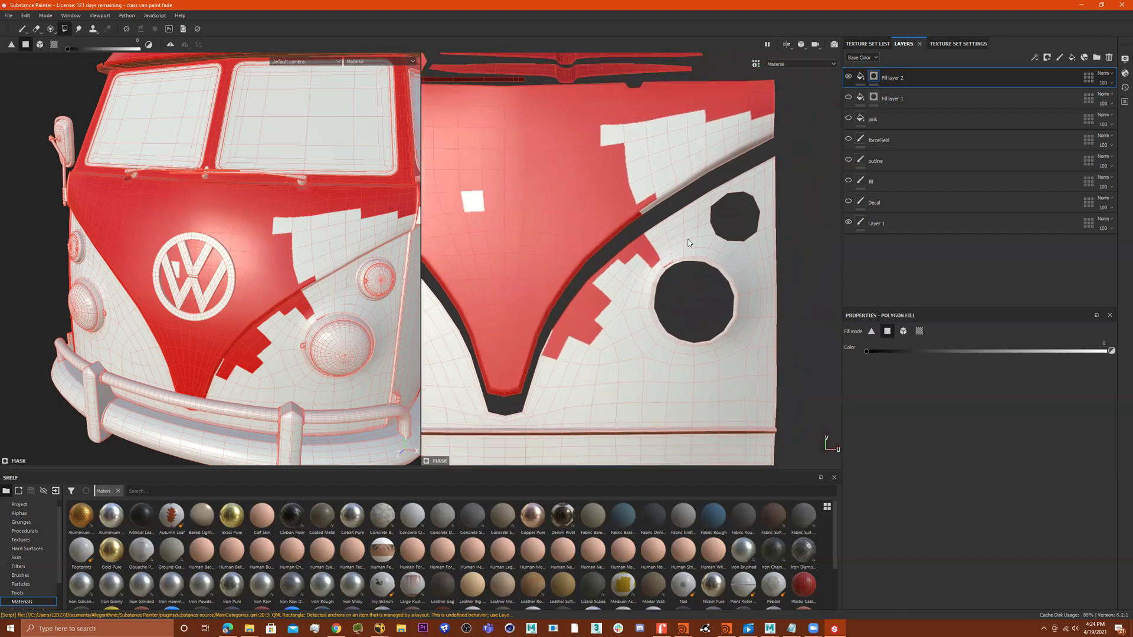
pyautogui.moveTo(689, 242); pyautogui.dragTo(627, 292)
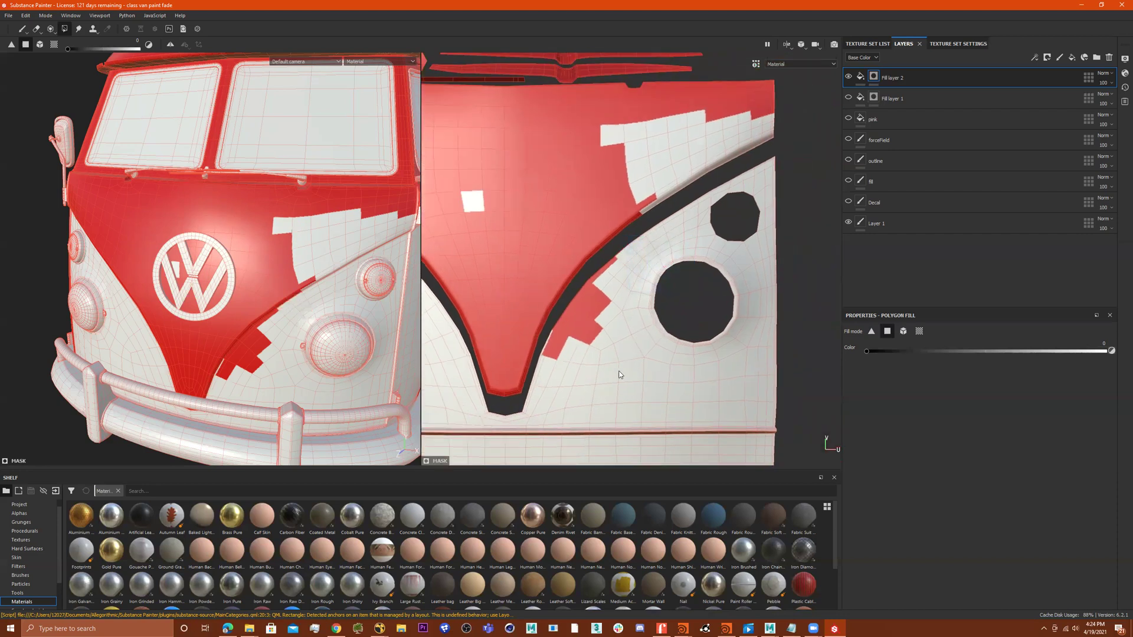
pyautogui.moveTo(618, 371); pyautogui.dragTo(562, 306)
pyautogui.moveTo(600, 309); pyautogui.dragTo(571, 290)
pyautogui.click(550, 341)
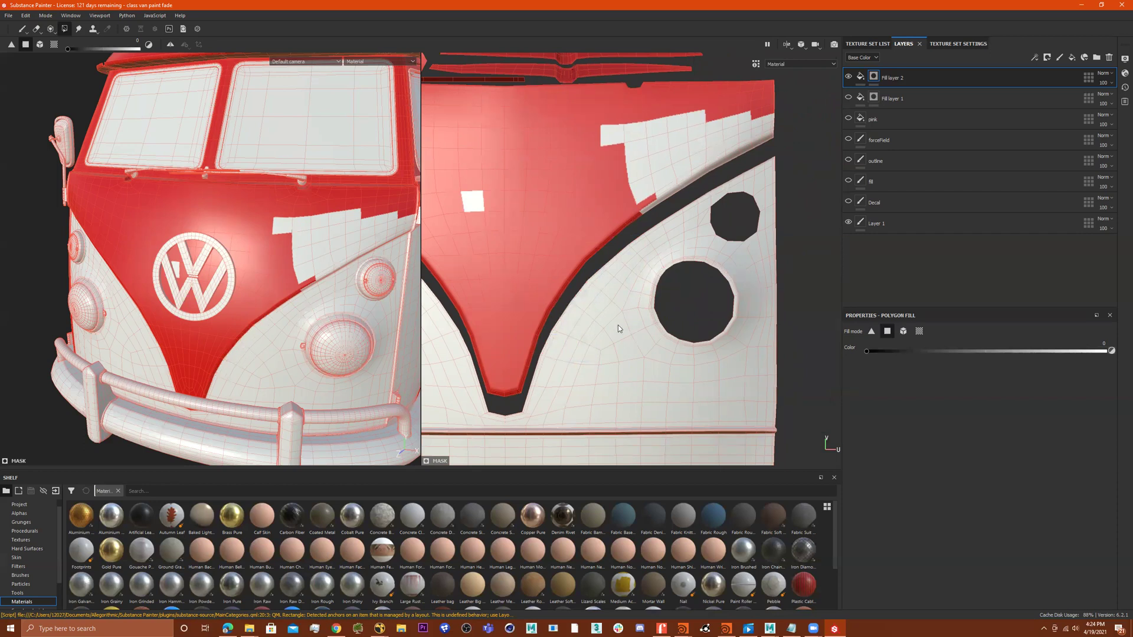
# Step: Set the Polygon Fill color to white (1) and restore the stray white square in the middle of the front panel to red
pyautogui.scroll(3, 617, 323)
pyautogui.scroll(-5, 605, 313)
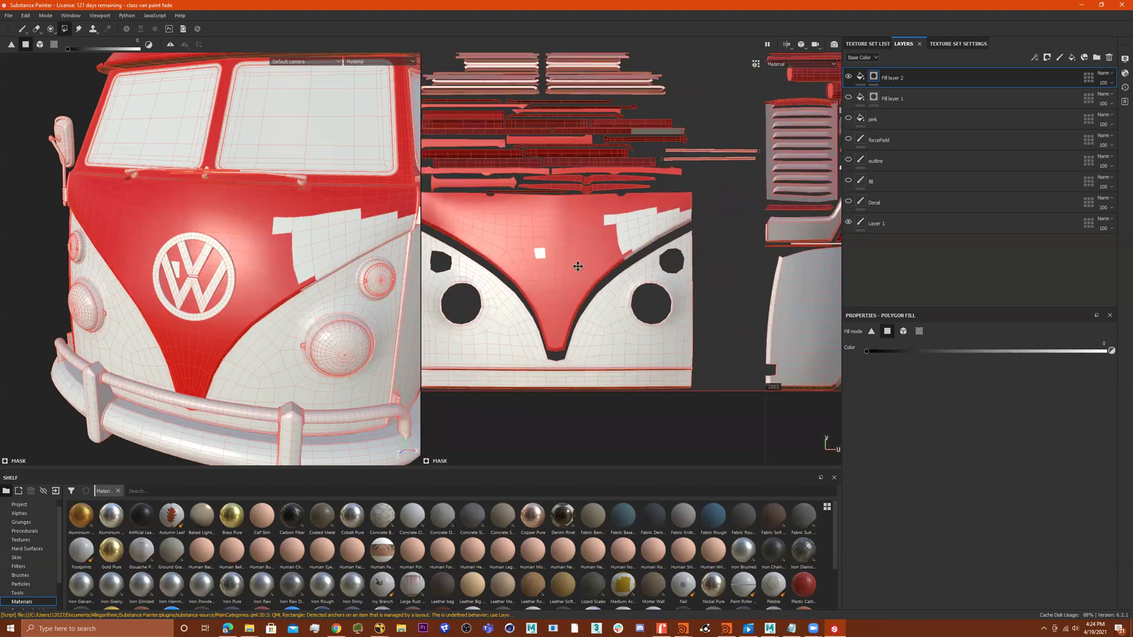
pyautogui.moveTo(601, 277); pyautogui.dragTo(639, 296, button='middle')
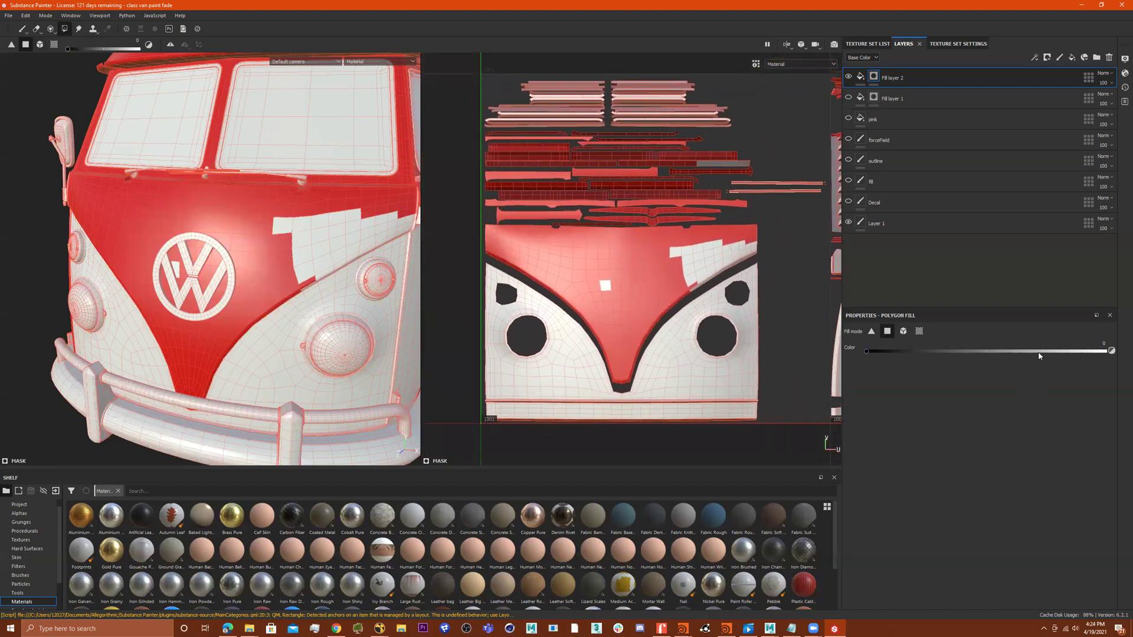
pyautogui.moveTo(1038, 356); pyautogui.dragTo(1105, 351)
pyautogui.click(606, 282)
# Step: Fill the white patch above the seam in the front panel's upper right corner back to red
pyautogui.scroll(5, 792, 253)
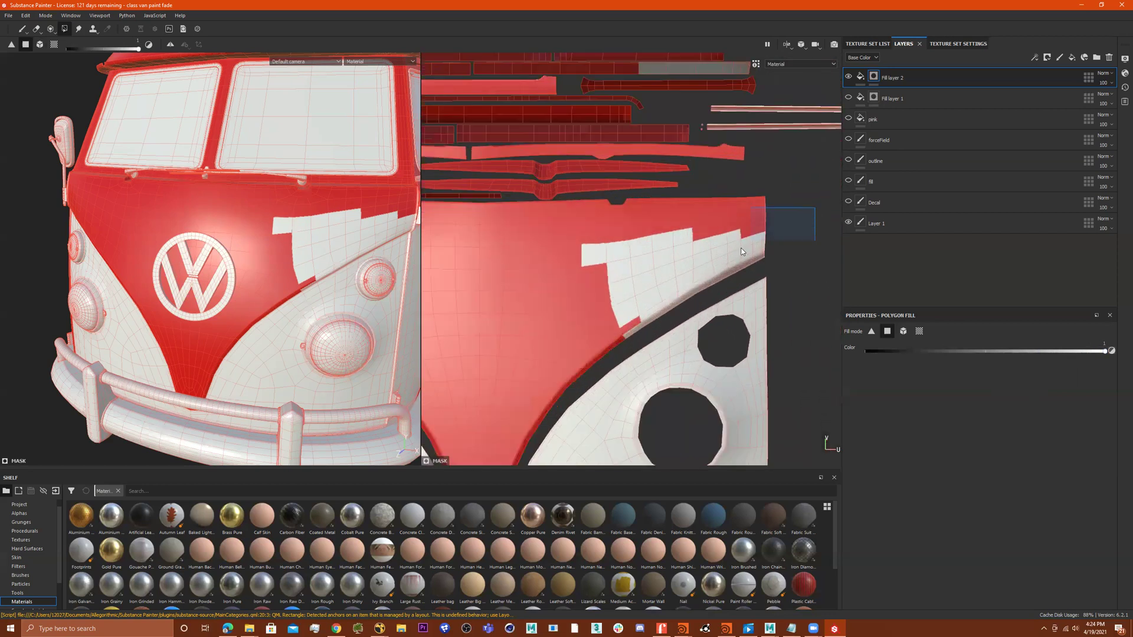
pyautogui.moveTo(732, 252); pyautogui.dragTo(694, 267)
pyautogui.moveTo(695, 229); pyautogui.dragTo(606, 272)
pyautogui.moveTo(742, 263)
pyautogui.mouseDown()
pyautogui.moveTo(664, 284)
pyautogui.moveTo(652, 315)
pyautogui.moveTo(619, 331)
pyautogui.mouseUp()
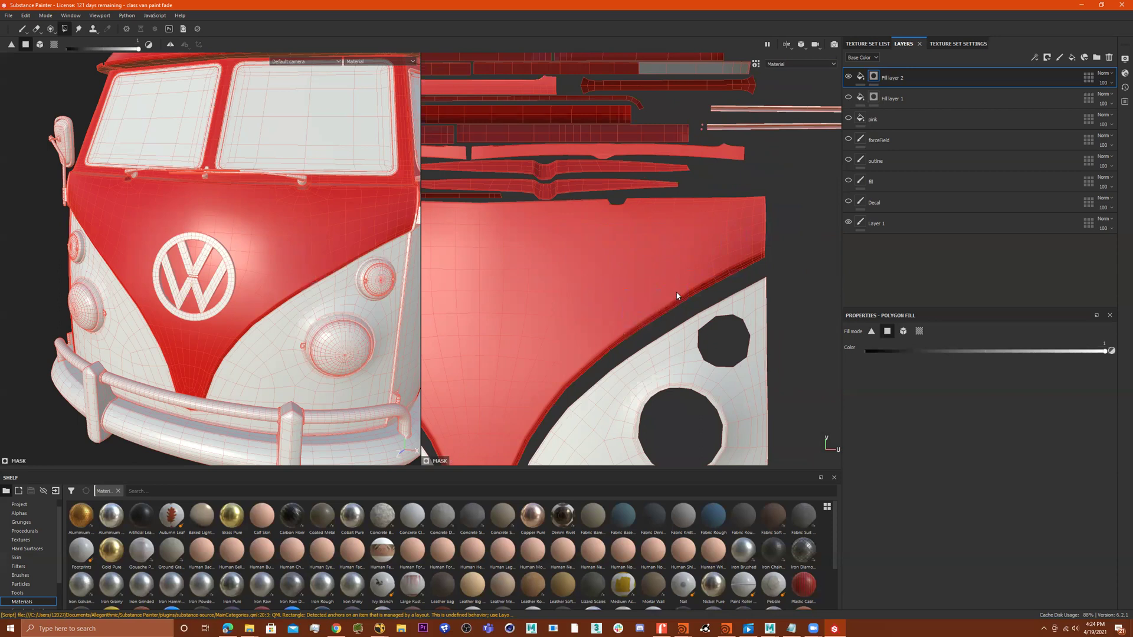
# Step: Examine the front door in the 3D view and locate its partly red UV island in tile 1006
pyautogui.keyDown('alt'); pyautogui.moveTo(674, 293); pyautogui.dragTo(561, 280, button='right'); pyautogui.keyUp('alt')
pyautogui.scroll(-3, 184, 229)
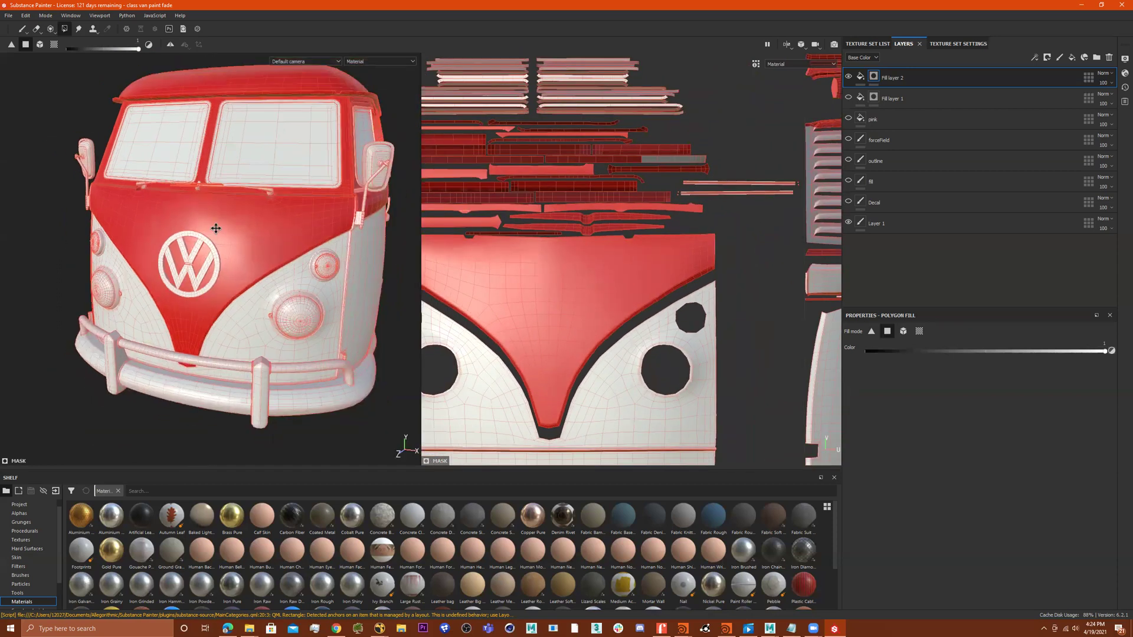
pyautogui.keyDown('alt'); pyautogui.moveTo(220, 232); pyautogui.dragTo(225, 271, button='middle'); pyautogui.keyUp('alt')
pyautogui.keyDown('alt'); pyautogui.moveTo(225, 272); pyautogui.dragTo(340, 257); pyautogui.keyUp('alt')
pyautogui.keyDown('alt'); pyautogui.moveTo(176, 274); pyautogui.dragTo(330, 254); pyautogui.keyUp('alt')
pyautogui.keyDown('alt'); pyautogui.moveTo(213, 272); pyautogui.dragTo(330, 278); pyautogui.keyUp('alt')
pyautogui.scroll(2, 720, 330)
pyautogui.scroll(-4, 668, 336)
pyautogui.scroll(-3, 668, 336)
pyautogui.keyDown('alt'); pyautogui.moveTo(711, 363); pyautogui.dragTo(469, 345, button='middle'); pyautogui.keyUp('alt')
pyautogui.keyDown('alt'); pyautogui.moveTo(664, 348); pyautogui.dragTo(479, 361, button='middle'); pyautogui.keyUp('alt')
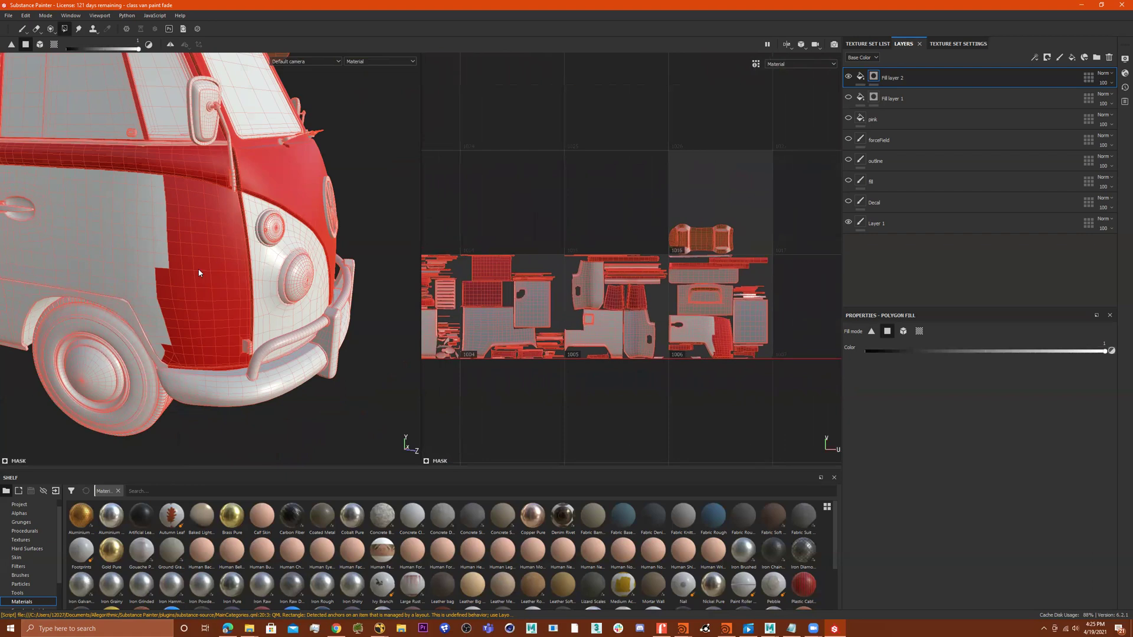
pyautogui.scroll(-2, 737, 334)
pyautogui.scroll(5, 731, 337)
pyautogui.scroll(1, 717, 335)
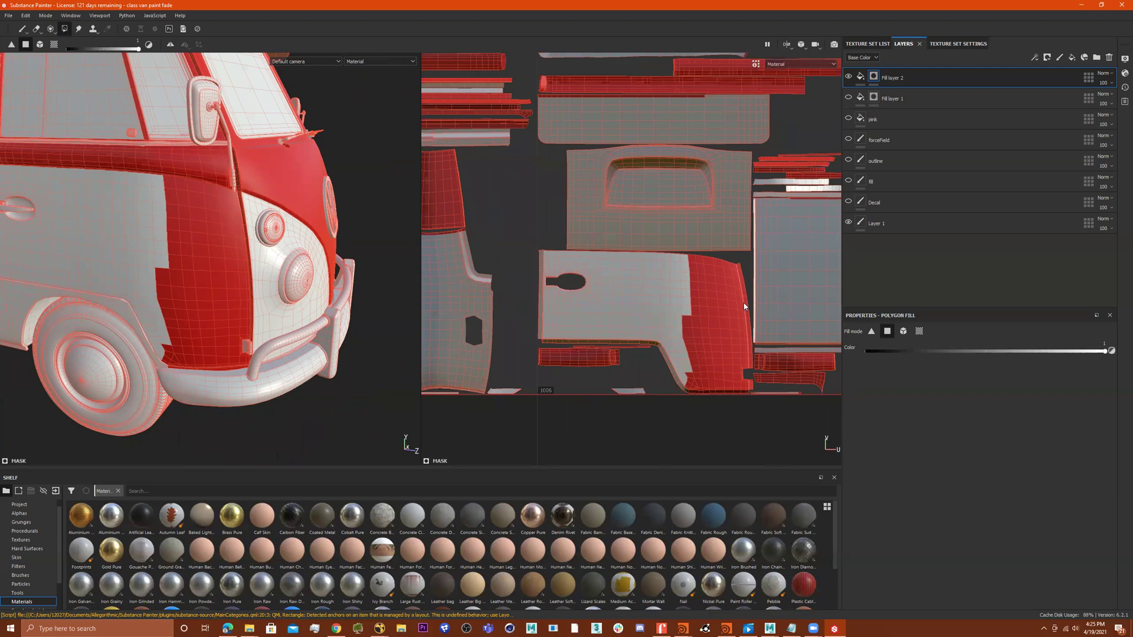
pyautogui.scroll(-1, 731, 310)
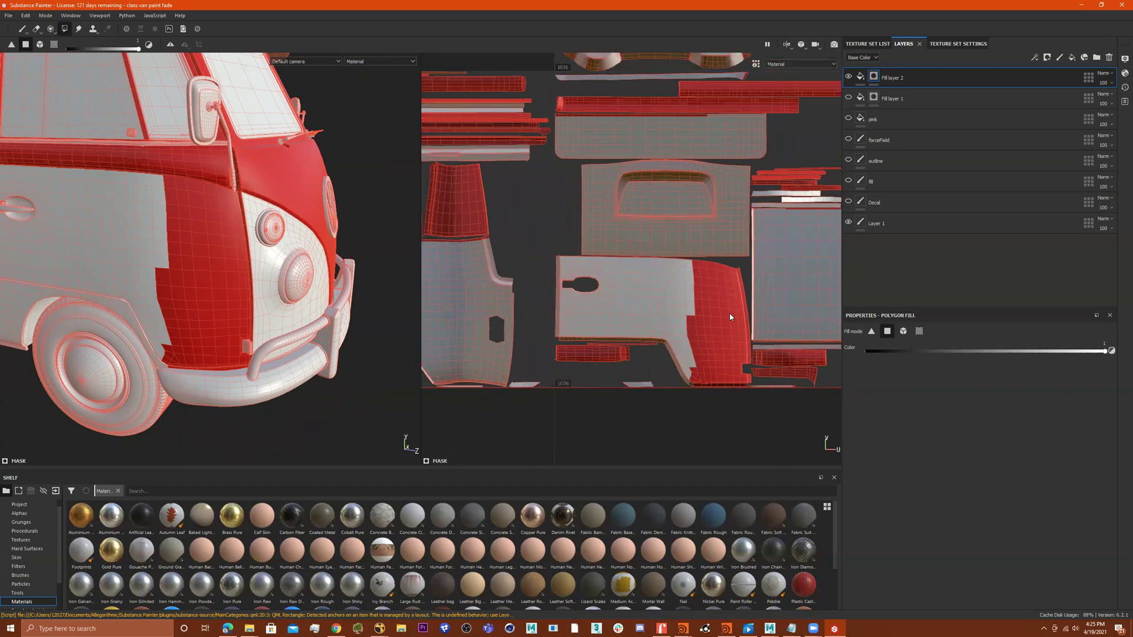
pyautogui.scroll(5, 692, 268)
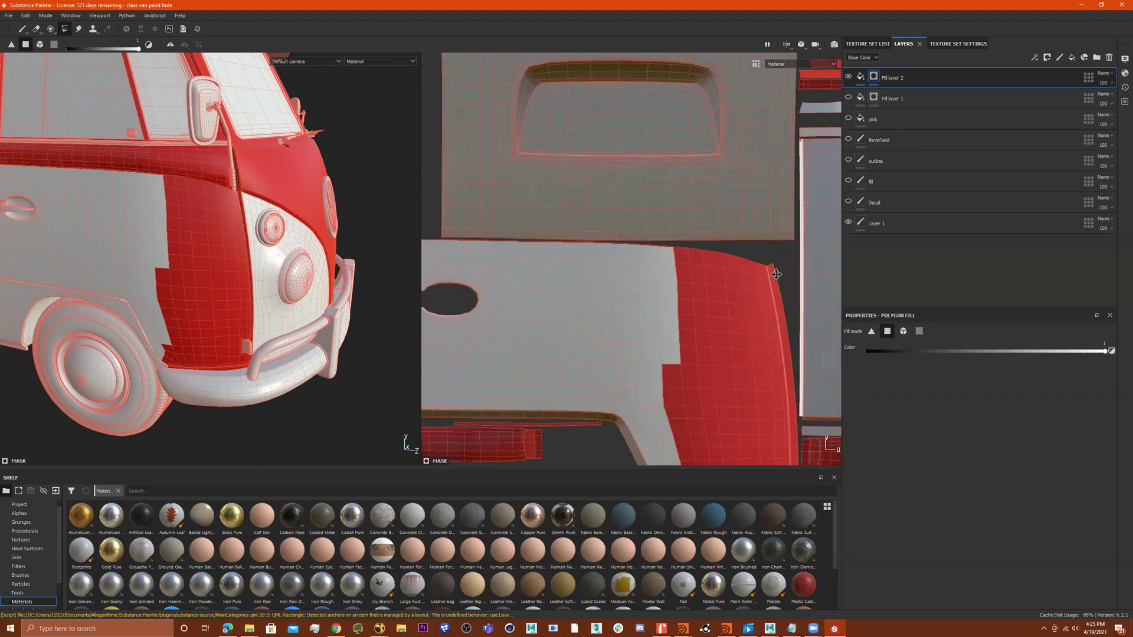
# Step: Set the Polygon Fill color to black (0) and mask out the upper red polygons on the front door's UV island
pyautogui.moveTo(648, 178); pyautogui.dragTo(520, 241)
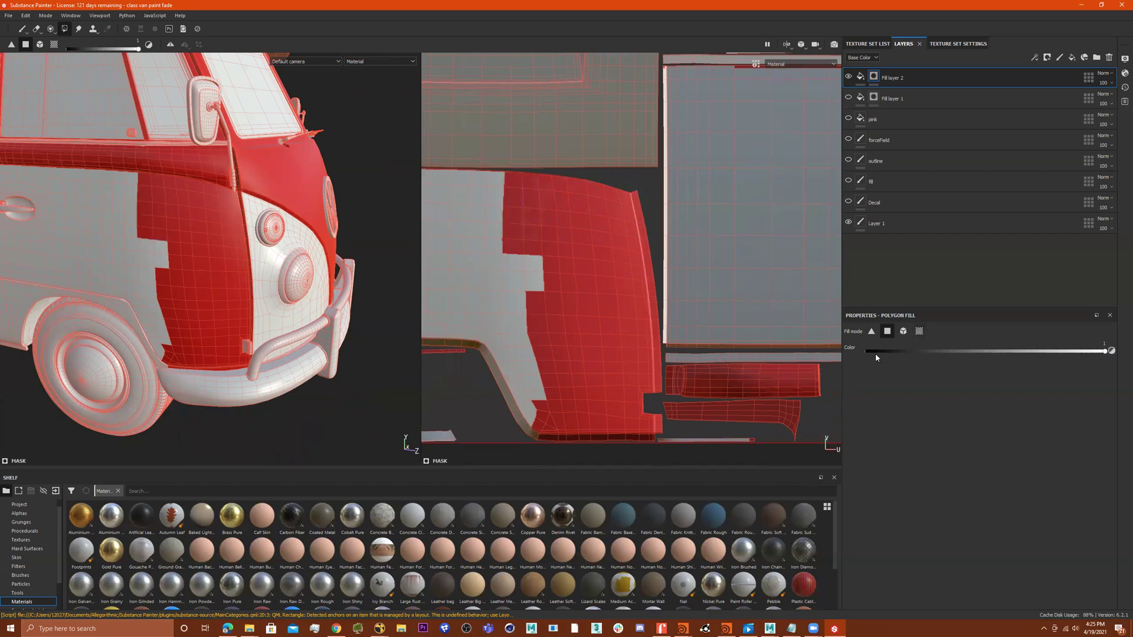
pyautogui.moveTo(876, 357); pyautogui.dragTo(831, 364)
pyautogui.moveTo(645, 179); pyautogui.dragTo(506, 260)
pyautogui.keyDown('alt'); pyautogui.moveTo(578, 189); pyautogui.dragTo(733, 249, button='middle'); pyautogui.keyUp('alt')
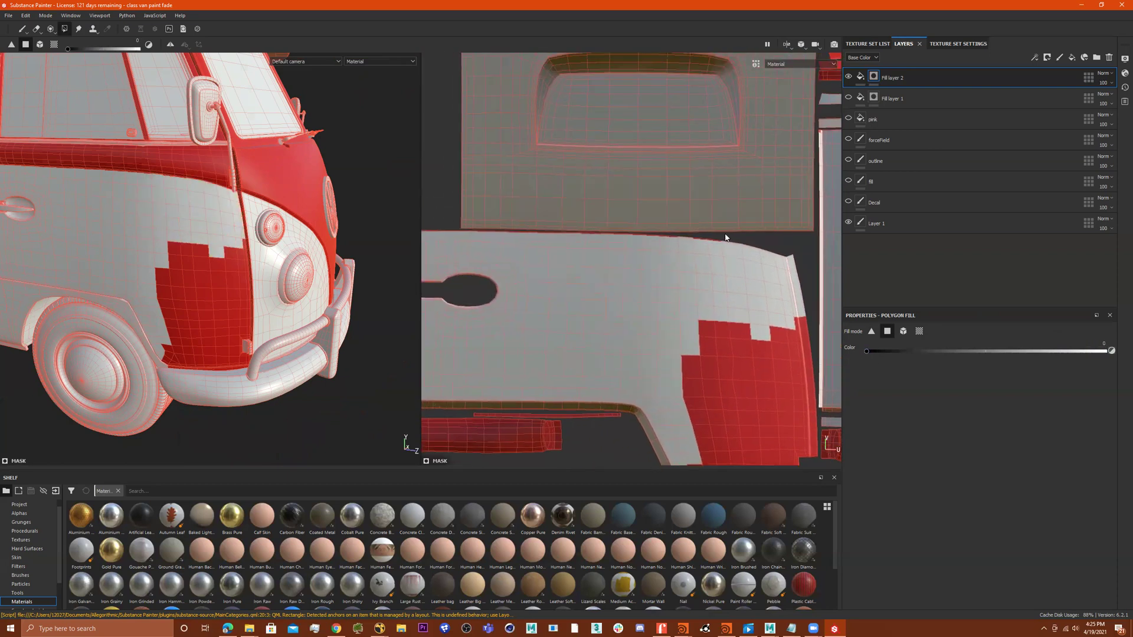
# Step: Mask out the thin red strip along the top edge of the front door's UV island
pyautogui.scroll(-3, 746, 274)
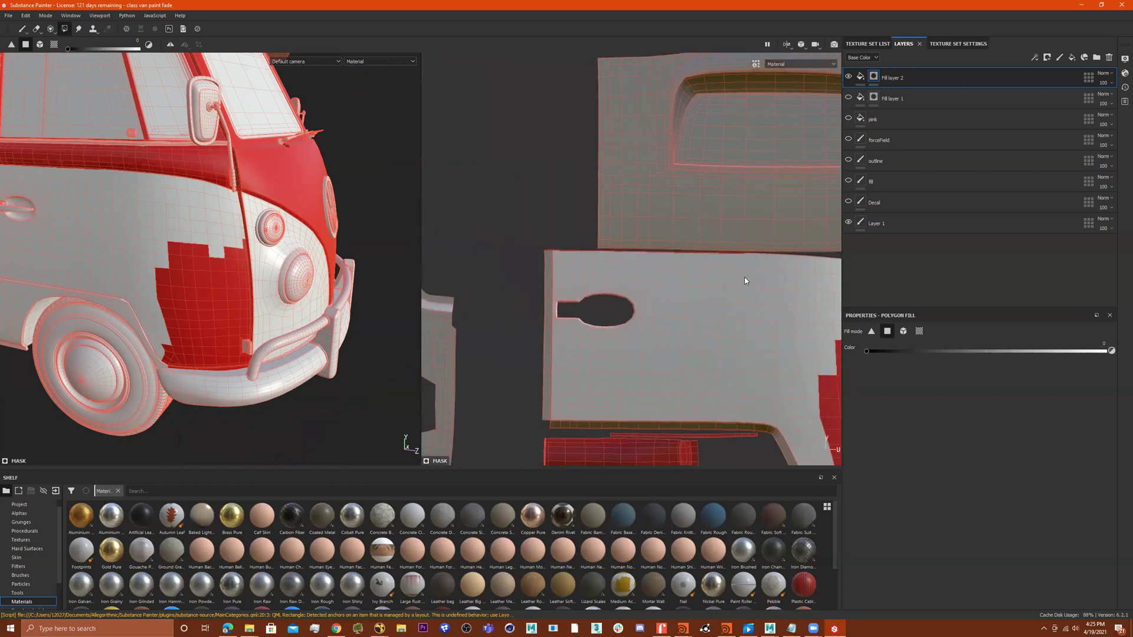
pyautogui.scroll(4, 756, 262)
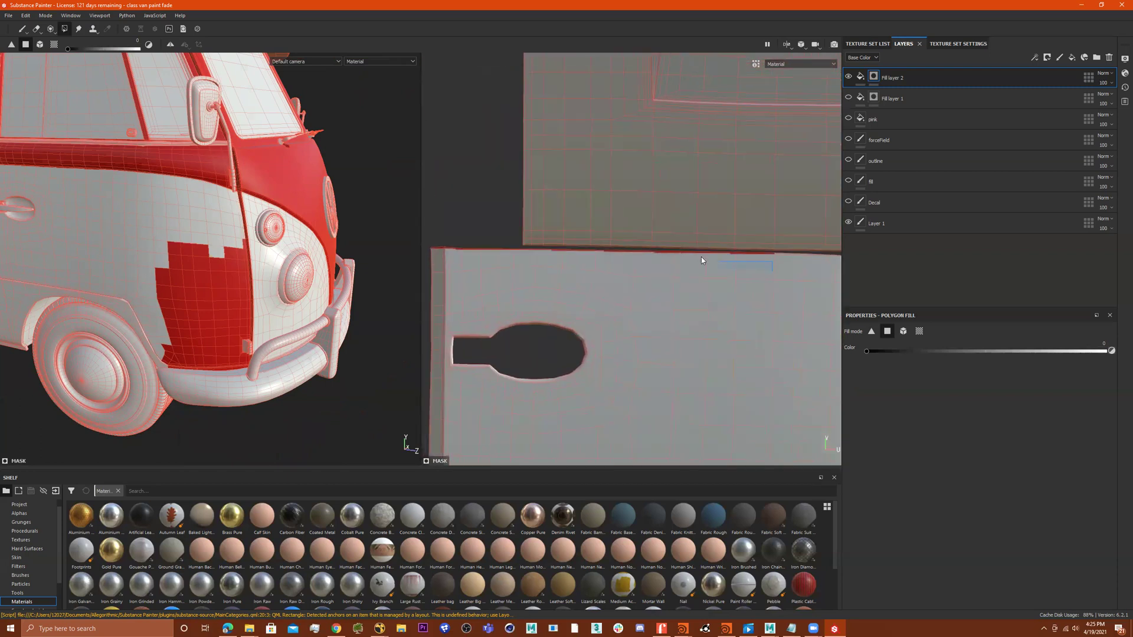
pyautogui.moveTo(691, 255); pyautogui.dragTo(494, 253)
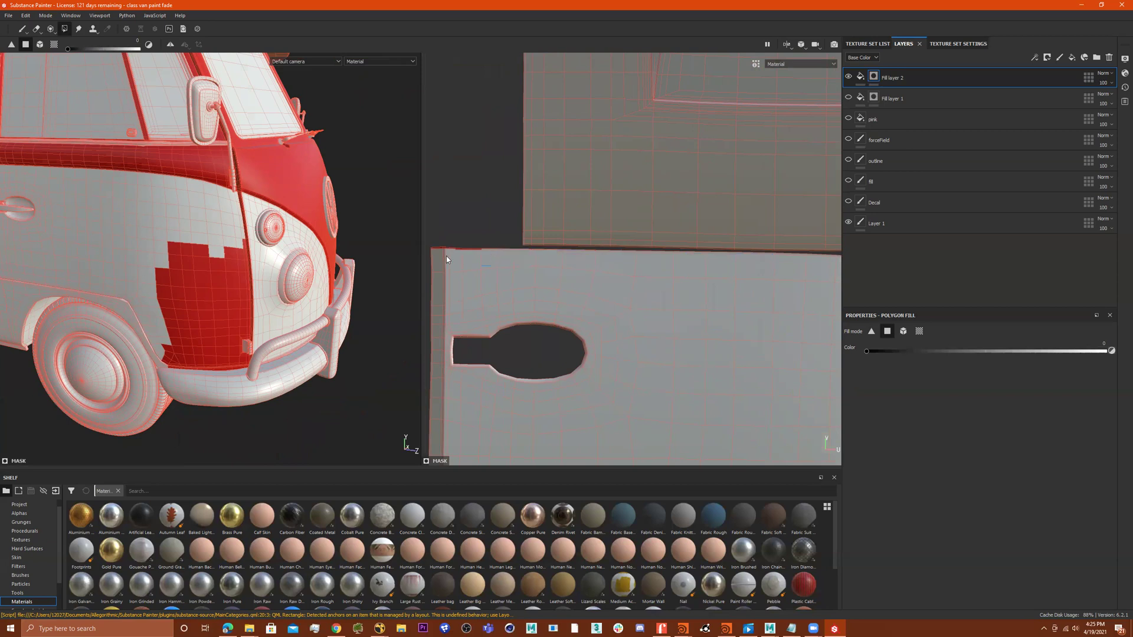
pyautogui.moveTo(423, 235); pyautogui.dragTo(423, 236)
# Step: Mask out all remaining red polygons on the lower part of the front door's UV island, down to its bottom edge
pyautogui.scroll(3, 648, 356)
pyautogui.scroll(-6, 675, 354)
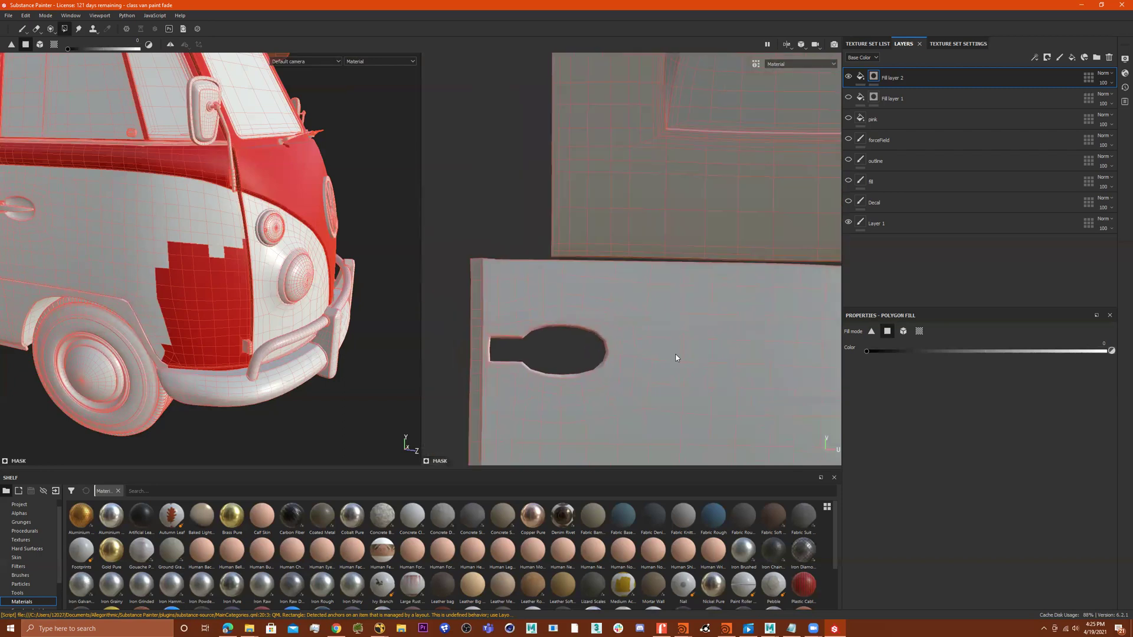
pyautogui.scroll(-1, 671, 360)
pyautogui.keyDown('alt'); pyautogui.moveTo(671, 360); pyautogui.dragTo(455, 180, button='middle'); pyautogui.keyUp('alt')
pyautogui.moveTo(609, 234)
pyautogui.keyDown('alt'); pyautogui.mouseDown(button='middle')
pyautogui.moveTo(538, 202)
pyautogui.moveTo(604, 249)
pyautogui.mouseUp(button='middle'); pyautogui.keyUp('alt')
pyautogui.scroll(-3, 604, 245)
pyautogui.scroll(2, 606, 233)
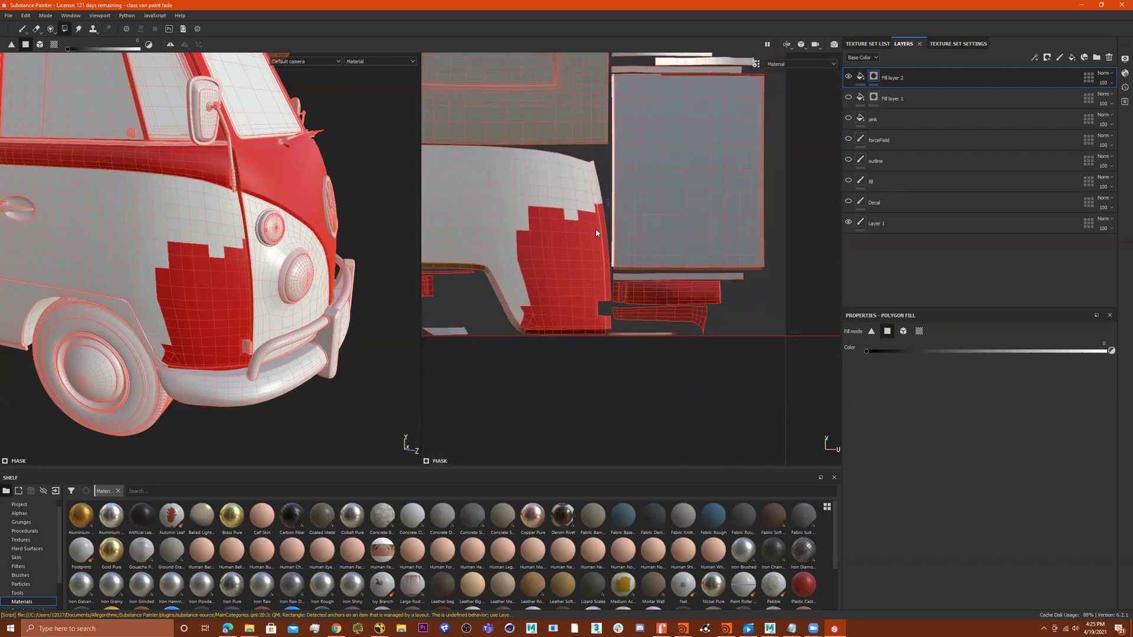
pyautogui.moveTo(608, 199); pyautogui.dragTo(542, 325)
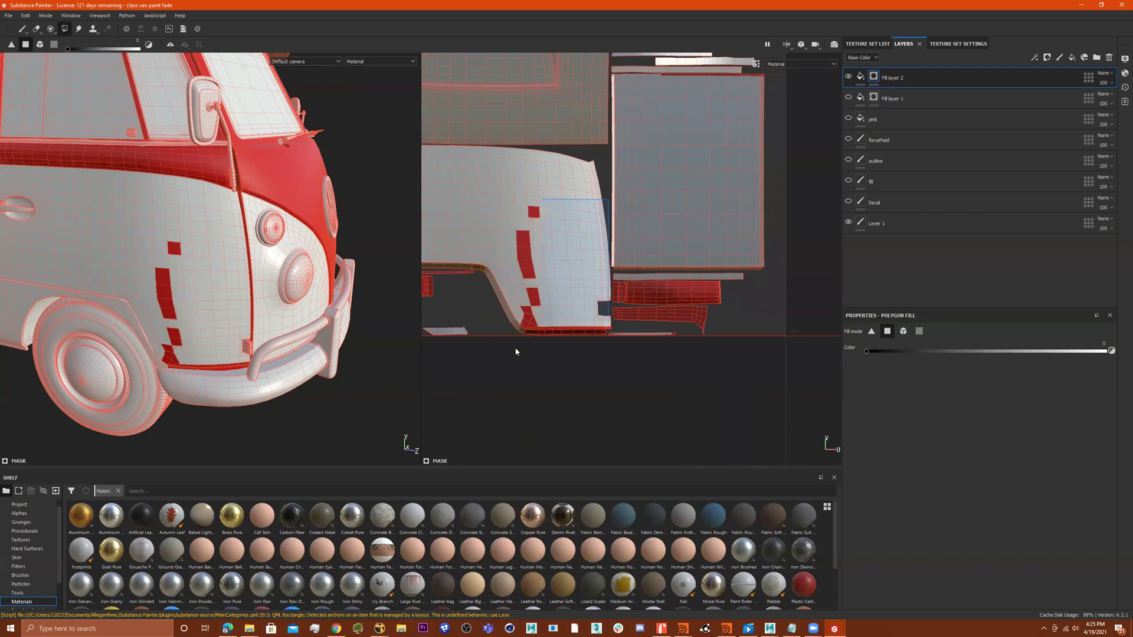
pyautogui.moveTo(504, 371); pyautogui.dragTo(501, 374)
# Step: Mask out the red sliver on the door island's edge below the small notch near its bottom corner
pyautogui.scroll(-2, 606, 301)
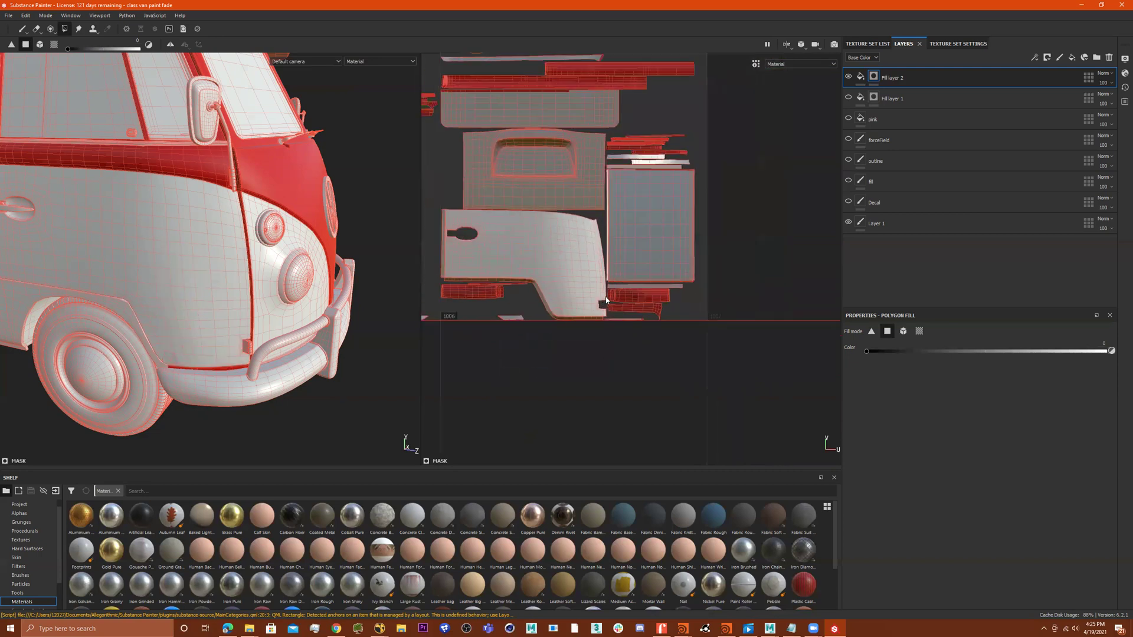
pyautogui.scroll(3, 606, 301)
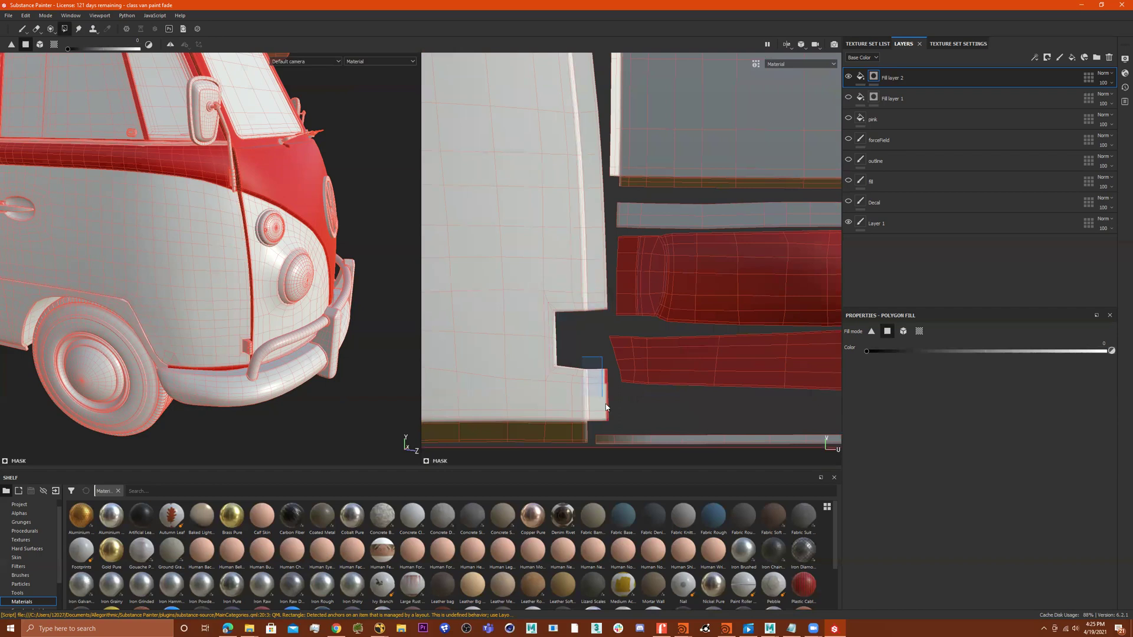
pyautogui.moveTo(622, 412); pyautogui.dragTo(595, 426)
pyautogui.scroll(2, 600, 412)
pyautogui.scroll(-3, 567, 405)
pyautogui.scroll(3, 561, 389)
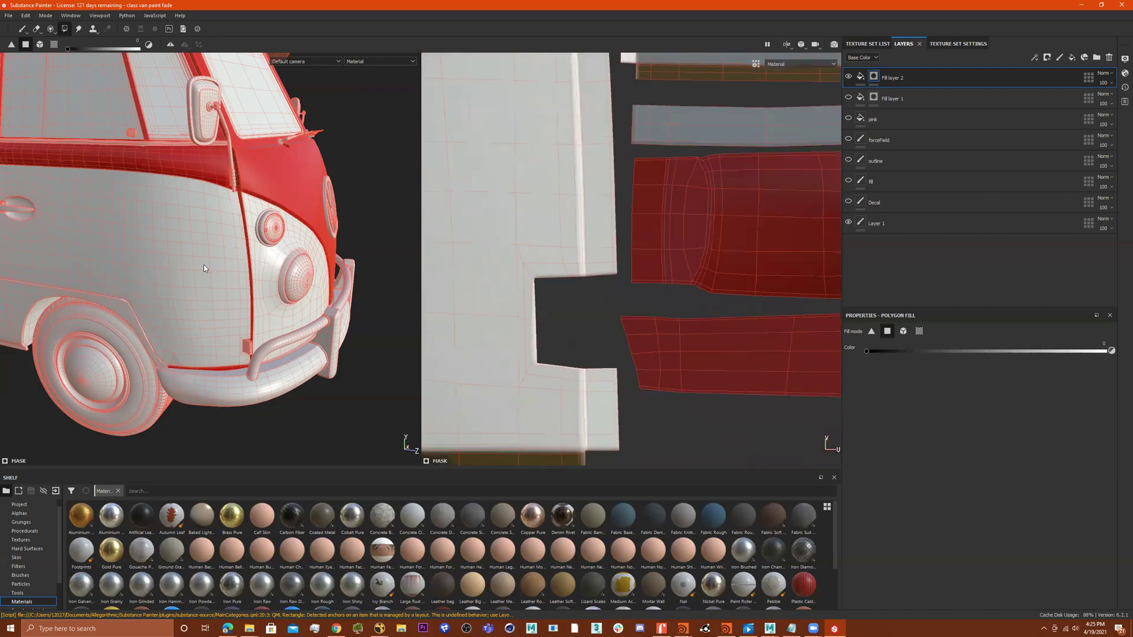
# Step: Examine the van's whole side in the 3D view and the row of UV tiles for the side panels
pyautogui.scroll(-4, 212, 263)
pyautogui.keyDown('alt'); pyautogui.moveTo(232, 254); pyautogui.dragTo(319, 292, button='middle'); pyautogui.keyUp('alt')
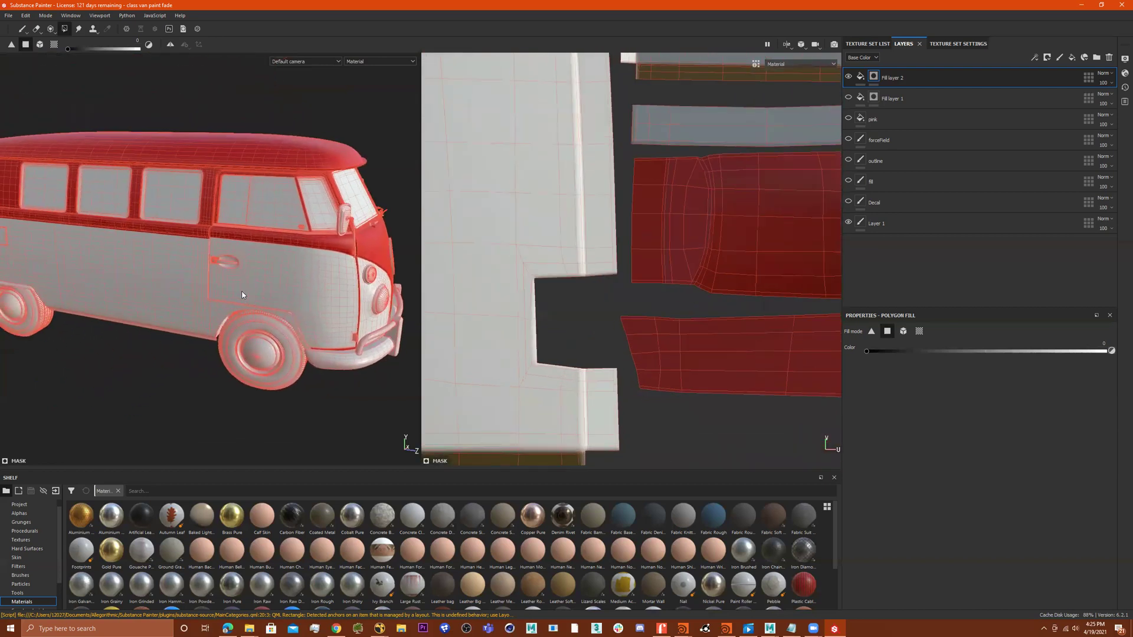
pyautogui.keyDown('alt'); pyautogui.moveTo(244, 286); pyautogui.dragTo(310, 270); pyautogui.keyUp('alt')
pyautogui.keyDown('alt'); pyautogui.moveTo(121, 237); pyautogui.dragTo(335, 231, button='middle'); pyautogui.keyUp('alt')
pyautogui.keyDown('alt'); pyautogui.moveTo(220, 236); pyautogui.dragTo(126, 235, button='middle'); pyautogui.keyUp('alt')
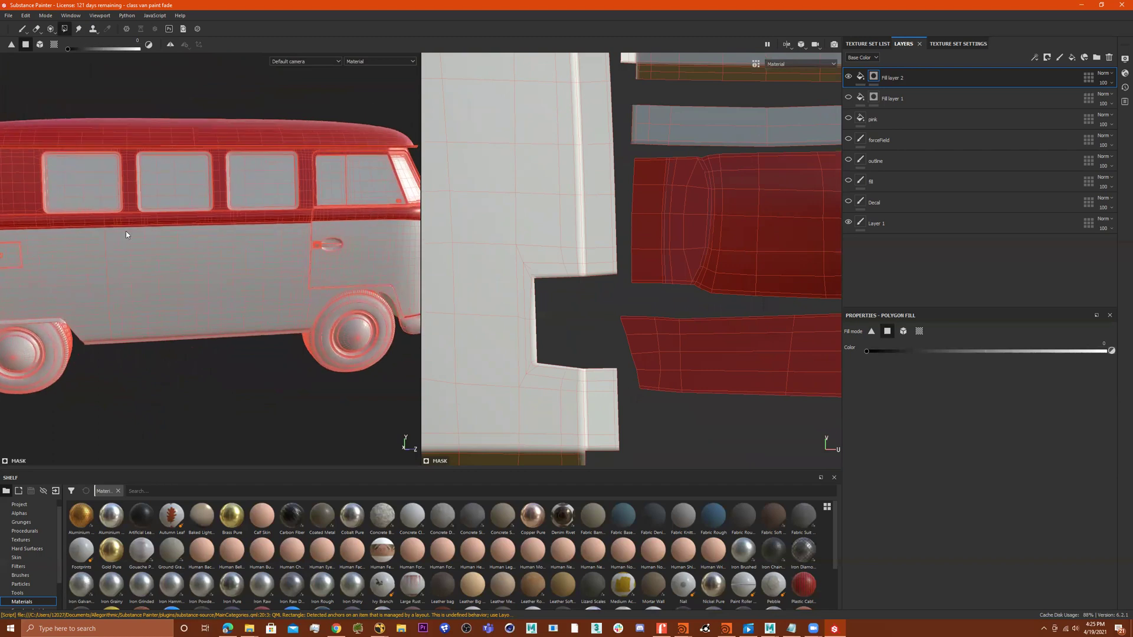
pyautogui.keyDown('alt'); pyautogui.moveTo(280, 230); pyautogui.dragTo(255, 205); pyautogui.keyUp('alt')
pyautogui.scroll(-2, 281, 232)
pyautogui.scroll(4, 727, 249)
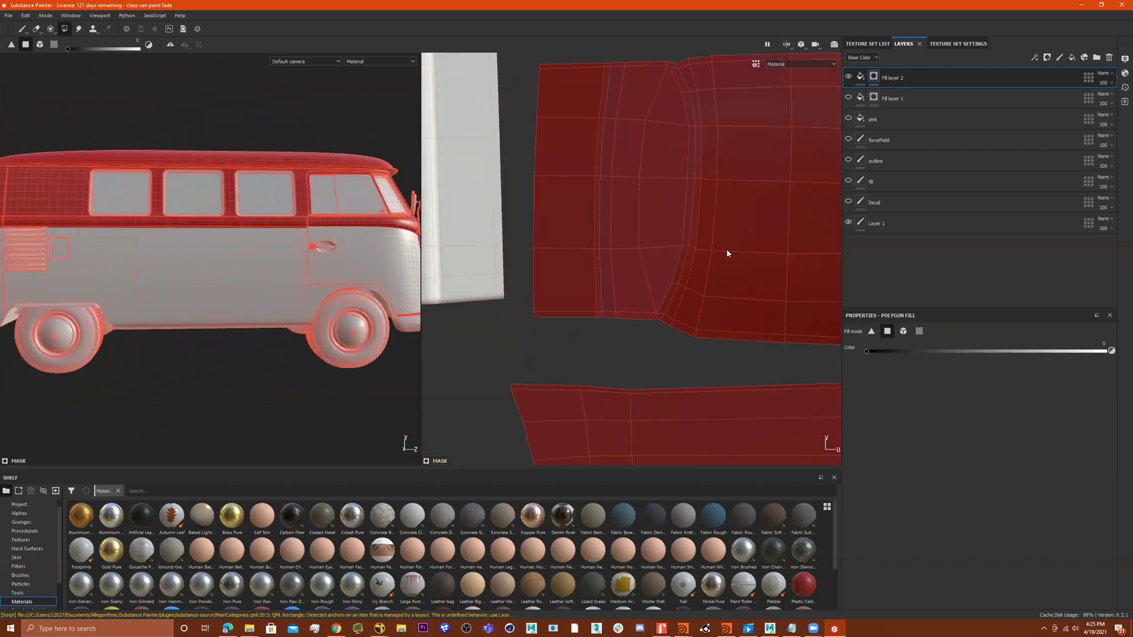
pyautogui.scroll(-6, 727, 250)
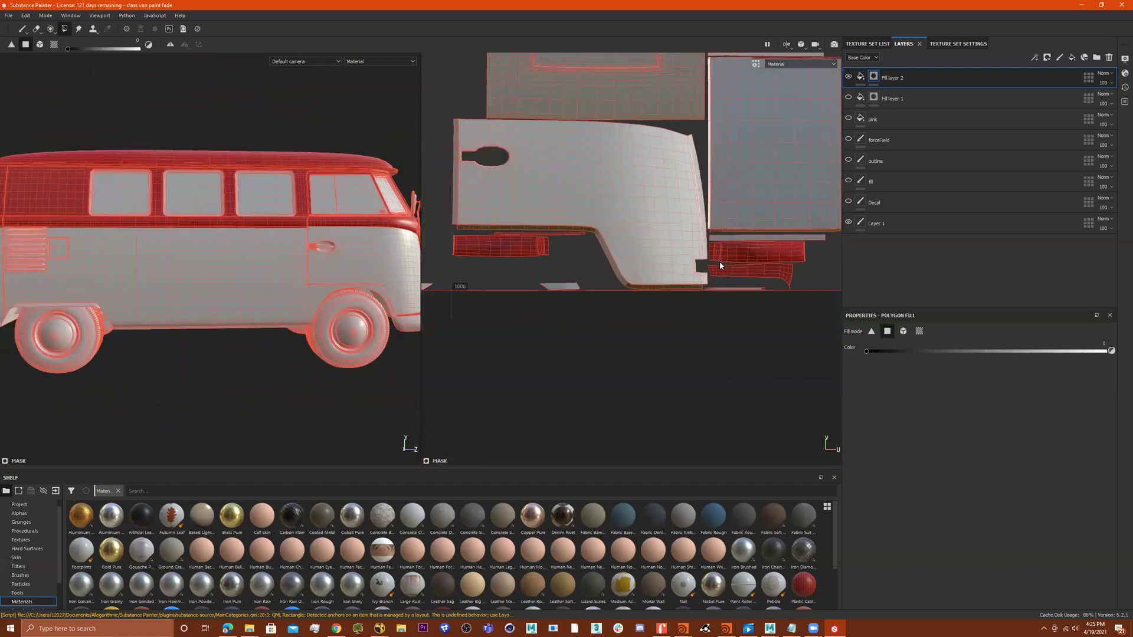
pyautogui.scroll(-5, 720, 265)
pyautogui.moveTo(676, 226); pyautogui.dragTo(789, 322, button='middle')
pyautogui.scroll(-3, 494, 287)
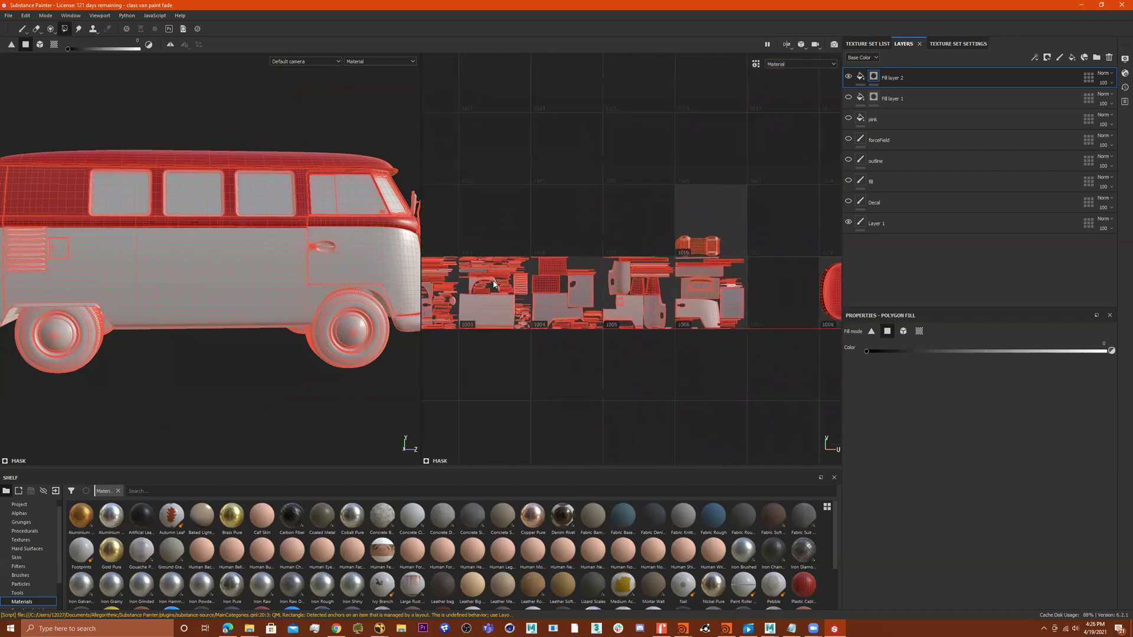
# Step: Mask out a small section of the thin red strip under the window belt line beside the front door in the 3D view
pyautogui.scroll(3, 494, 286)
pyautogui.keyDown('alt'); pyautogui.moveTo(232, 278); pyautogui.dragTo(286, 271, button='middle'); pyautogui.keyUp('alt')
pyautogui.scroll(1, 195, 237)
pyautogui.scroll(-2, 261, 210)
pyautogui.scroll(6, 261, 211)
pyautogui.keyDown('alt'); pyautogui.moveTo(370, 232); pyautogui.dragTo(83, 195, button='middle'); pyautogui.keyUp('alt')
pyautogui.scroll(1, 263, 202)
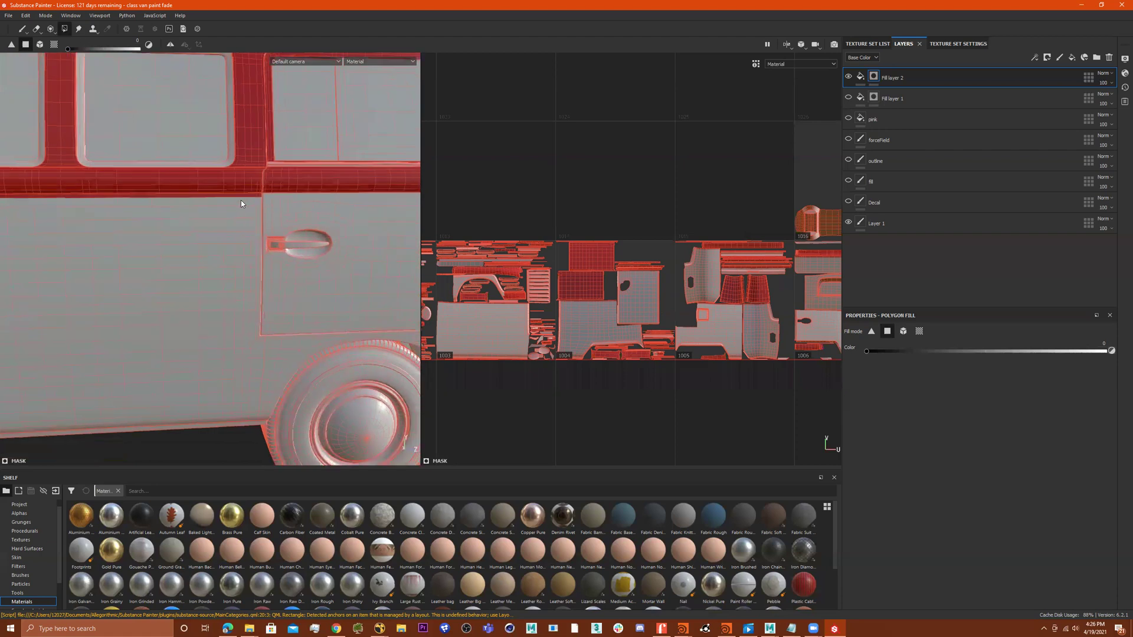
pyautogui.scroll(-1, 248, 209)
pyautogui.scroll(4, 240, 200)
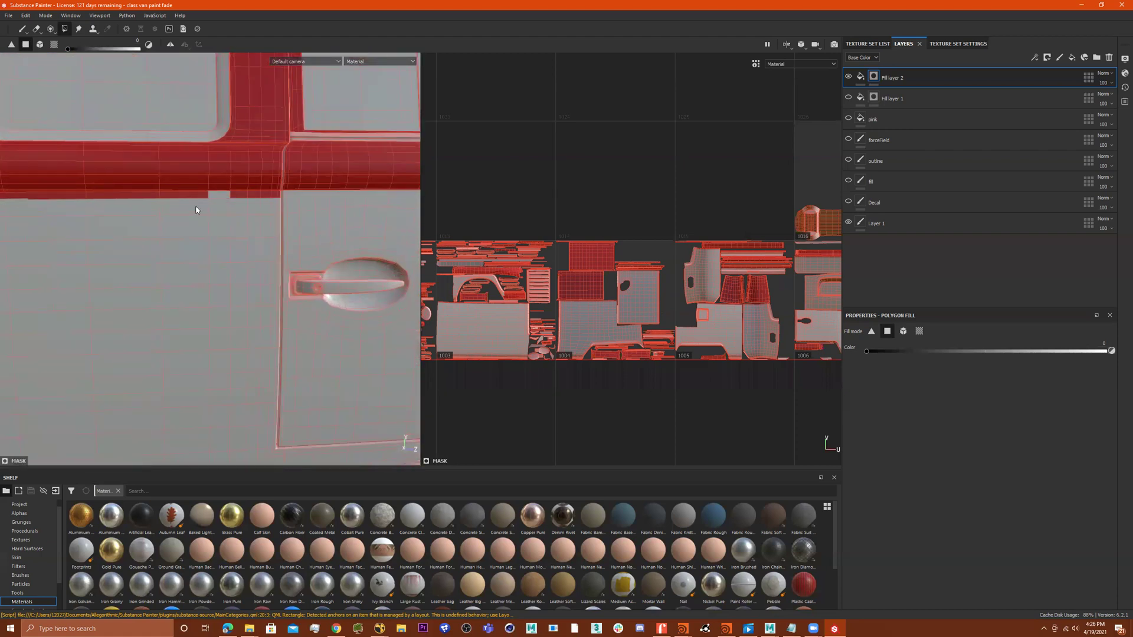
pyautogui.scroll(-5, 273, 197)
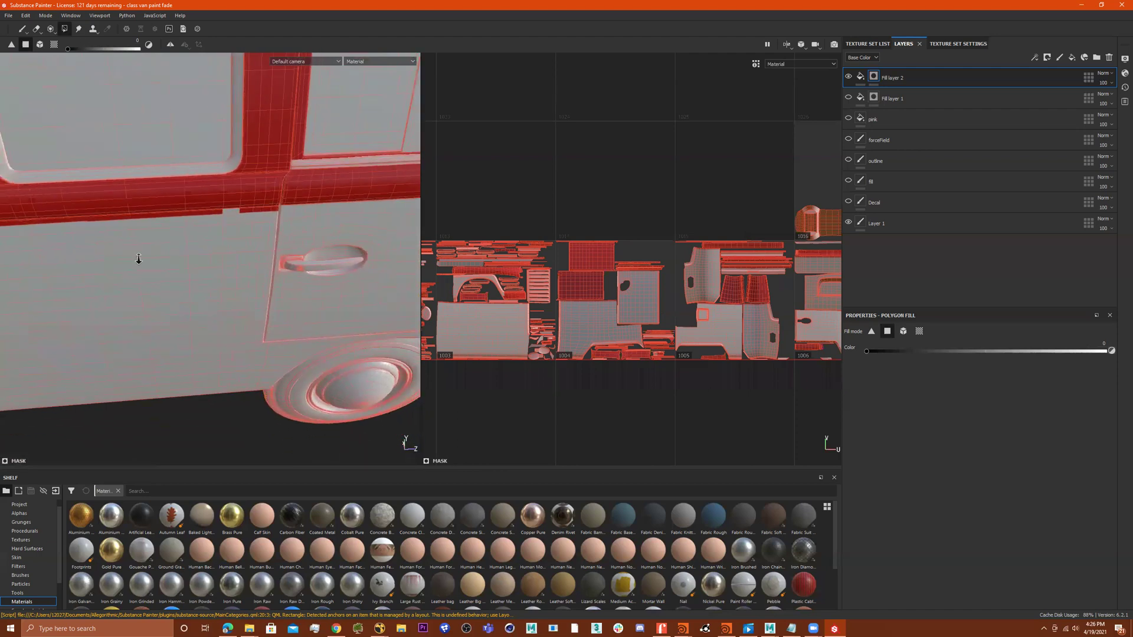
# Step: Review the border between the red upper body and white lower body along the van's side
pyautogui.scroll(-3, 273, 245)
pyautogui.keyDown('alt'); pyautogui.moveTo(272, 245); pyautogui.dragTo(398, 258, button='middle'); pyautogui.keyUp('alt')
pyautogui.keyDown('alt'); pyautogui.moveTo(398, 257); pyautogui.dragTo(289, 255); pyautogui.keyUp('alt')
pyautogui.keyDown('alt'); pyautogui.moveTo(295, 257); pyautogui.dragTo(235, 236, button='middle'); pyautogui.keyUp('alt')
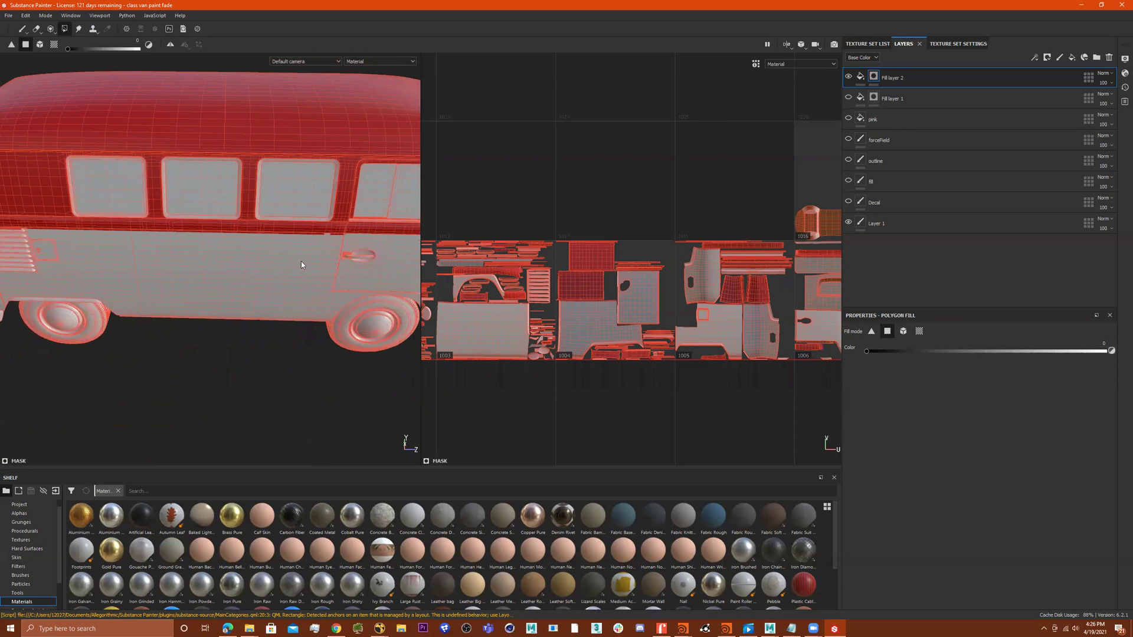
pyautogui.keyDown('alt'); pyautogui.moveTo(334, 331); pyautogui.dragTo(338, 336); pyautogui.keyUp('alt')
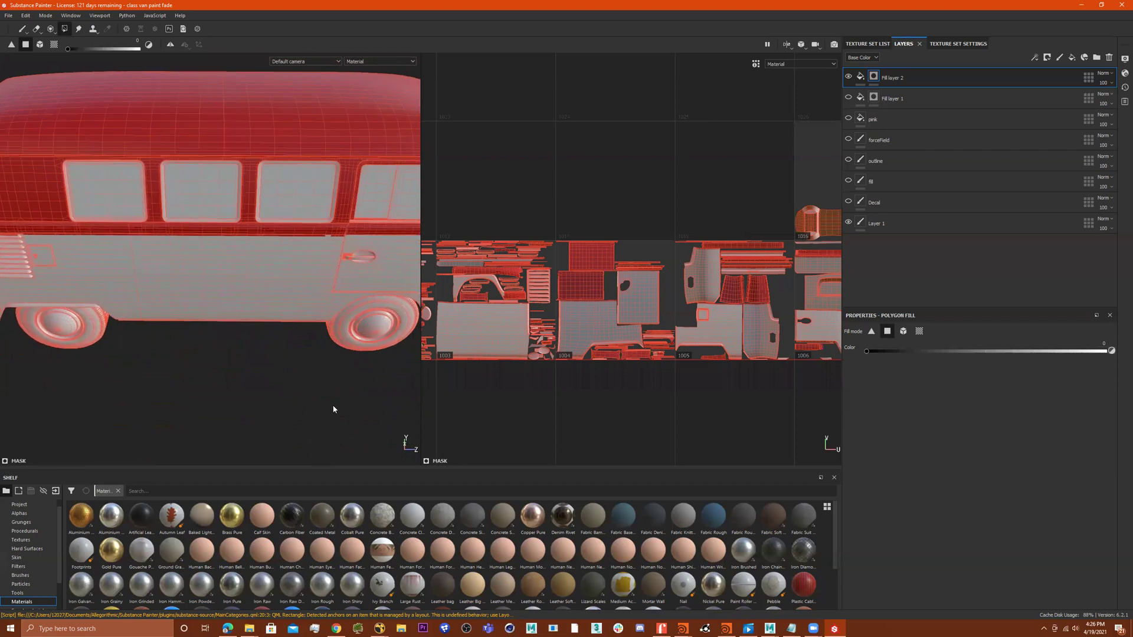
# Step: Mask out the leftover red polygons just below the belt line along the van's side, back to the rear quarter
pyautogui.moveTo(353, 420); pyautogui.dragTo(23, 237)
pyautogui.keyDown('alt'); pyautogui.moveTo(235, 276); pyautogui.dragTo(383, 301, button='middle'); pyautogui.keyUp('alt')
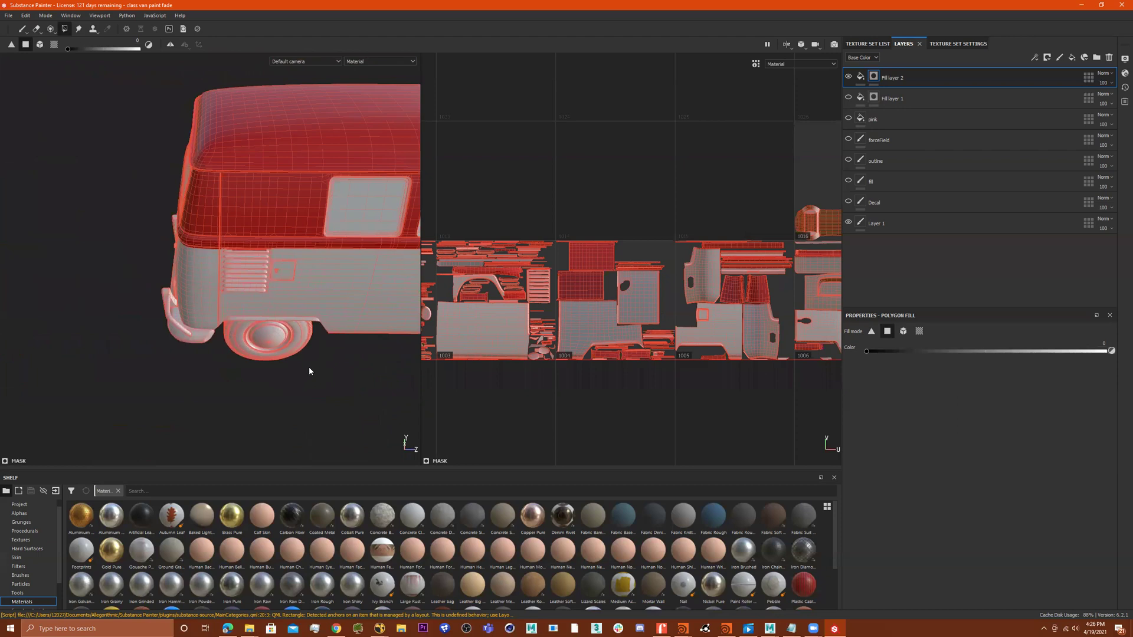
pyautogui.moveTo(177, 293); pyautogui.dragTo(134, 250)
# Step: Mask out the red strip below the belt line around the van's rear corner beside the vents
pyautogui.keyDown('alt'); pyautogui.moveTo(255, 273); pyautogui.dragTo(277, 265); pyautogui.keyUp('alt')
pyautogui.keyDown('alt'); pyautogui.moveTo(276, 265); pyautogui.dragTo(440, 240, button='right'); pyautogui.keyUp('alt')
pyautogui.keyDown('alt'); pyautogui.moveTo(181, 265); pyautogui.dragTo(337, 245, button='right'); pyautogui.keyUp('alt')
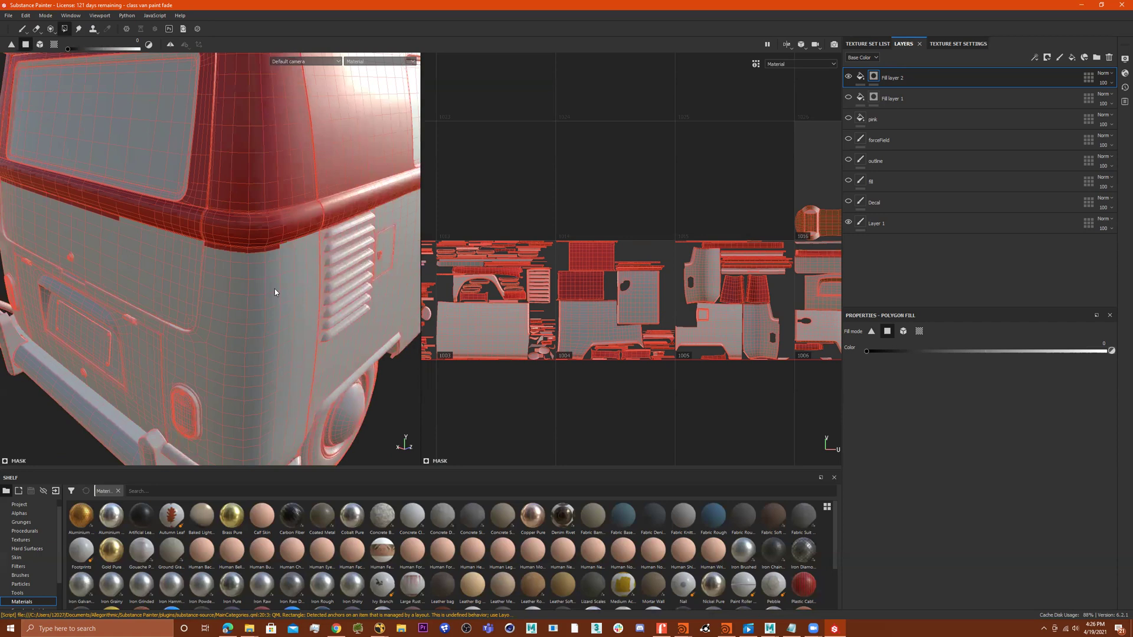
pyautogui.moveTo(205, 261); pyautogui.dragTo(320, 296)
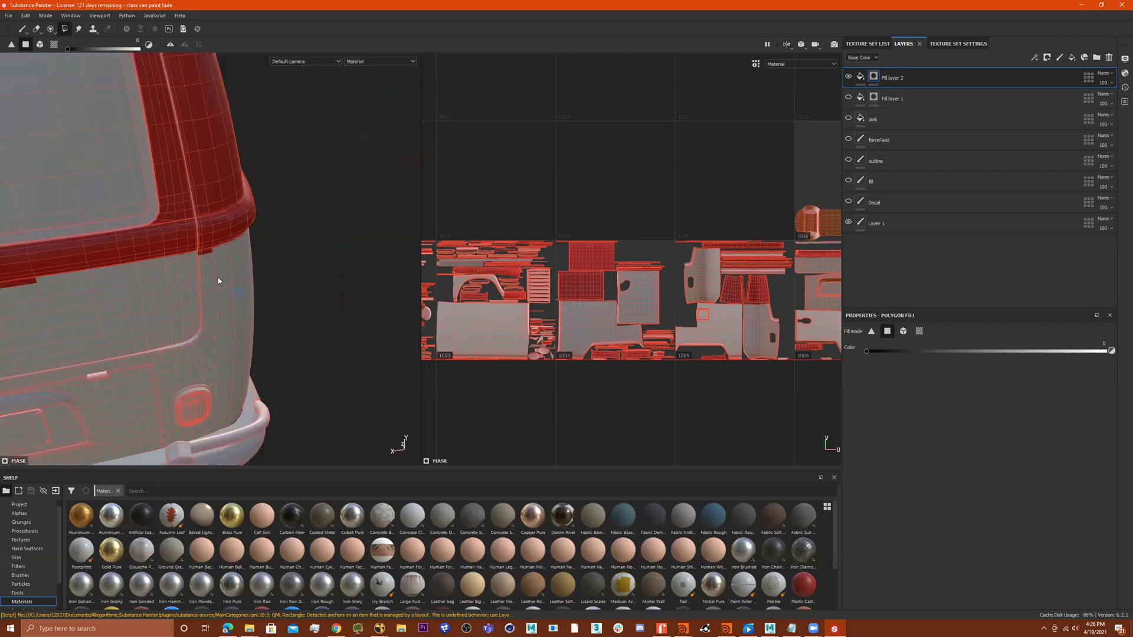
# Step: Mask out the red strip under the belt line across the rear hatch below the back window
pyautogui.keyDown('alt'); pyautogui.moveTo(208, 304); pyautogui.dragTo(261, 286); pyautogui.keyUp('alt')
pyautogui.keyDown('alt'); pyautogui.moveTo(260, 286); pyautogui.dragTo(89, 299, button='right'); pyautogui.keyUp('alt')
pyautogui.keyDown('alt'); pyautogui.moveTo(207, 290); pyautogui.dragTo(286, 319); pyautogui.keyUp('alt')
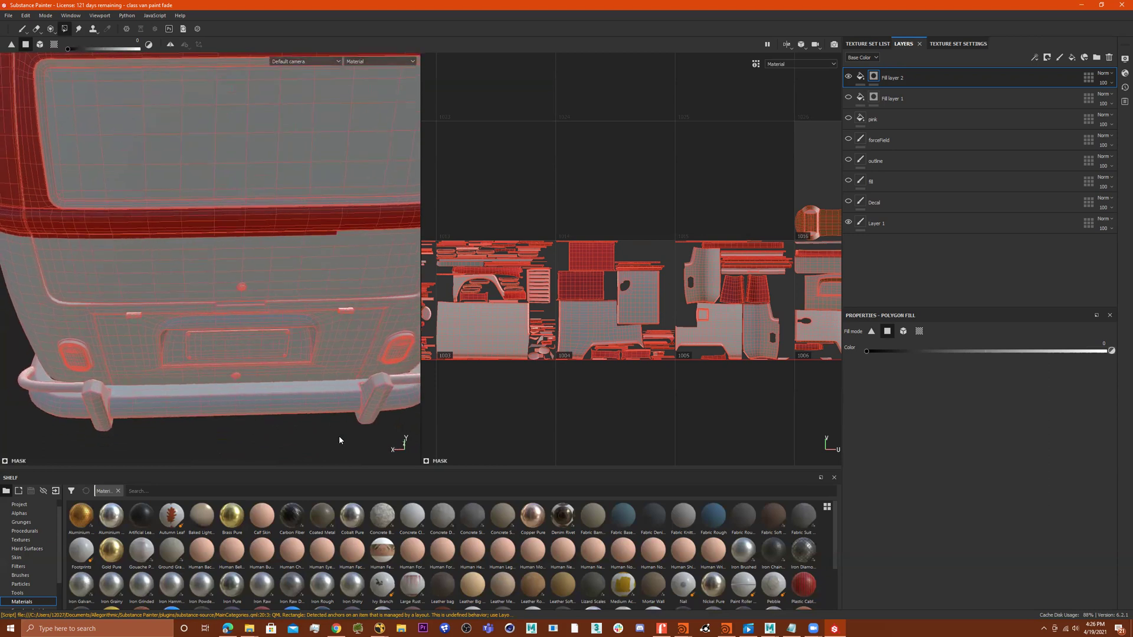
pyautogui.keyDown('alt'); pyautogui.moveTo(339, 441); pyautogui.dragTo(379, 456); pyautogui.keyUp('alt')
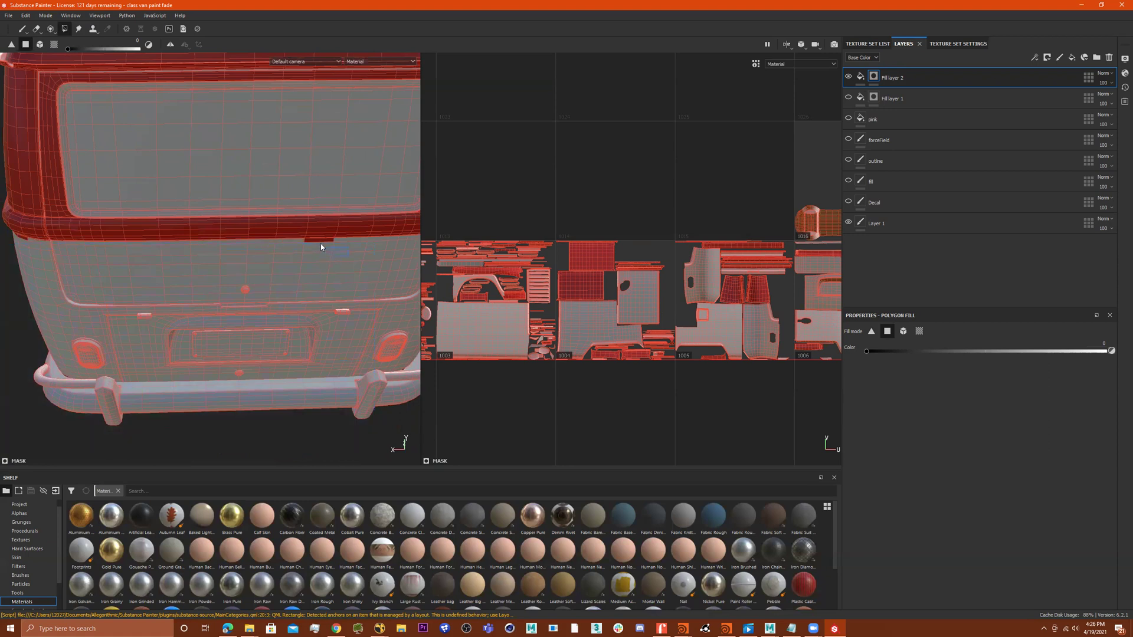
# Step: Mask out the red strips below the belt line at the opposite rear corner, above the side vents
pyautogui.keyDown('alt'); pyautogui.moveTo(321, 246); pyautogui.dragTo(290, 299); pyautogui.keyUp('alt')
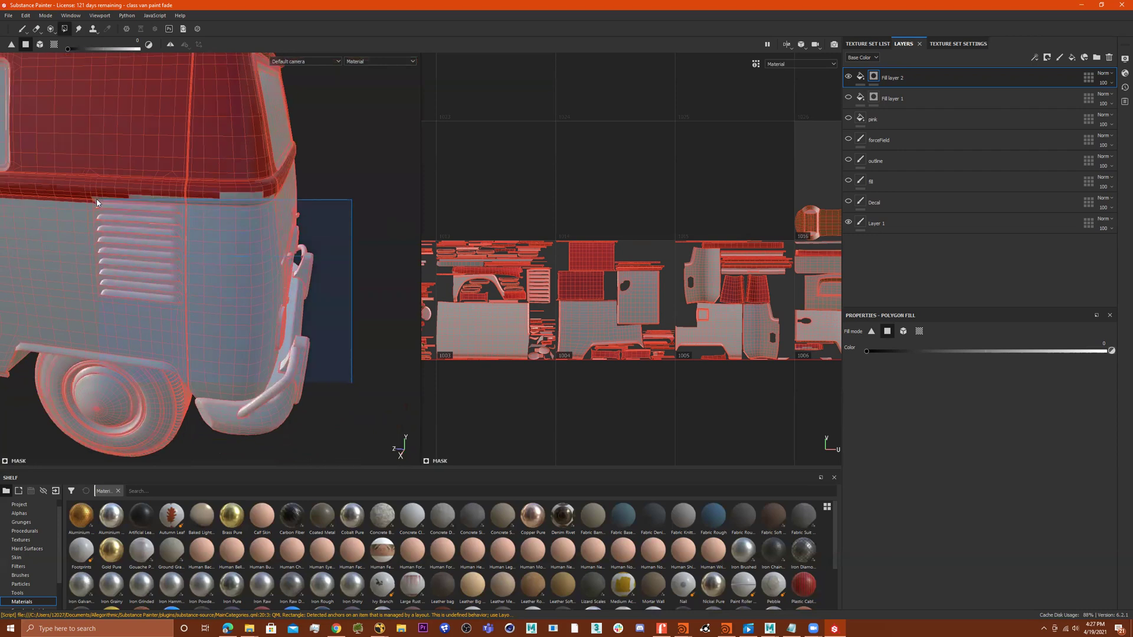
pyautogui.moveTo(98, 202); pyautogui.dragTo(99, 210)
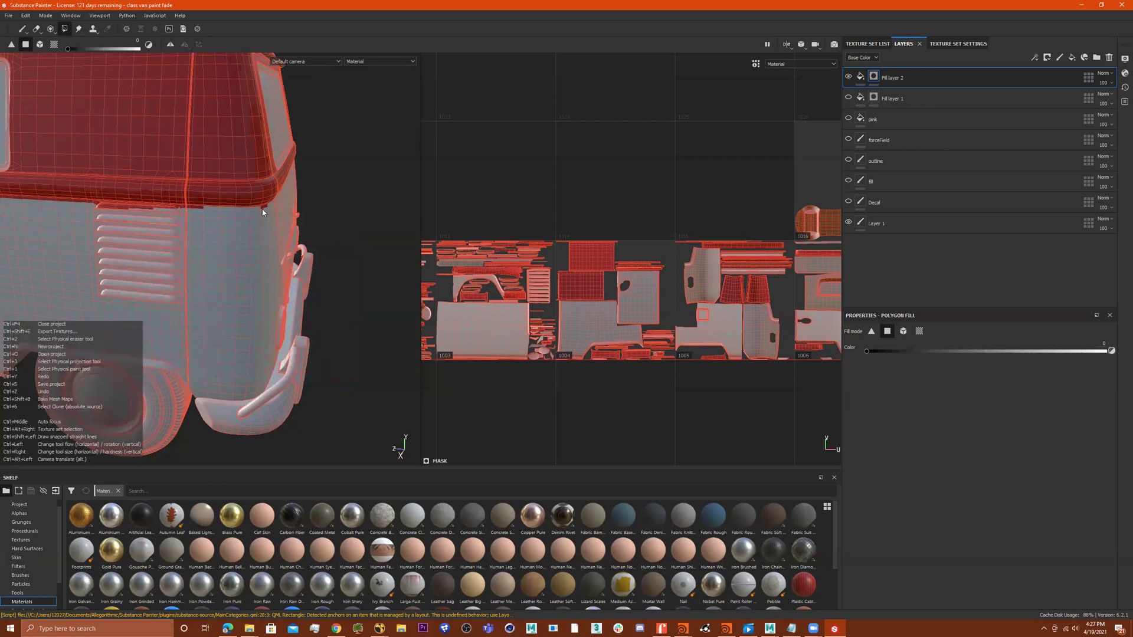
pyautogui.moveTo(263, 210)
pyautogui.keyDown('alt'); pyautogui.mouseDown()
pyautogui.moveTo(261, 260)
pyautogui.moveTo(283, 232)
pyautogui.moveTo(243, 212)
pyautogui.mouseUp(); pyautogui.keyUp('alt')
pyautogui.keyDown('alt'); pyautogui.moveTo(243, 212); pyautogui.dragTo(541, 198, button='right'); pyautogui.keyUp('alt')
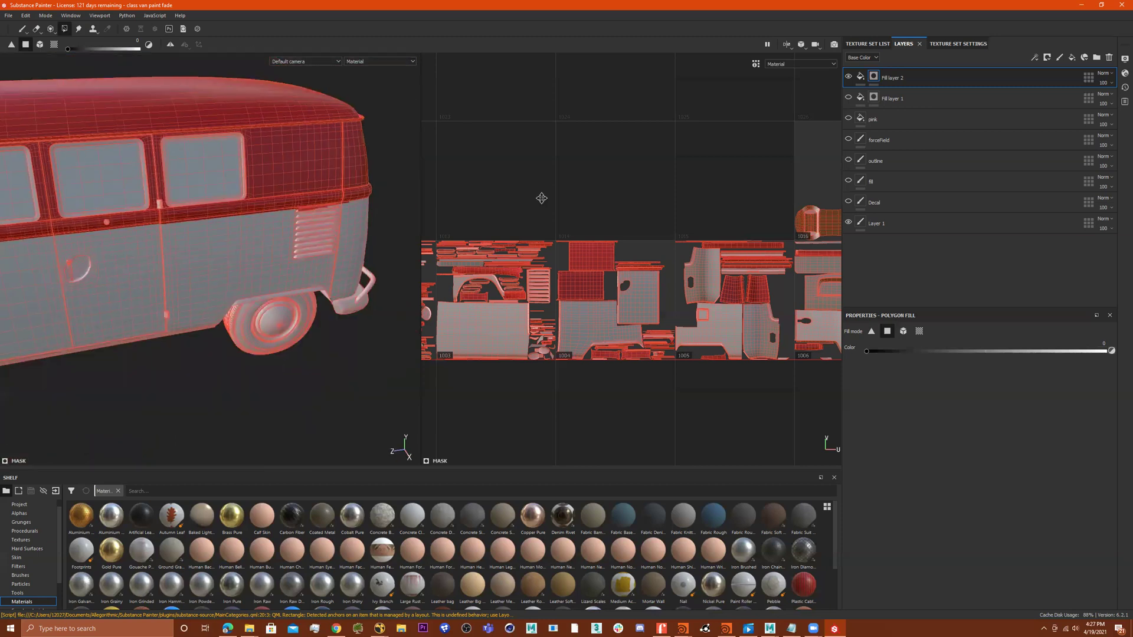
pyautogui.keyDown('alt'); pyautogui.moveTo(153, 207); pyautogui.dragTo(472, 201); pyautogui.keyUp('alt')
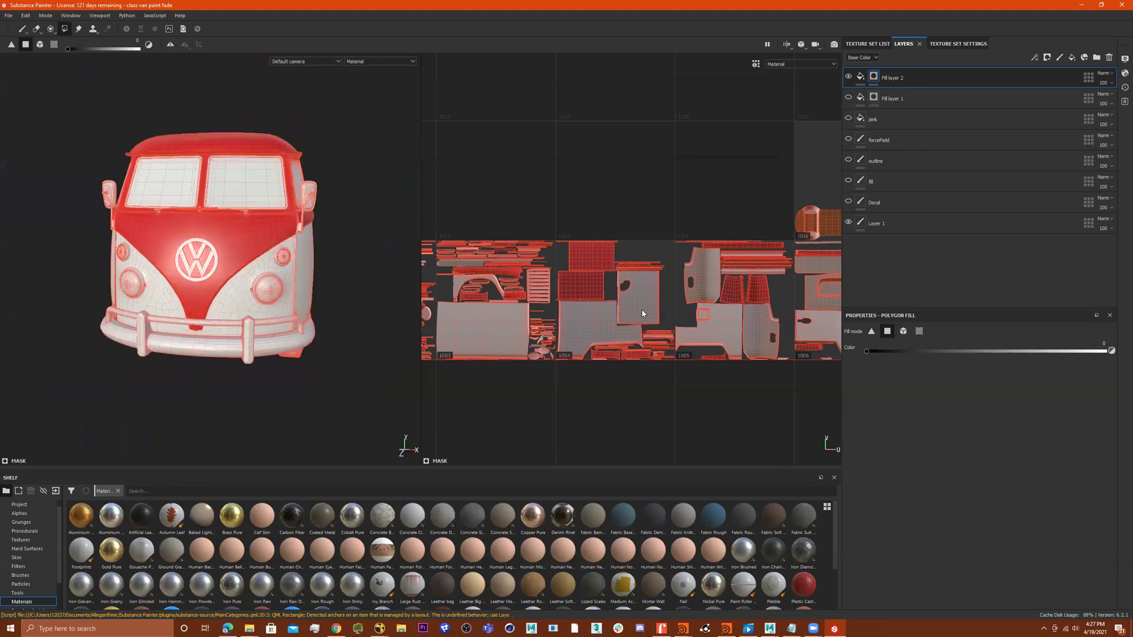
# Step: Mask out the red in the front door gap and along the lower body edge above the front bumper
pyautogui.keyDown('alt'); pyautogui.moveTo(157, 241); pyautogui.dragTo(248, 247); pyautogui.keyUp('alt')
pyautogui.keyDown('alt'); pyautogui.moveTo(194, 266); pyautogui.dragTo(394, 276, button='right'); pyautogui.keyUp('alt')
pyautogui.keyDown('alt'); pyautogui.moveTo(104, 292); pyautogui.dragTo(144, 394); pyautogui.keyUp('alt')
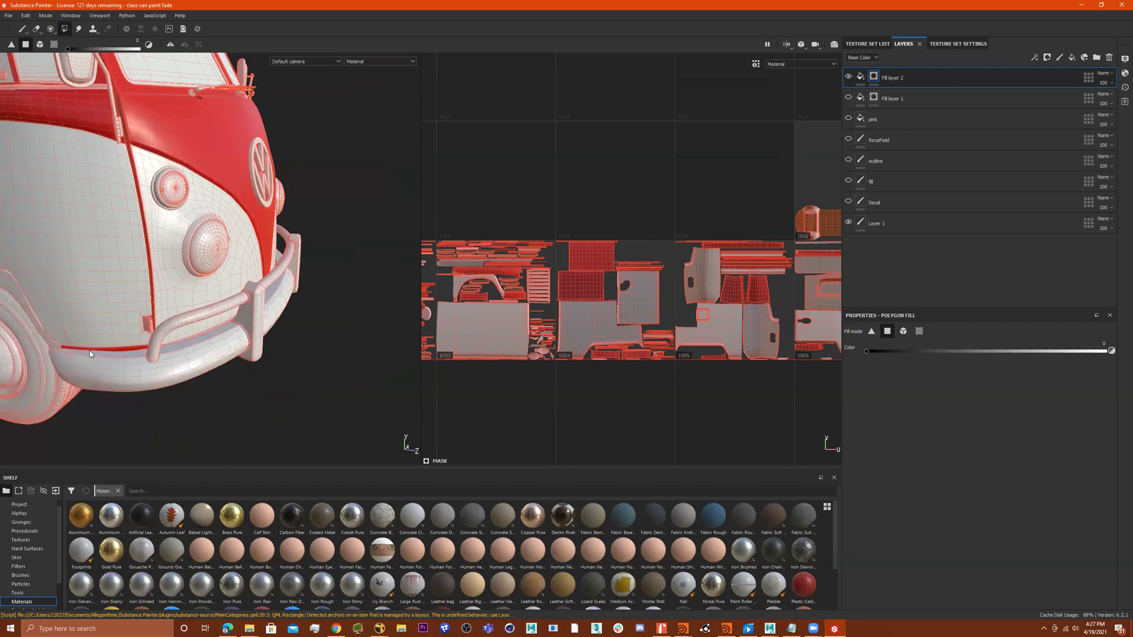
pyautogui.moveTo(242, 412); pyautogui.dragTo(84, 408)
pyautogui.keyDown('alt'); pyautogui.moveTo(186, 259); pyautogui.dragTo(326, 378); pyautogui.keyUp('alt')
pyautogui.moveTo(334, 418); pyautogui.dragTo(94, 313)
pyautogui.moveTo(244, 386); pyautogui.dragTo(214, 186)
# Step: Mask out the short red piece of the front door gap that extends below the two-tone border near the hinge
pyautogui.scroll(2, 214, 184)
pyautogui.scroll(4, 214, 183)
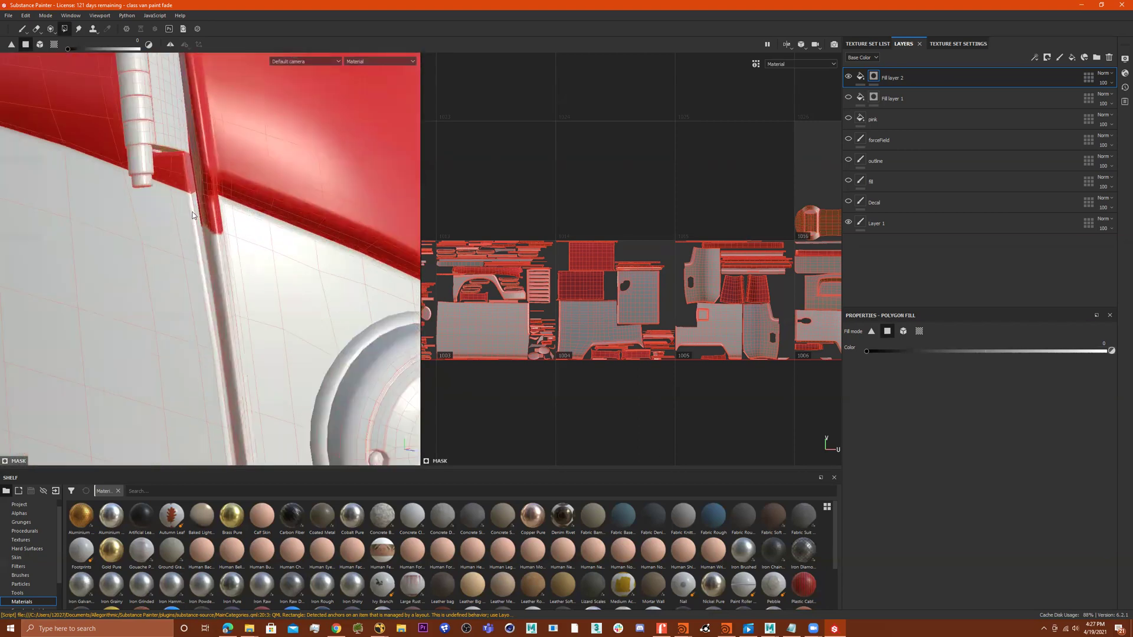
pyautogui.keyDown('alt'); pyautogui.moveTo(227, 234); pyautogui.dragTo(193, 181); pyautogui.keyUp('alt')
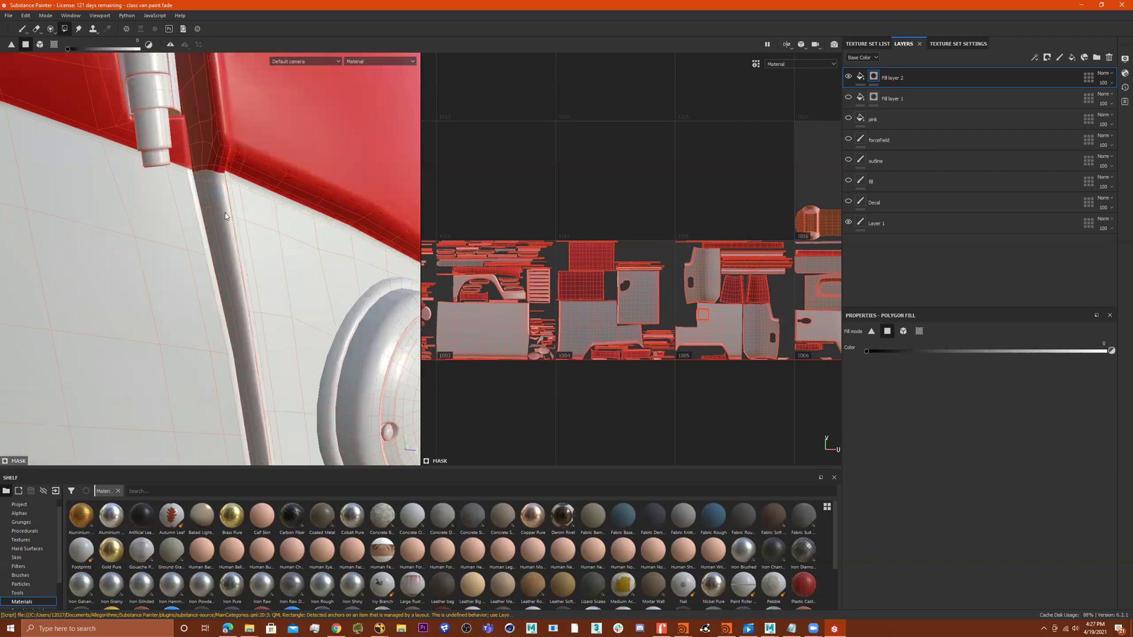
pyautogui.keyDown('alt'); pyautogui.moveTo(229, 219); pyautogui.dragTo(296, 253, button='right'); pyautogui.keyUp('alt')
pyautogui.moveTo(296, 253)
pyautogui.keyDown('alt'); pyautogui.mouseDown()
pyautogui.moveTo(252, 248)
pyautogui.moveTo(304, 232)
pyautogui.mouseUp(); pyautogui.keyUp('alt')
# Step: Set the Polygon Fill color to white and restore the red along the gap in the belt line strip under the side windows
pyautogui.keyDown('alt'); pyautogui.moveTo(90, 213); pyautogui.dragTo(320, 227, button='middle'); pyautogui.keyUp('alt')
pyautogui.keyDown('alt'); pyautogui.moveTo(236, 206); pyautogui.dragTo(344, 210, button='middle'); pyautogui.keyUp('alt')
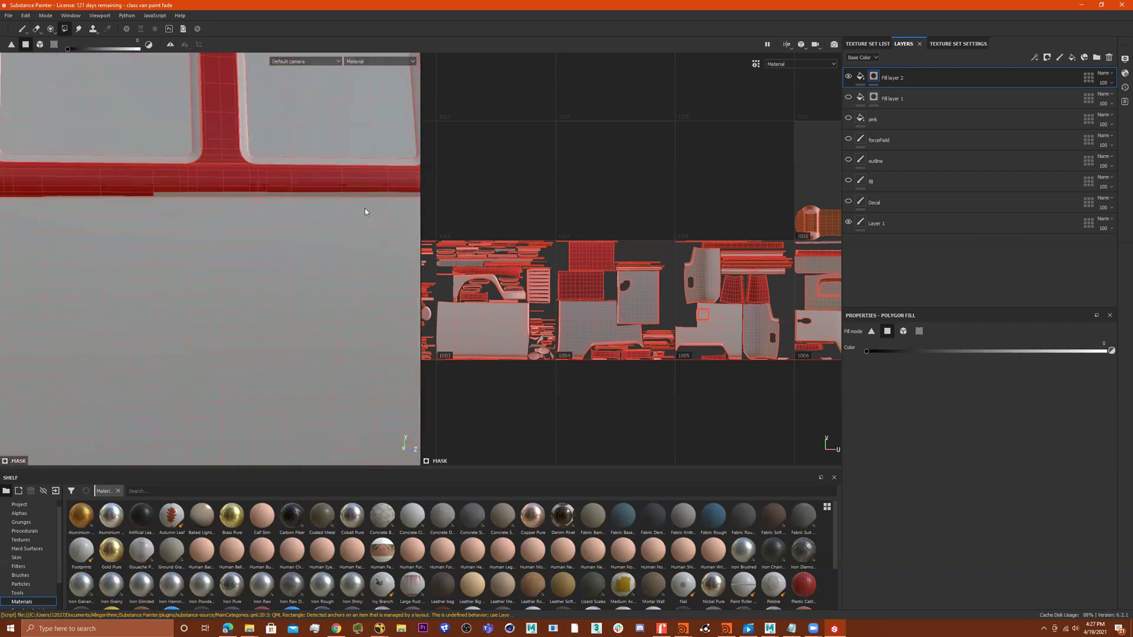
pyautogui.keyDown('alt'); pyautogui.moveTo(343, 206); pyautogui.dragTo(130, 207, button='right'); pyautogui.keyUp('alt')
pyautogui.keyDown('alt'); pyautogui.moveTo(275, 207); pyautogui.dragTo(151, 209, button='middle'); pyautogui.keyUp('alt')
pyautogui.scroll(-2, 236, 198)
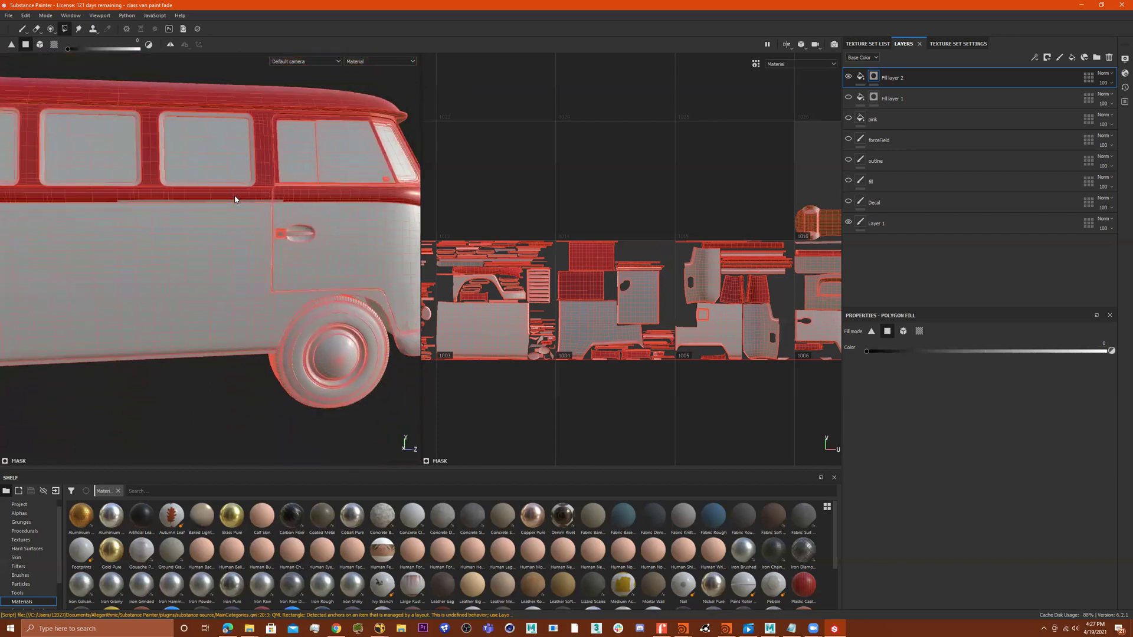
pyautogui.scroll(3, 235, 199)
pyautogui.scroll(3, 308, 199)
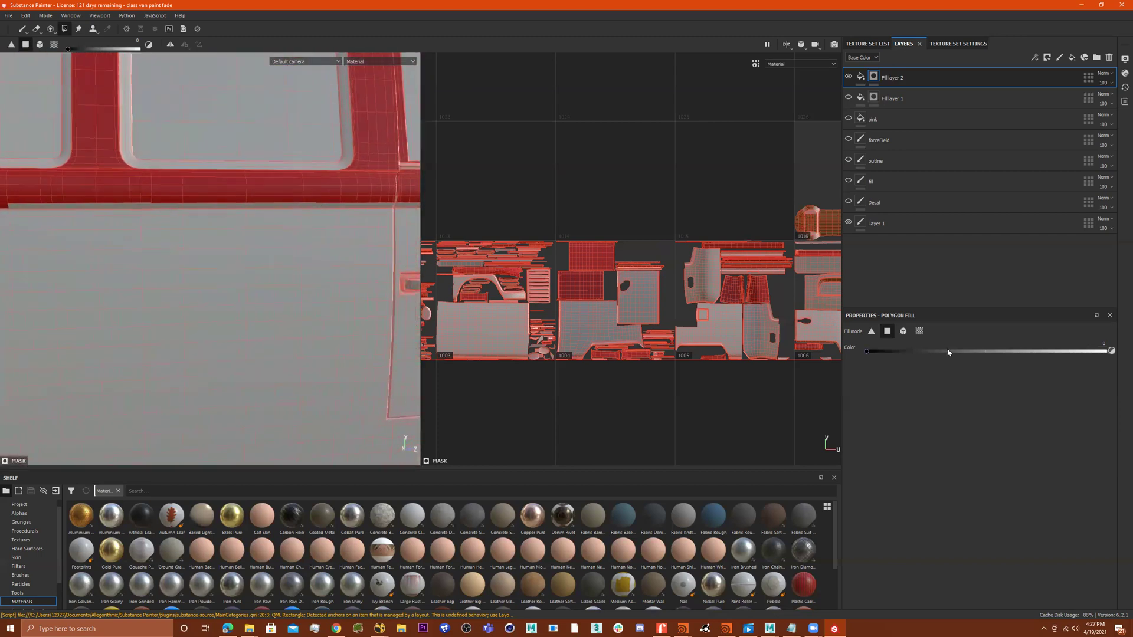
pyautogui.keyDown('alt'); pyautogui.moveTo(303, 207); pyautogui.dragTo(235, 202, button='middle'); pyautogui.keyUp('alt')
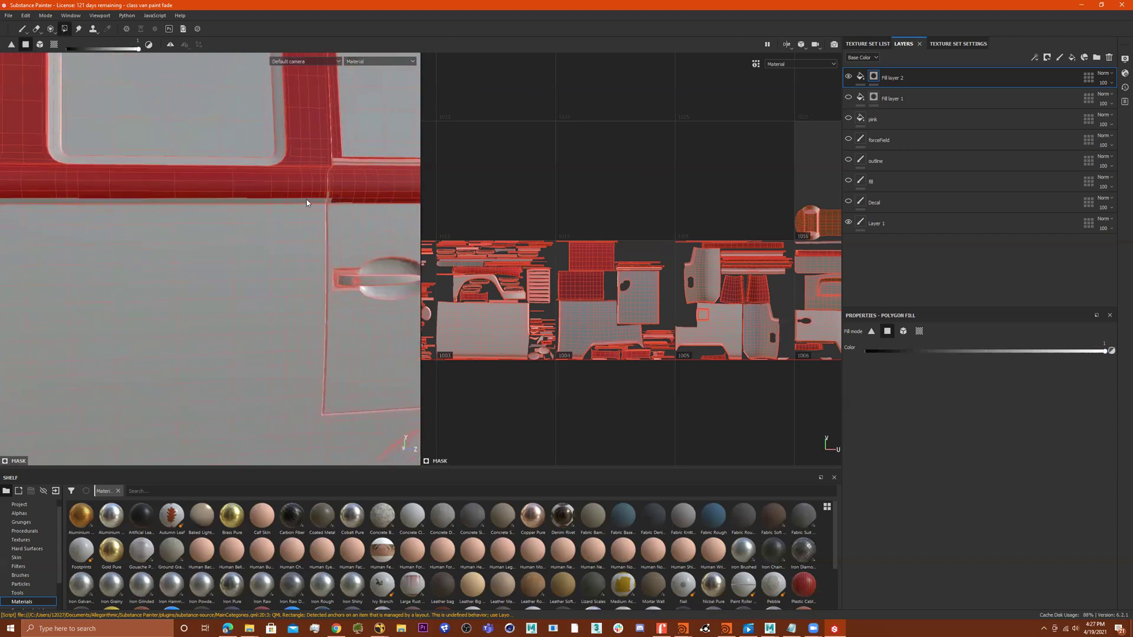
pyautogui.moveTo(271, 201)
pyautogui.mouseDown()
pyautogui.moveTo(208, 203)
pyautogui.moveTo(399, 205)
pyautogui.mouseUp()
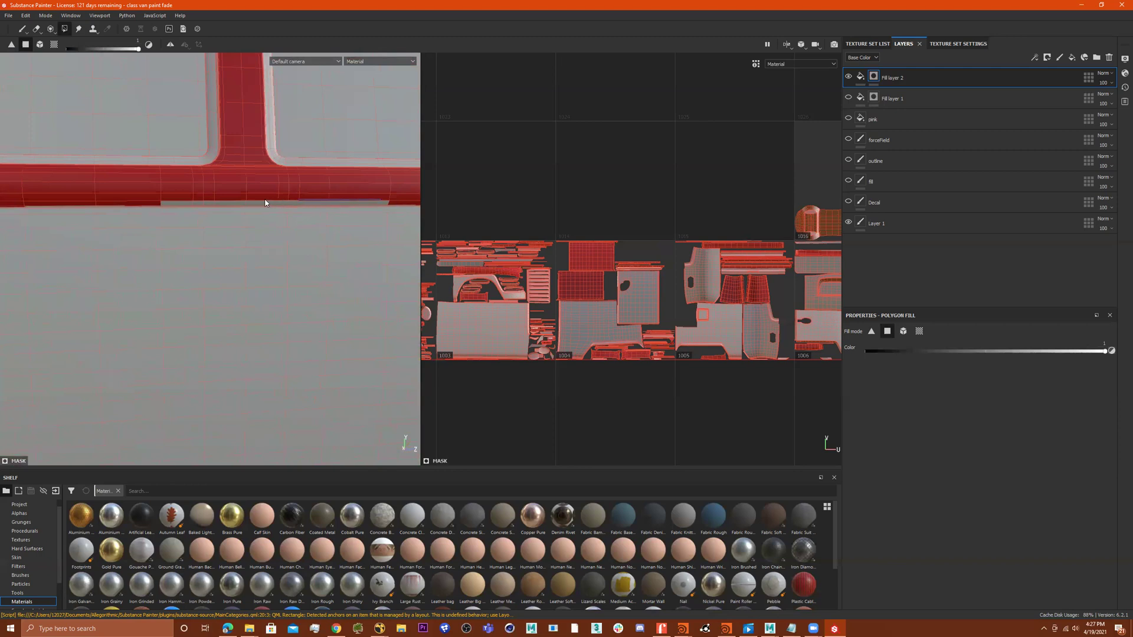
pyautogui.moveTo(259, 203); pyautogui.dragTo(159, 202)
pyautogui.keyDown('alt'); pyautogui.moveTo(311, 202); pyautogui.dragTo(182, 202, button='right'); pyautogui.keyUp('alt')
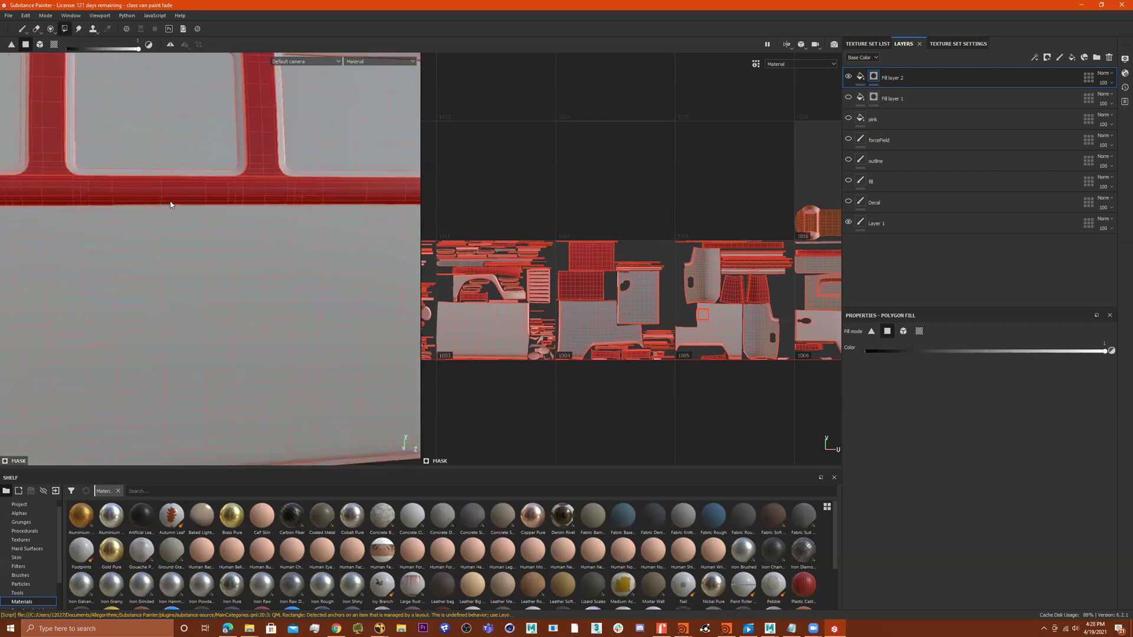
# Step: Set the fill color back to black and mask out the red below the belt line on the opposite side's rear quarter
pyautogui.moveTo(182, 203)
pyautogui.keyDown('alt'); pyautogui.mouseDown(button='middle')
pyautogui.moveTo(362, 206)
pyautogui.moveTo(169, 212)
pyautogui.mouseUp(button='middle'); pyautogui.keyUp('alt')
pyautogui.keyDown('alt'); pyautogui.moveTo(169, 211); pyautogui.dragTo(118, 262); pyautogui.keyUp('alt')
pyautogui.keyDown('alt'); pyautogui.moveTo(119, 263); pyautogui.dragTo(18, 277, button='middle'); pyautogui.keyUp('alt')
pyautogui.keyDown('alt'); pyautogui.moveTo(224, 236); pyautogui.dragTo(248, 218); pyautogui.keyUp('alt')
pyautogui.keyDown('alt'); pyautogui.moveTo(248, 217); pyautogui.dragTo(361, 202, button='right'); pyautogui.keyUp('alt')
pyautogui.keyDown('alt'); pyautogui.moveTo(362, 202); pyautogui.dragTo(218, 223); pyautogui.keyUp('alt')
pyautogui.keyDown('alt'); pyautogui.moveTo(218, 223); pyautogui.dragTo(305, 226, button='middle'); pyautogui.keyUp('alt')
pyautogui.keyDown('alt'); pyautogui.moveTo(305, 226); pyautogui.dragTo(286, 251); pyautogui.keyUp('alt')
pyautogui.keyDown('alt'); pyautogui.moveTo(286, 250); pyautogui.dragTo(220, 266, button='middle'); pyautogui.keyUp('alt')
pyautogui.keyDown('alt'); pyautogui.moveTo(220, 266); pyautogui.dragTo(228, 275); pyautogui.keyUp('alt')
pyautogui.keyDown('alt'); pyautogui.moveTo(227, 264); pyautogui.dragTo(251, 257, button='middle'); pyautogui.keyUp('alt')
pyautogui.moveTo(399, 426); pyautogui.dragTo(181, 442)
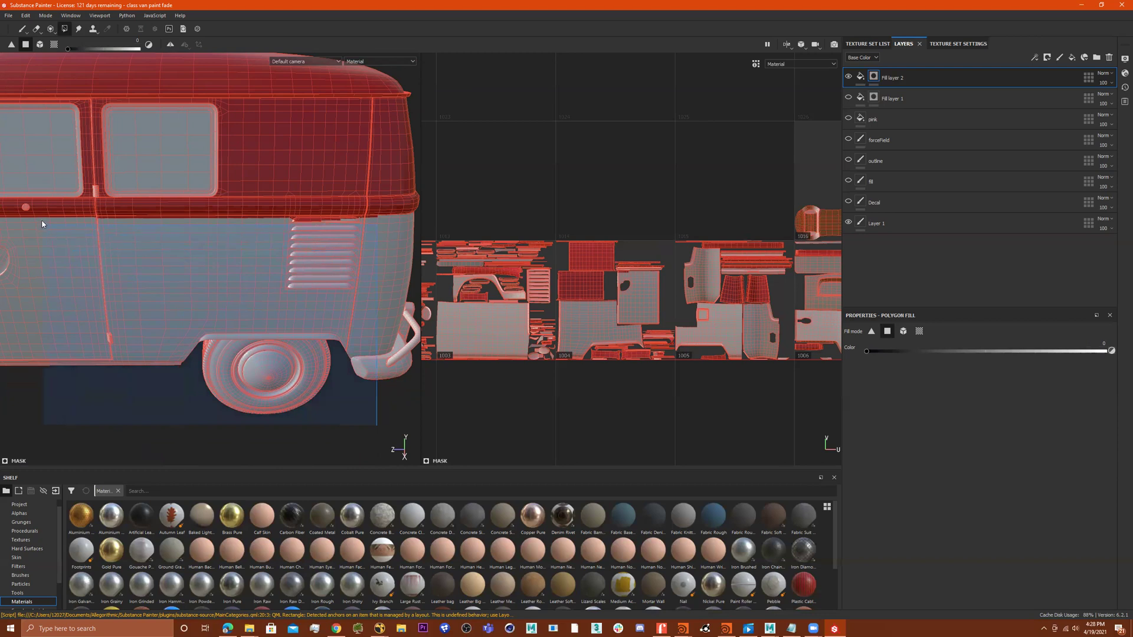
# Step: Mask out the red polygons below the belt line across the cargo doors and front door on this side
pyautogui.keyDown('alt'); pyautogui.moveTo(112, 249); pyautogui.dragTo(399, 261, button='middle'); pyautogui.keyUp('alt')
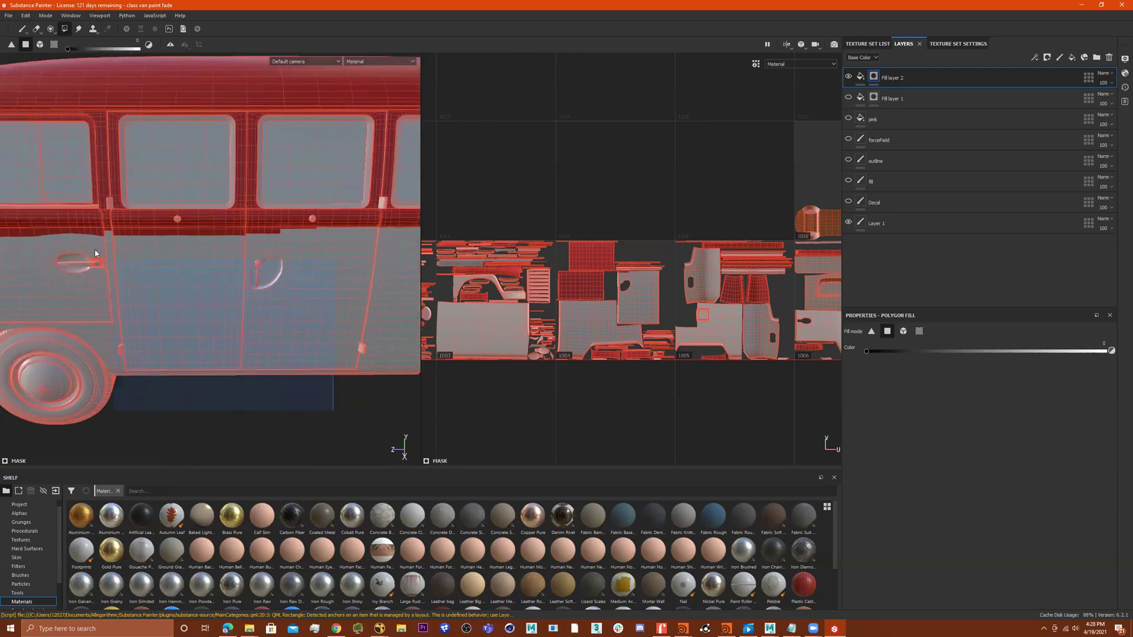
pyautogui.moveTo(55, 240); pyautogui.dragTo(34, 231)
pyautogui.keyDown('alt'); pyautogui.moveTo(146, 279); pyautogui.dragTo(494, 280); pyautogui.keyUp('alt')
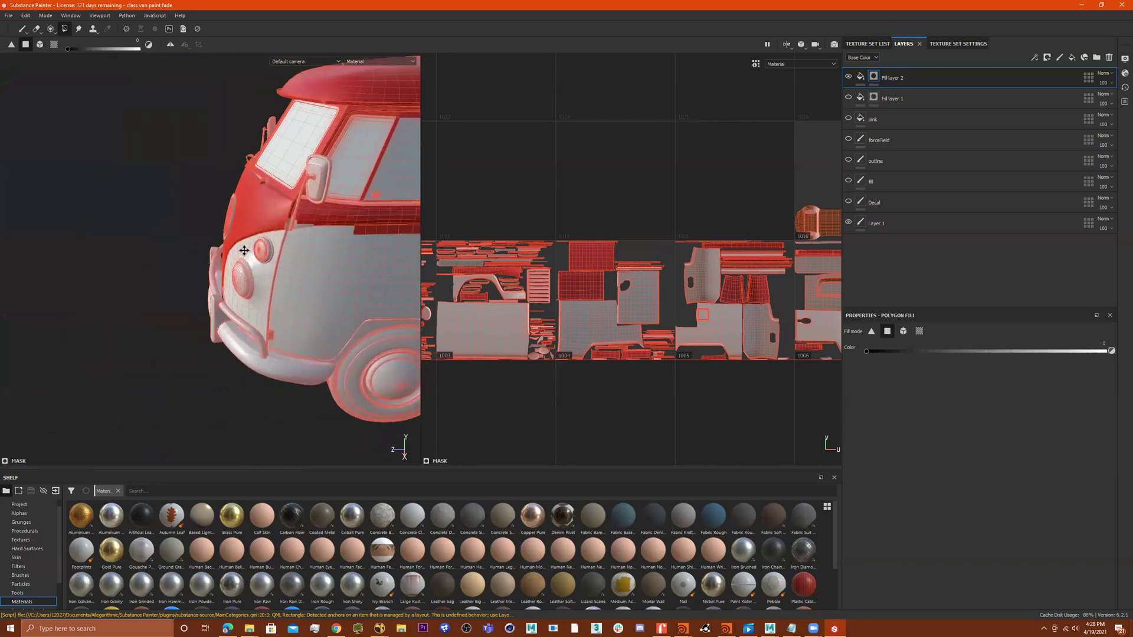
pyautogui.keyDown('alt'); pyautogui.moveTo(243, 250); pyautogui.dragTo(285, 409); pyautogui.keyUp('alt')
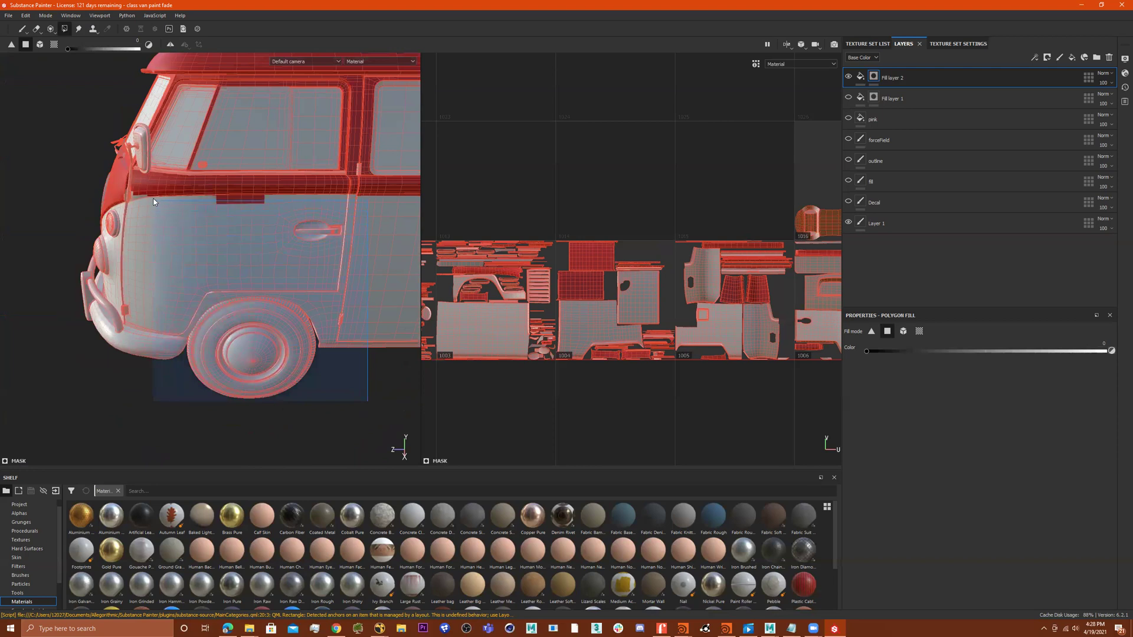
# Step: Set the fill color to white and restore the red strip under the front door's belt line behind the side mirror
pyautogui.keyDown('alt'); pyautogui.moveTo(147, 204); pyautogui.dragTo(189, 194); pyautogui.keyUp('alt')
pyautogui.keyDown('alt'); pyautogui.moveTo(188, 193); pyautogui.dragTo(330, 207, button='right'); pyautogui.keyUp('alt')
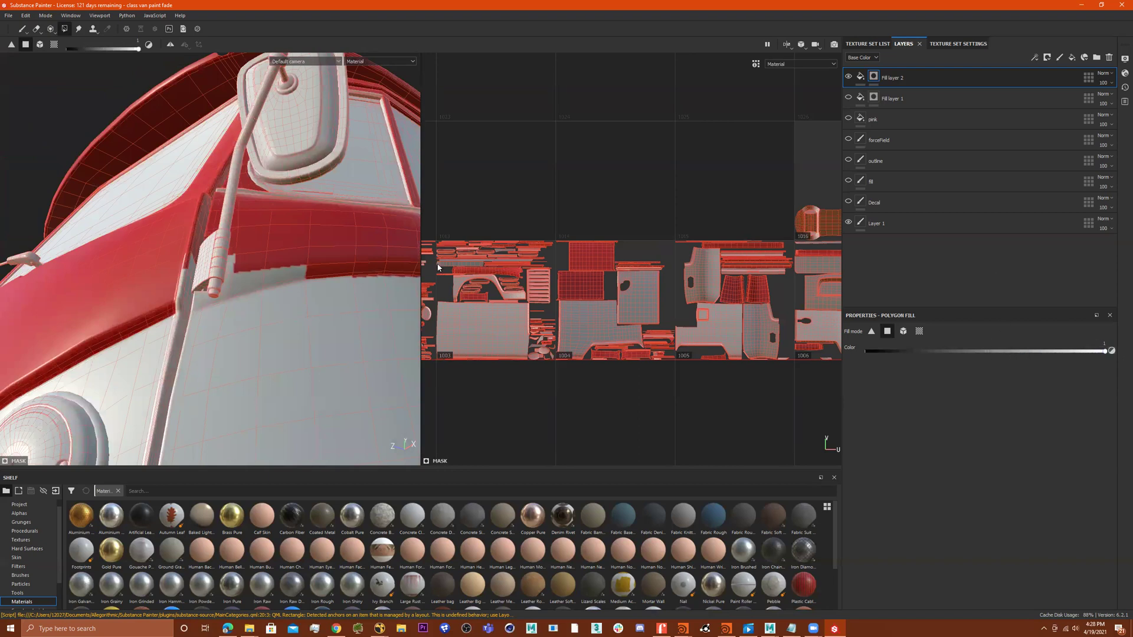
pyautogui.moveTo(304, 235); pyautogui.dragTo(234, 277)
pyautogui.moveTo(233, 235); pyautogui.dragTo(173, 307)
pyautogui.keyDown('alt'); pyautogui.moveTo(250, 259); pyautogui.dragTo(18, 254, button='right'); pyautogui.keyUp('alt')
pyautogui.keyDown('alt'); pyautogui.moveTo(268, 296); pyautogui.dragTo(161, 267); pyautogui.keyUp('alt')
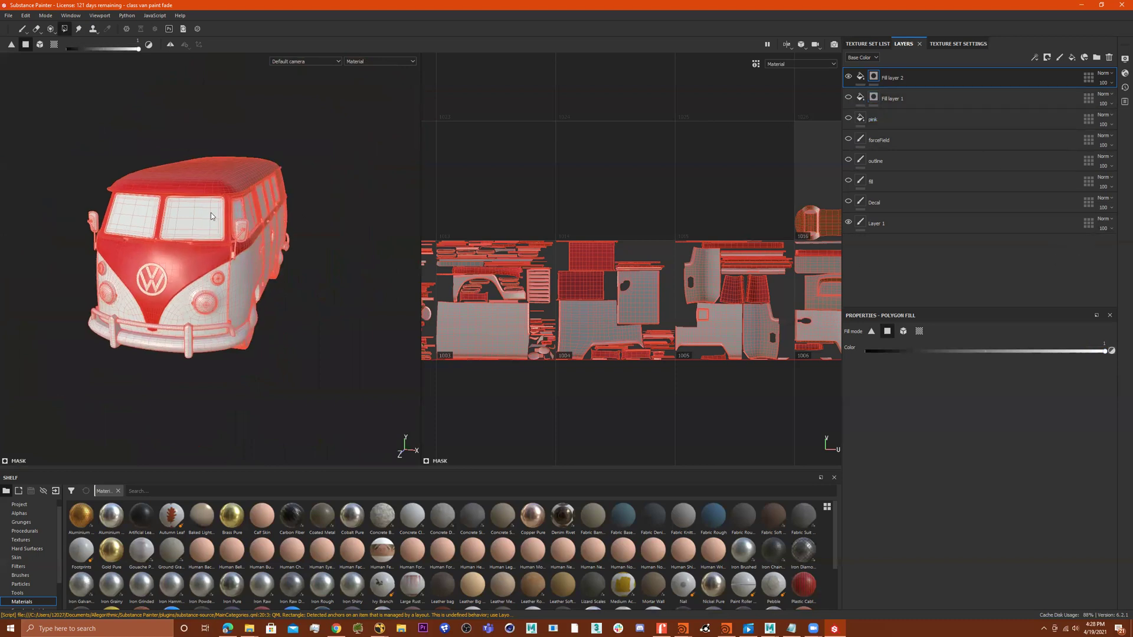
# Step: Show the pink, forceField and outline layers beneath the fill layers and check them on the van's side
pyautogui.keyDown('alt'); pyautogui.moveTo(212, 216); pyautogui.dragTo(161, 228); pyautogui.keyUp('alt')
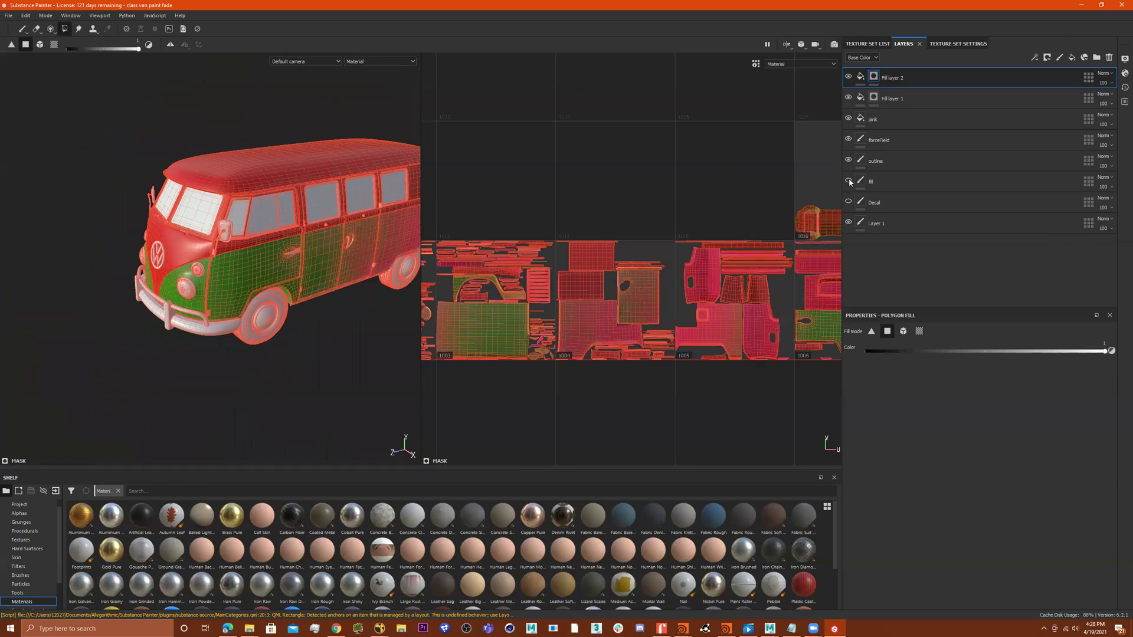
pyautogui.keyDown('alt'); pyautogui.moveTo(206, 228); pyautogui.dragTo(324, 207); pyautogui.keyUp('alt')
pyautogui.keyDown('alt'); pyautogui.moveTo(156, 206); pyautogui.dragTo(306, 203, button='right'); pyautogui.keyUp('alt')
pyautogui.moveTo(306, 202)
pyautogui.keyDown('alt'); pyautogui.mouseDown()
pyautogui.moveTo(286, 193)
pyautogui.moveTo(295, 194)
pyautogui.mouseUp(); pyautogui.keyUp('alt')
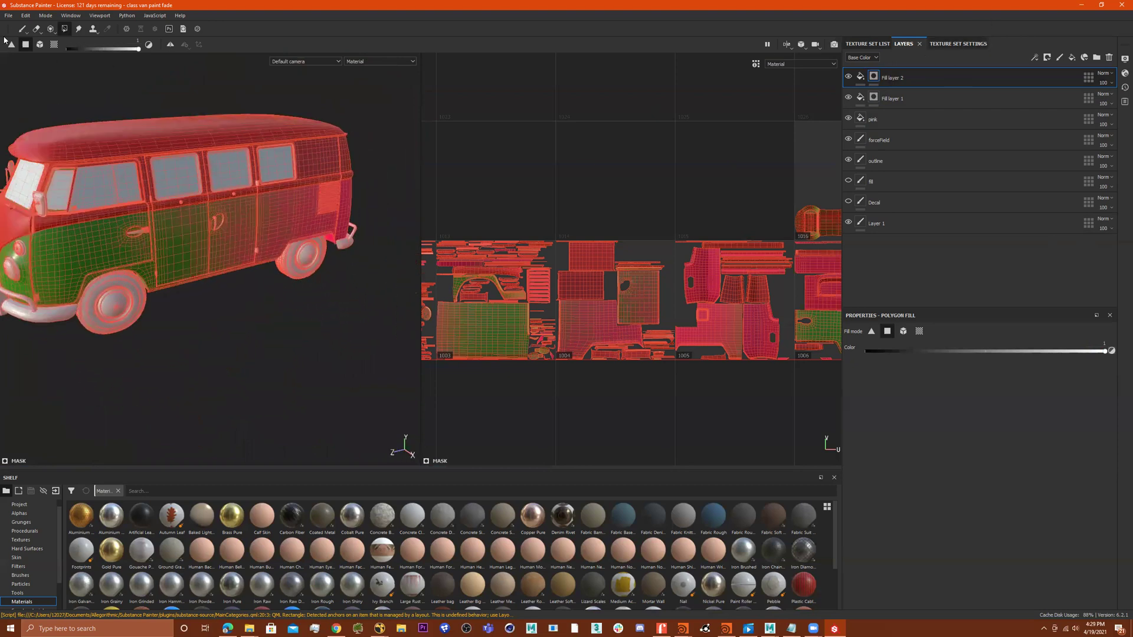
# Step: Switch to the Paint tool and display only the 3D view with the van seen from the front corner
pyautogui.click(22, 29)
pyautogui.moveTo(331, 242)
pyautogui.keyDown('alt'); pyautogui.mouseDown()
pyautogui.moveTo(319, 213)
pyautogui.moveTo(271, 211)
pyautogui.moveTo(317, 240)
pyautogui.mouseUp(); pyautogui.keyUp('alt')
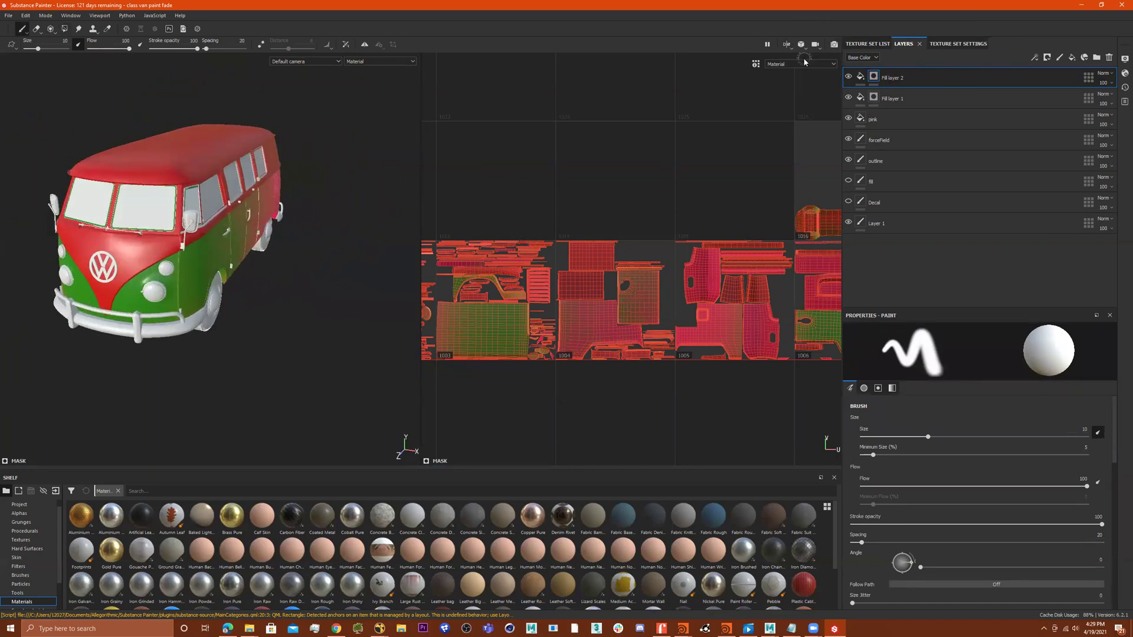
pyautogui.click(787, 45)
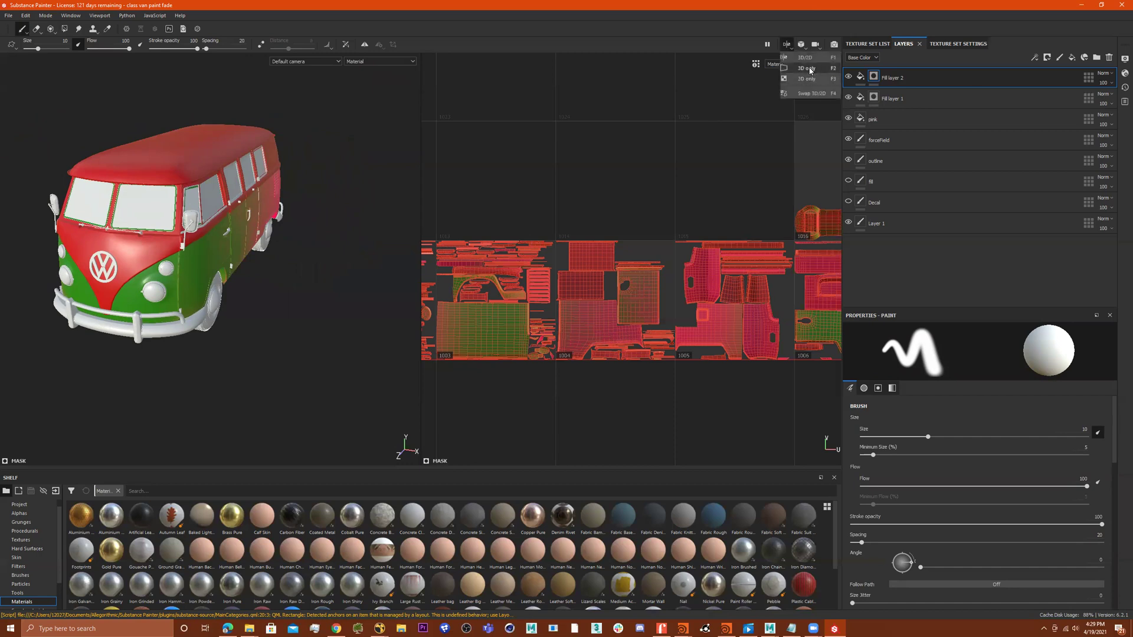
pyautogui.click(802, 70)
pyautogui.keyDown('alt'); pyautogui.moveTo(381, 186); pyautogui.dragTo(378, 212); pyautogui.keyUp('alt')
pyautogui.keyDown('alt'); pyautogui.moveTo(581, 205); pyautogui.dragTo(505, 157); pyautogui.keyUp('alt')
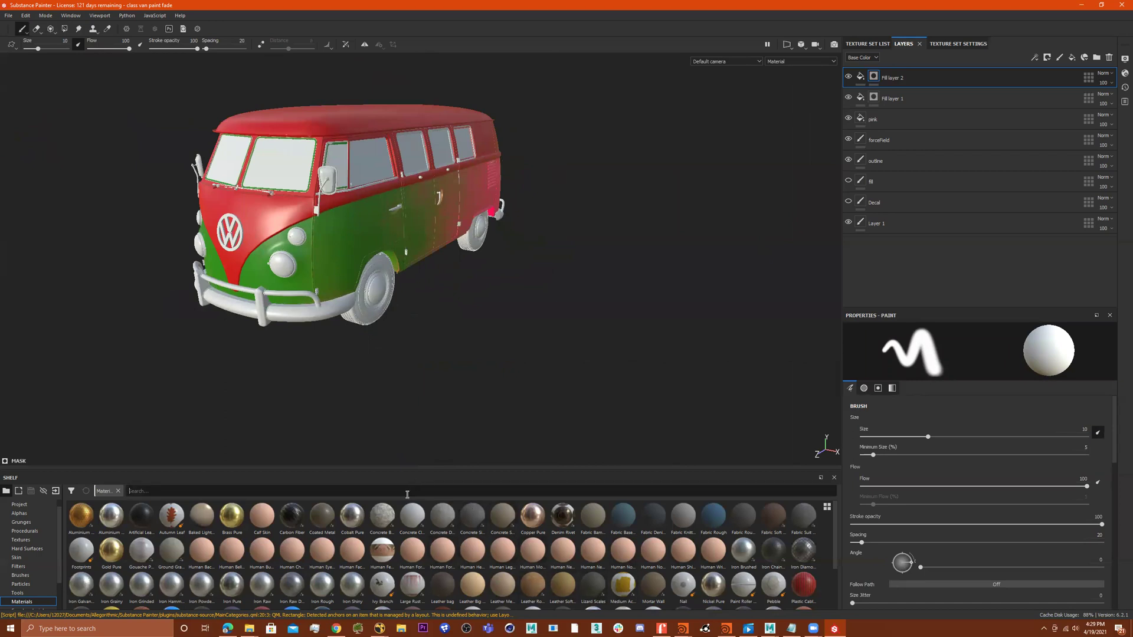
# Step: Search the shelf for "sand" and remove the Materials filter to include all asset types
pyautogui.write('snad')
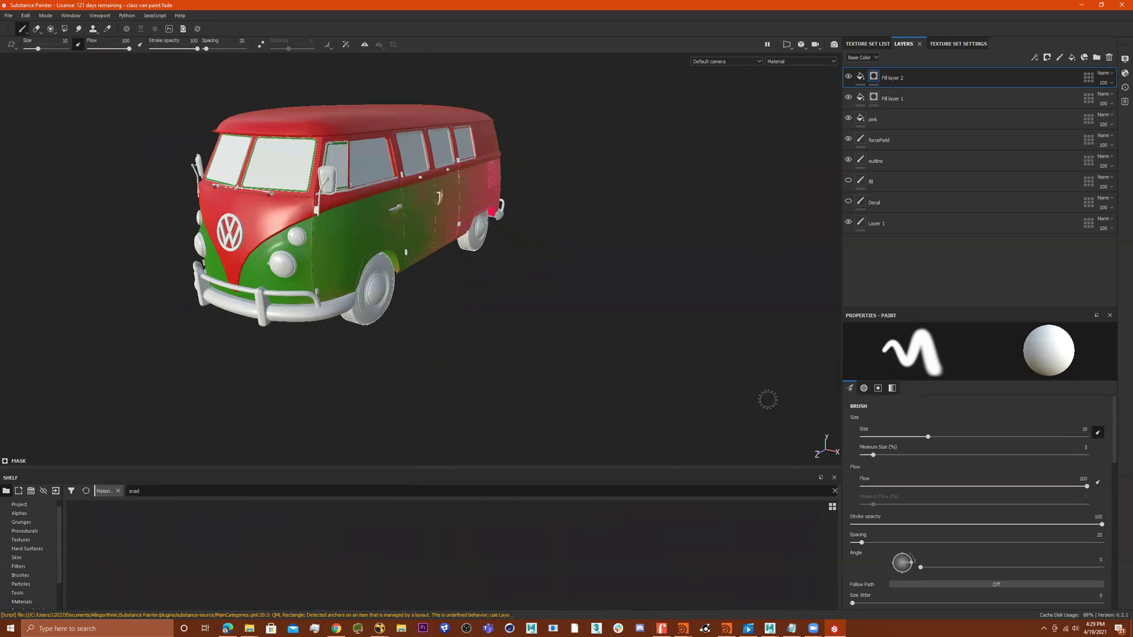
pyautogui.press('BackSpace')
pyautogui.press('BackSpace')
pyautogui.press('BackSpace')
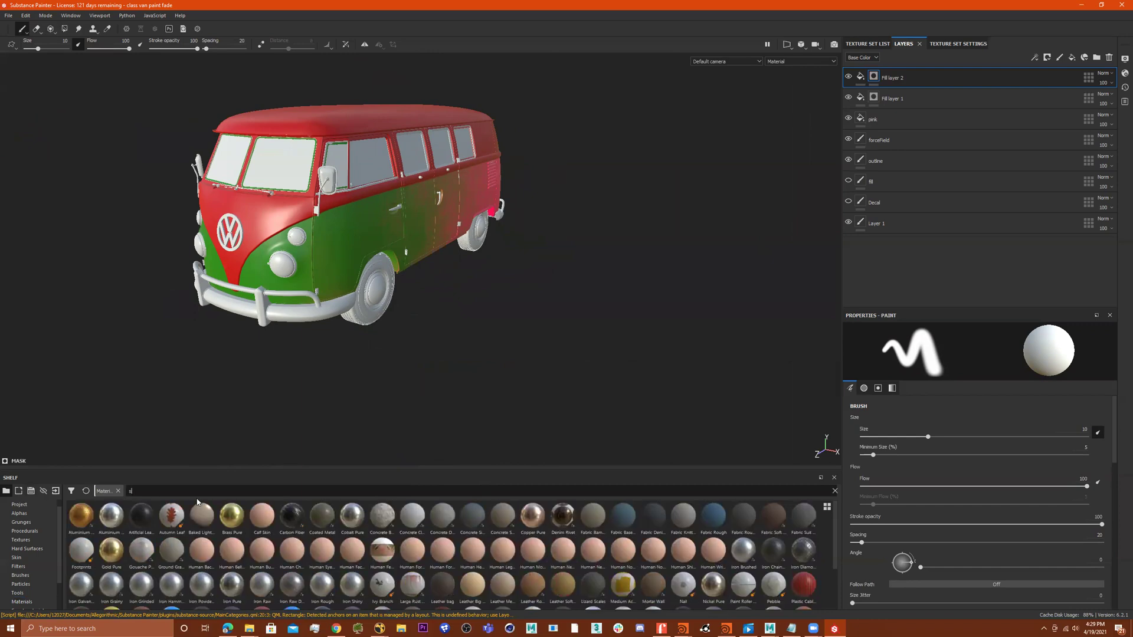
pyautogui.write('and')
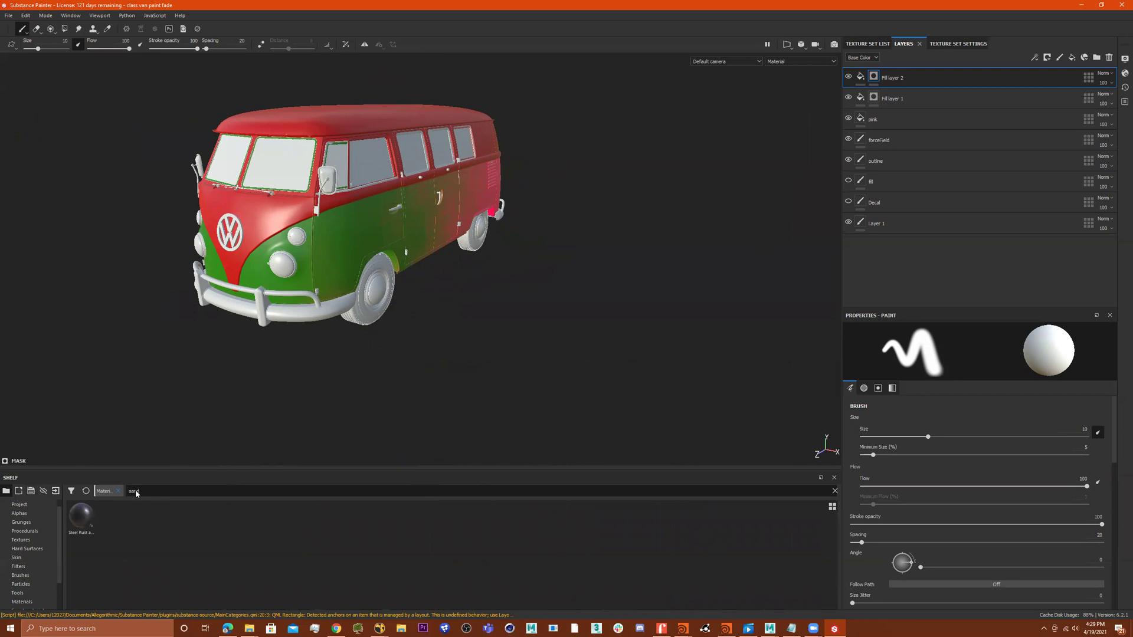
pyautogui.click(117, 490)
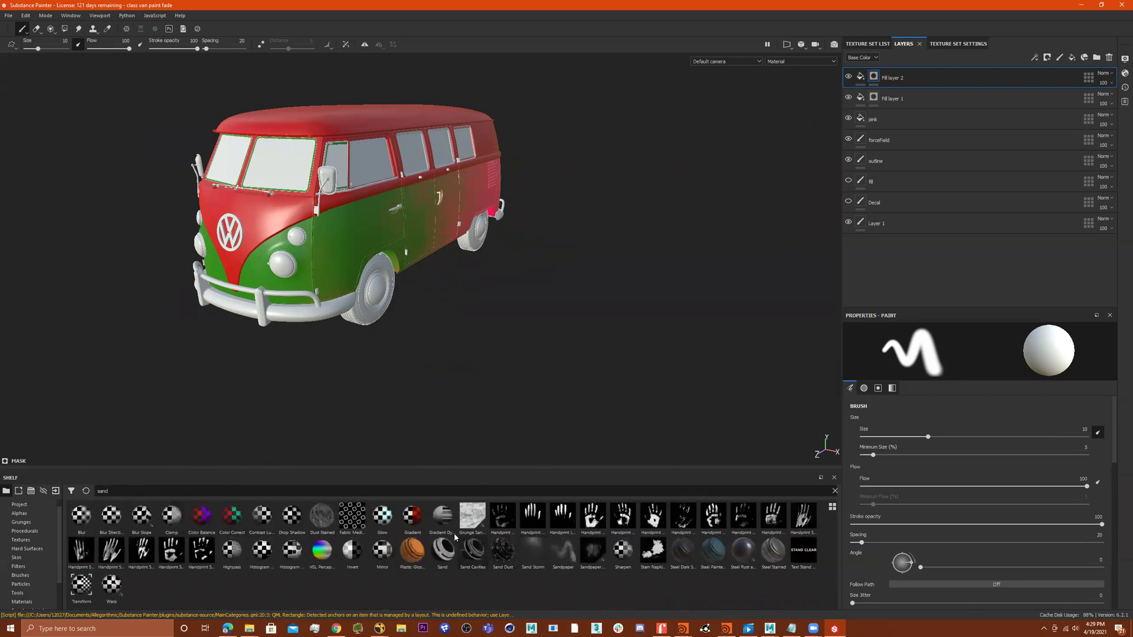
# Step: Replace the shelf search term with "dirt"
pyautogui.moveTo(398, 516)
pyautogui.press('BackSpace')
pyautogui.press('BackSpace')
pyautogui.press('BackSpace')
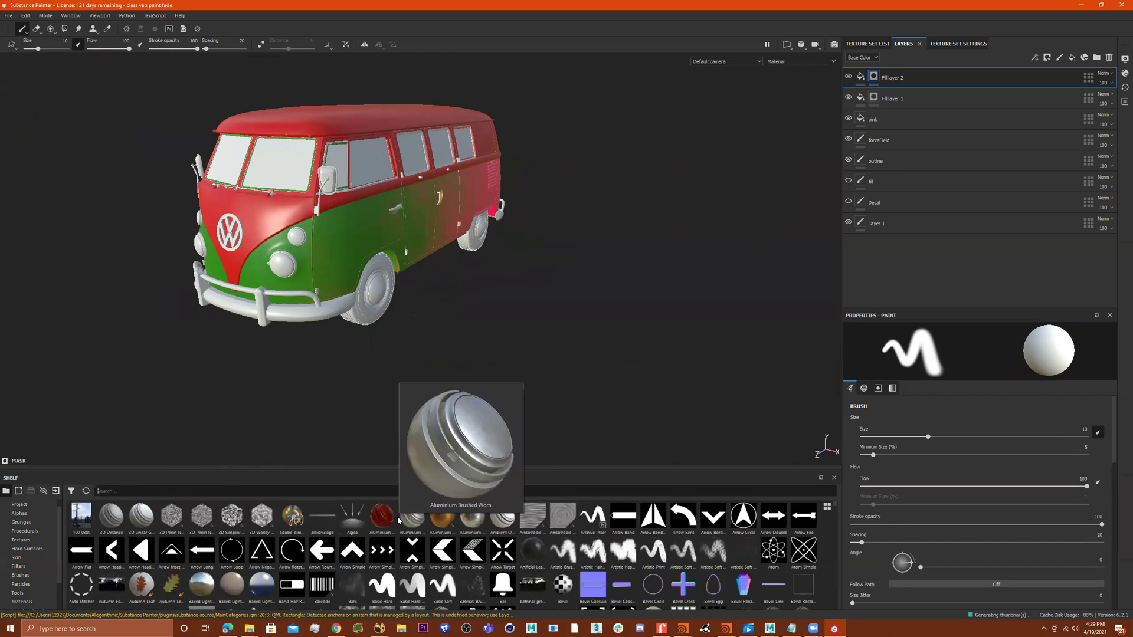
pyautogui.write('dirt')
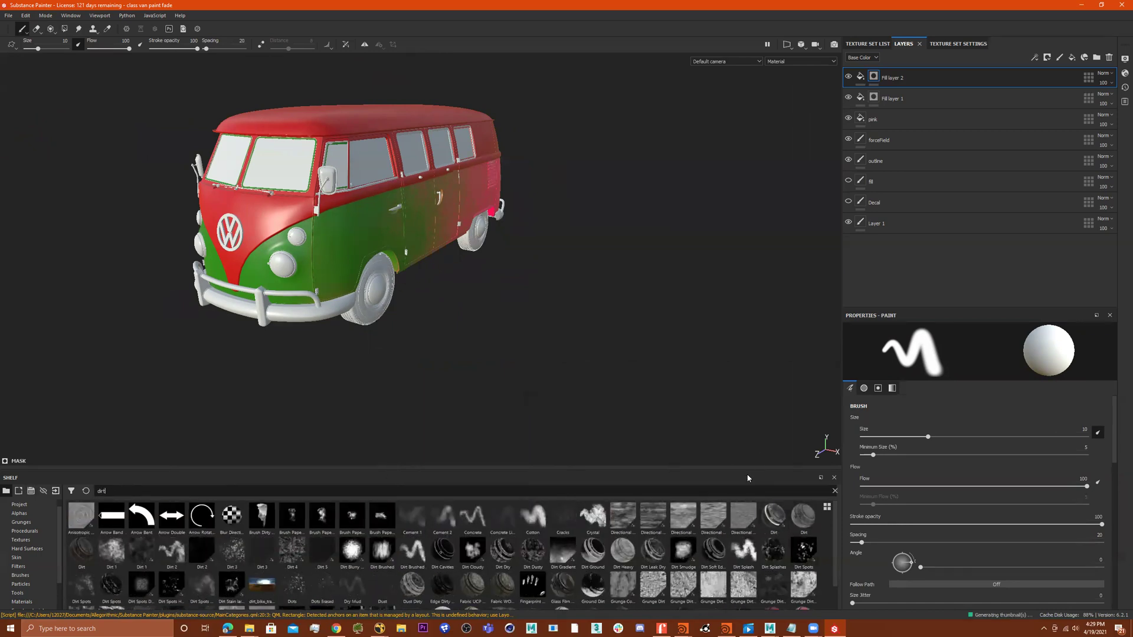
# Step: Look through the dirt assets in the shelf and replace the search term with "sand"
pyautogui.scroll(-1, 588, 534)
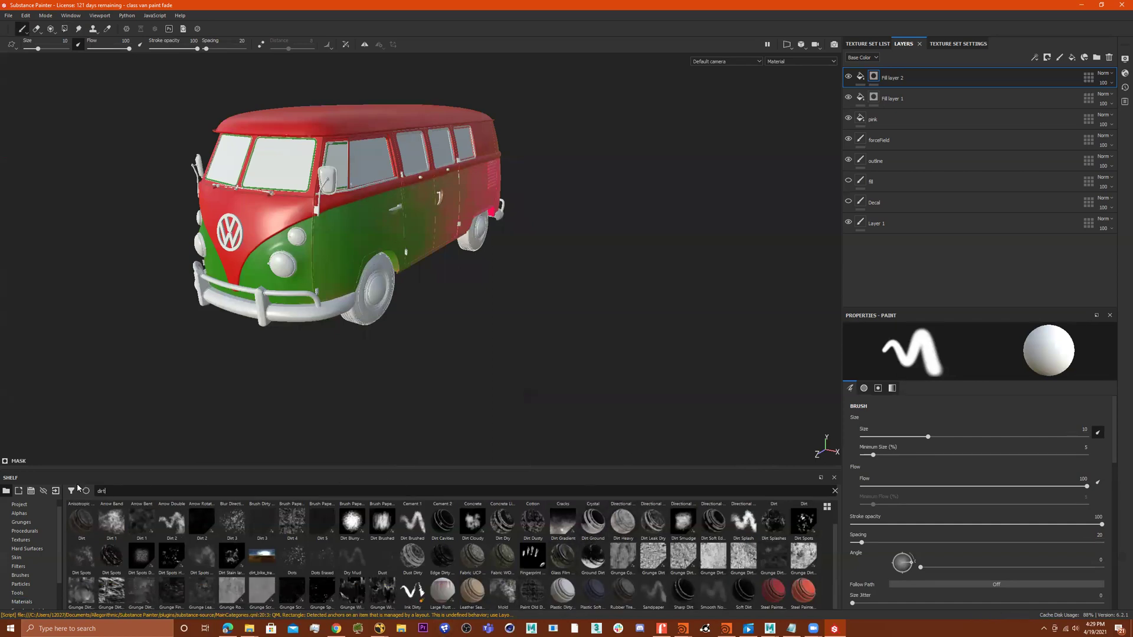
pyautogui.press('BackSpace')
pyautogui.press('BackSpace')
pyautogui.press('BackSpace')
pyautogui.press('BackSpace')
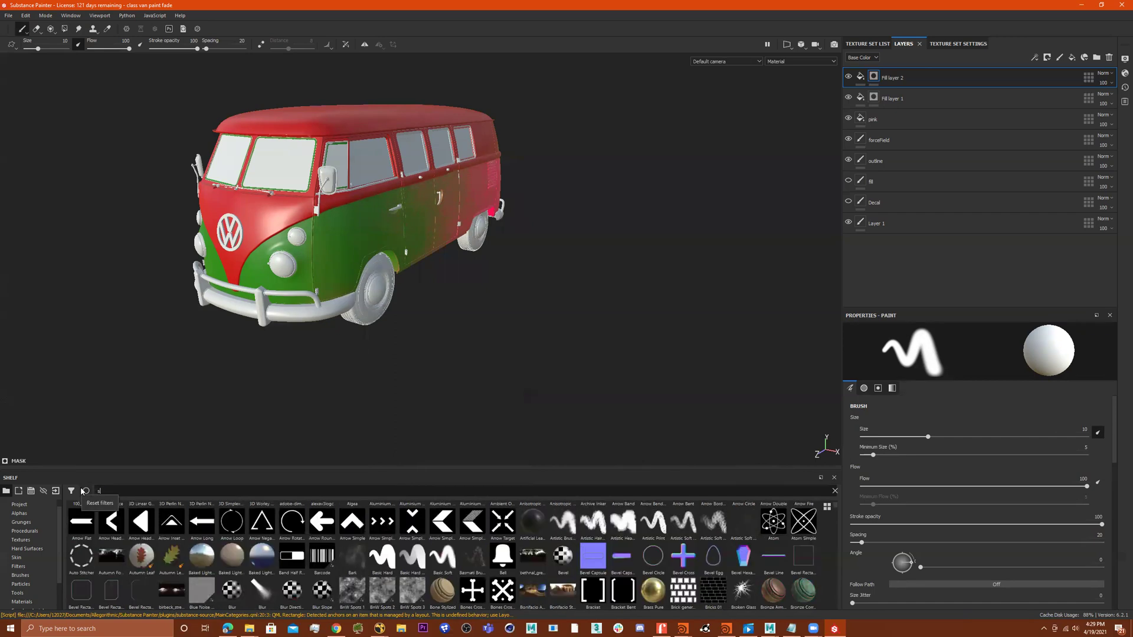
pyautogui.write('sand')
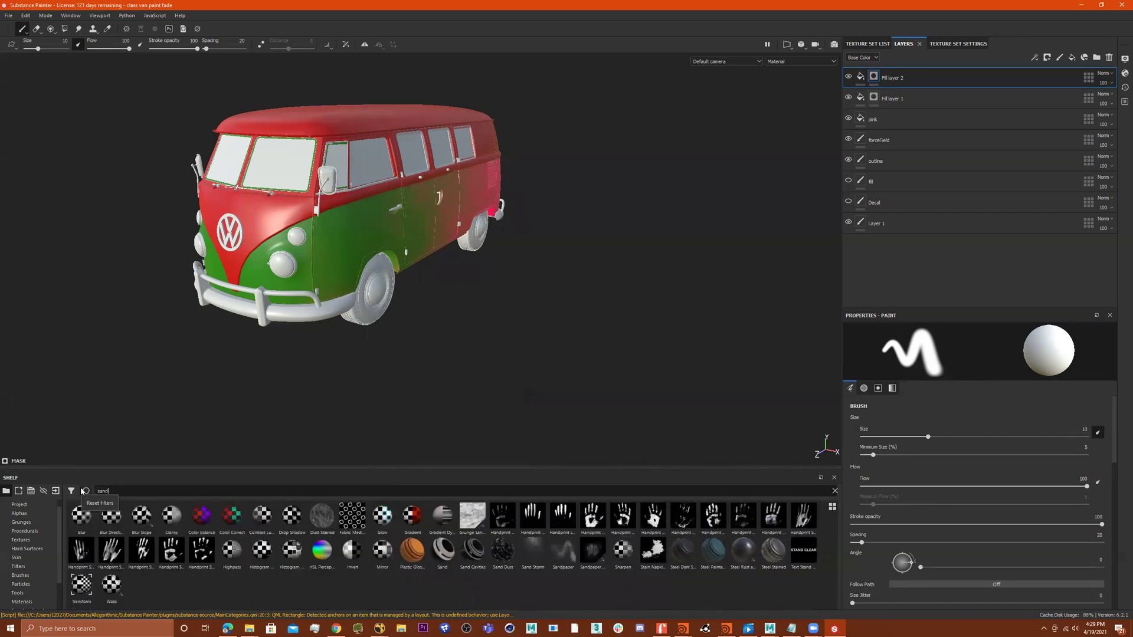
# Step: Search the shelf for "conc" and add the Concrete Smooth material as a fill layer above Fill layer 2
pyautogui.press('BackSpace')
pyautogui.press('BackSpace')
pyautogui.press('BackSpace')
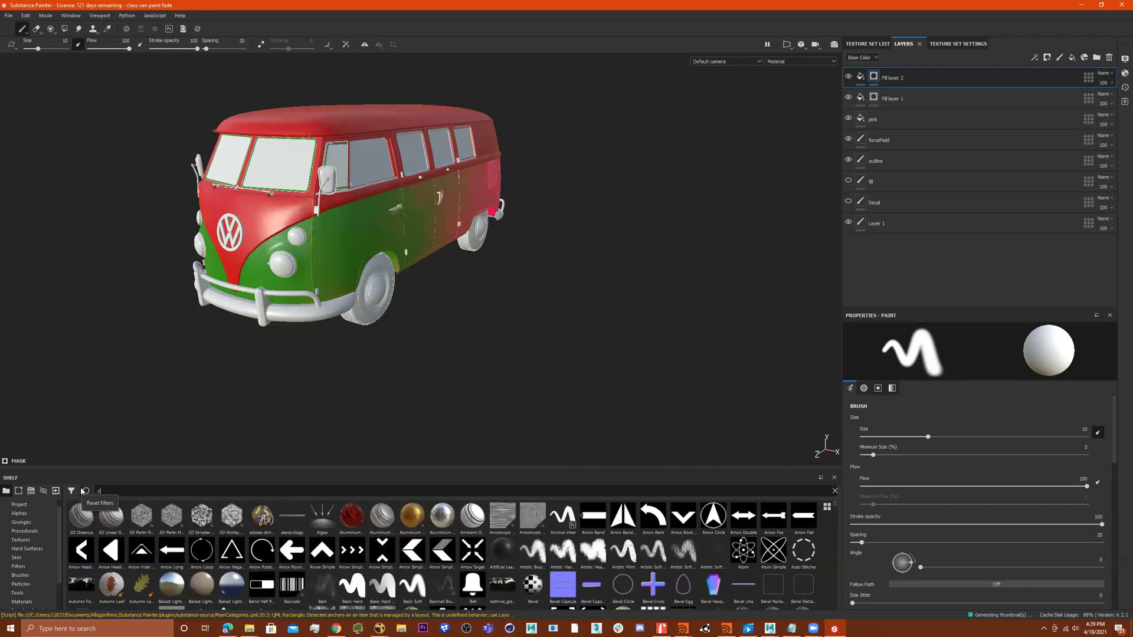
pyautogui.write('conc')
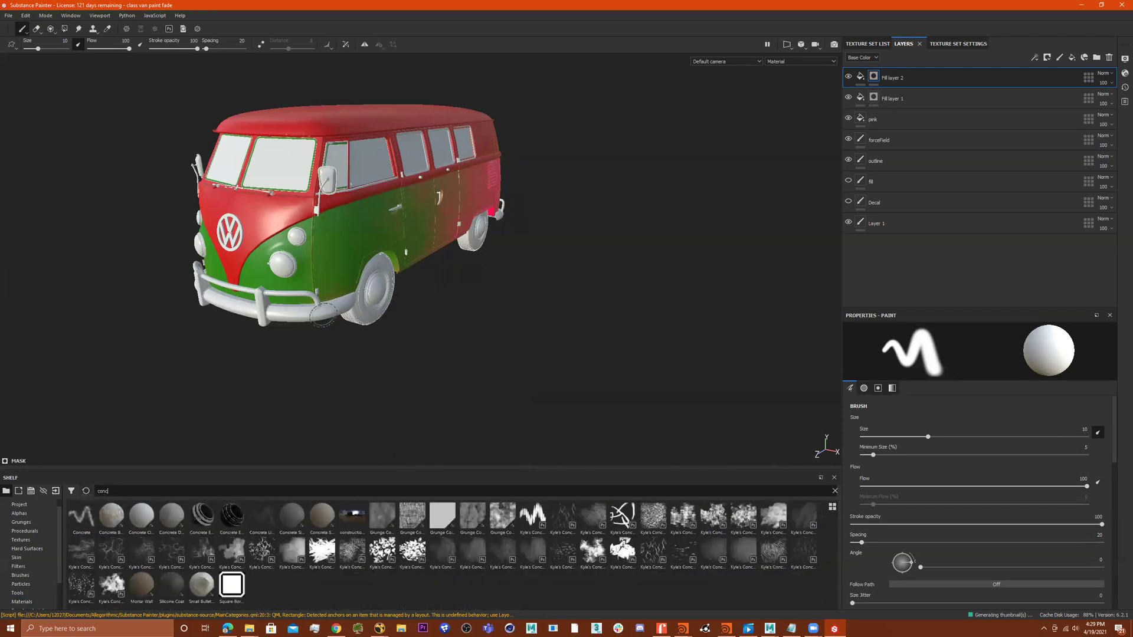
pyautogui.moveTo(332, 504); pyautogui.dragTo(921, 71)
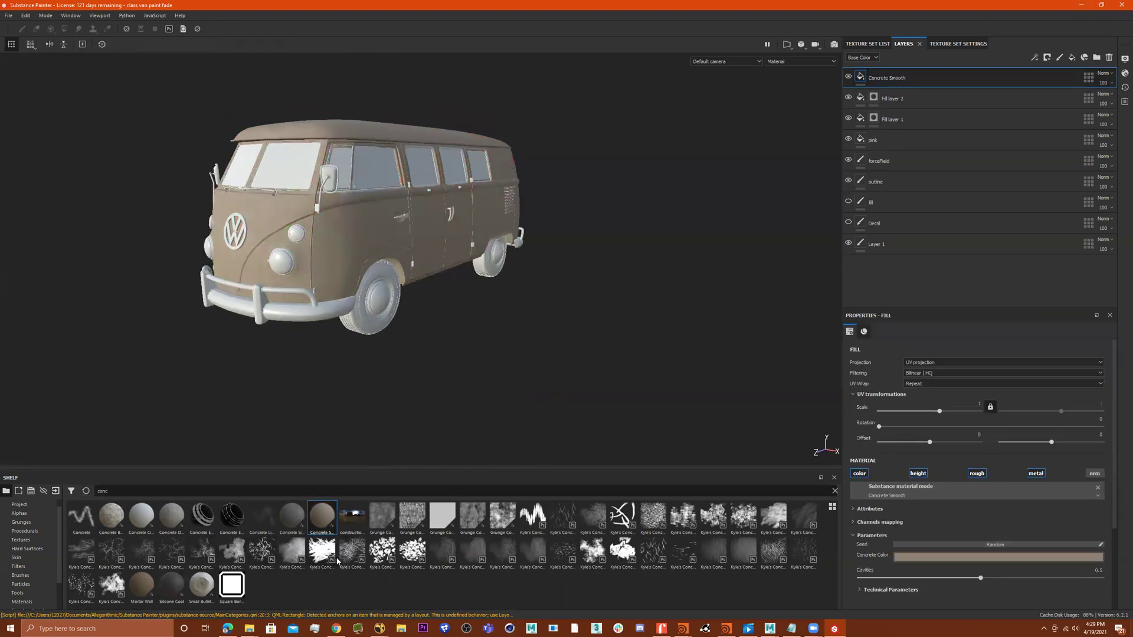
# Step: Browse the shelf's smart masks and try the Sand smart mask on the Concrete Smooth layer
pyautogui.scroll(-2, 39, 598)
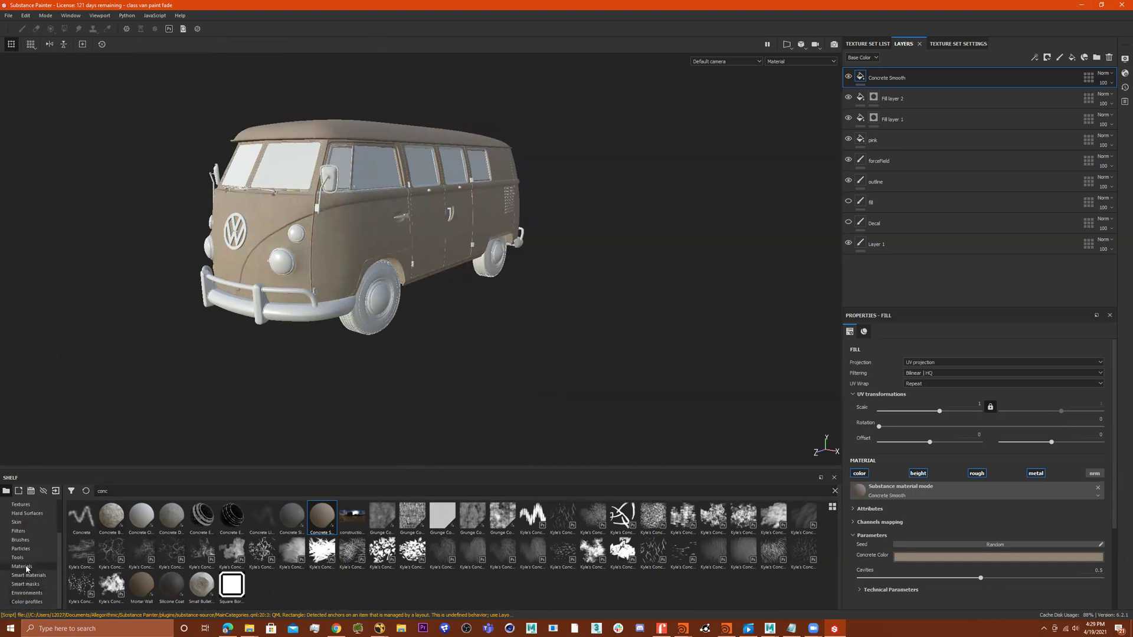
pyautogui.click(30, 566)
pyautogui.scroll(2, 30, 528)
pyautogui.scroll(-2, 30, 536)
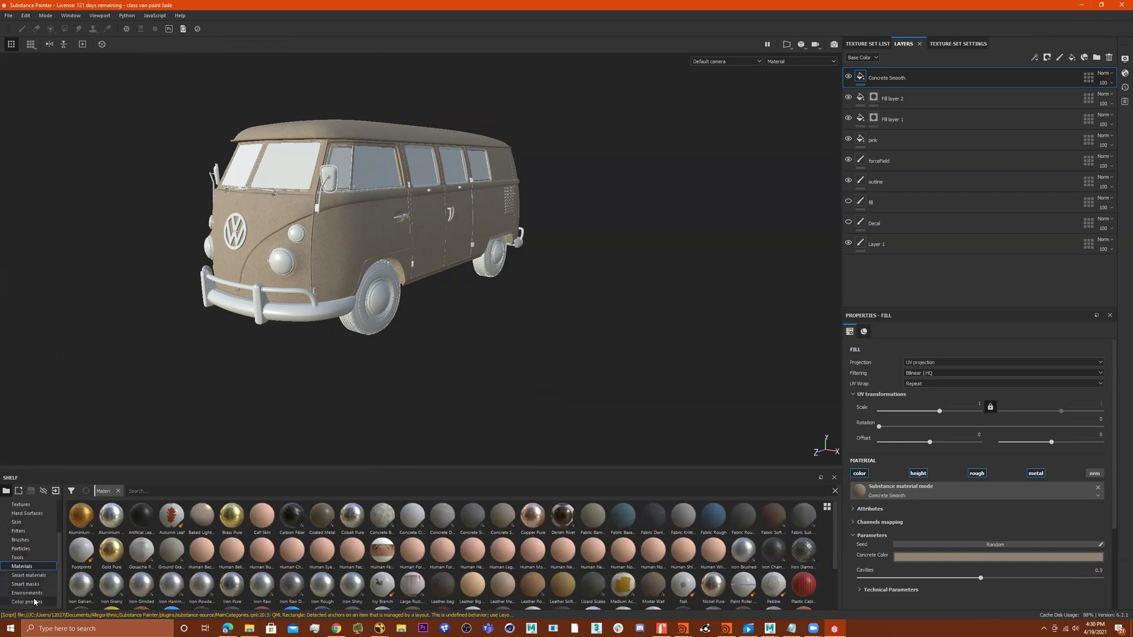
pyautogui.click(35, 584)
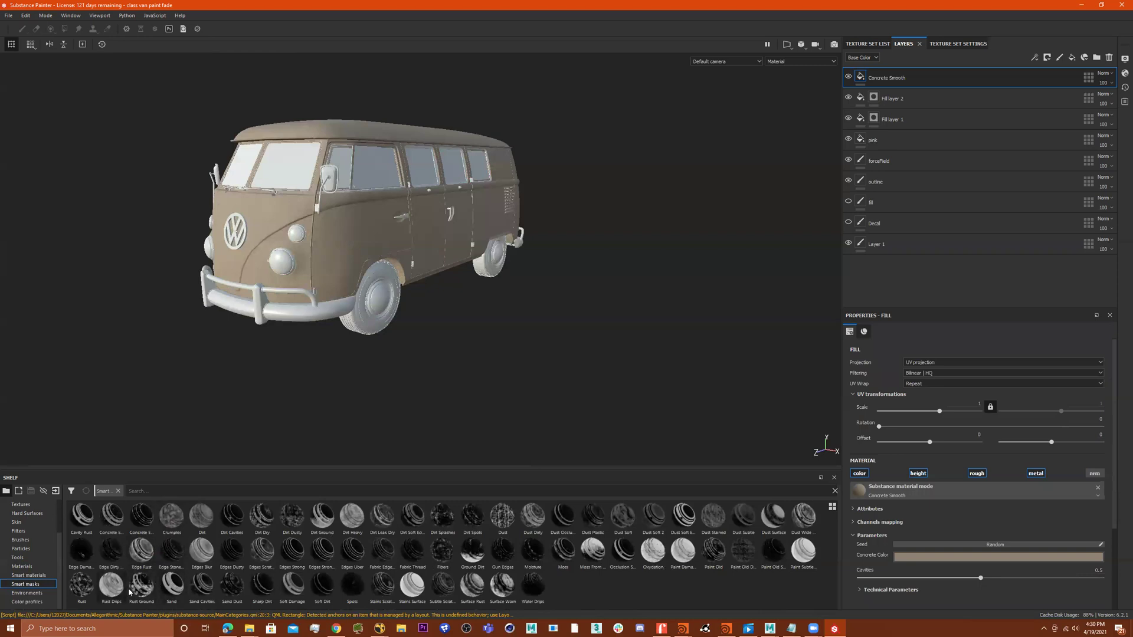
pyautogui.moveTo(171, 584)
pyautogui.mouseDown()
pyautogui.moveTo(1043, 15)
pyautogui.moveTo(879, 75)
pyautogui.mouseUp()
pyautogui.keyDown('alt'); pyautogui.moveTo(627, 116); pyautogui.dragTo(610, 201, button='right'); pyautogui.keyUp('alt')
pyautogui.keyDown('alt'); pyautogui.moveTo(610, 201); pyautogui.dragTo(558, 202); pyautogui.keyUp('alt')
pyautogui.keyDown('alt'); pyautogui.moveTo(558, 202); pyautogui.dragTo(561, 236, button='middle'); pyautogui.keyUp('alt')
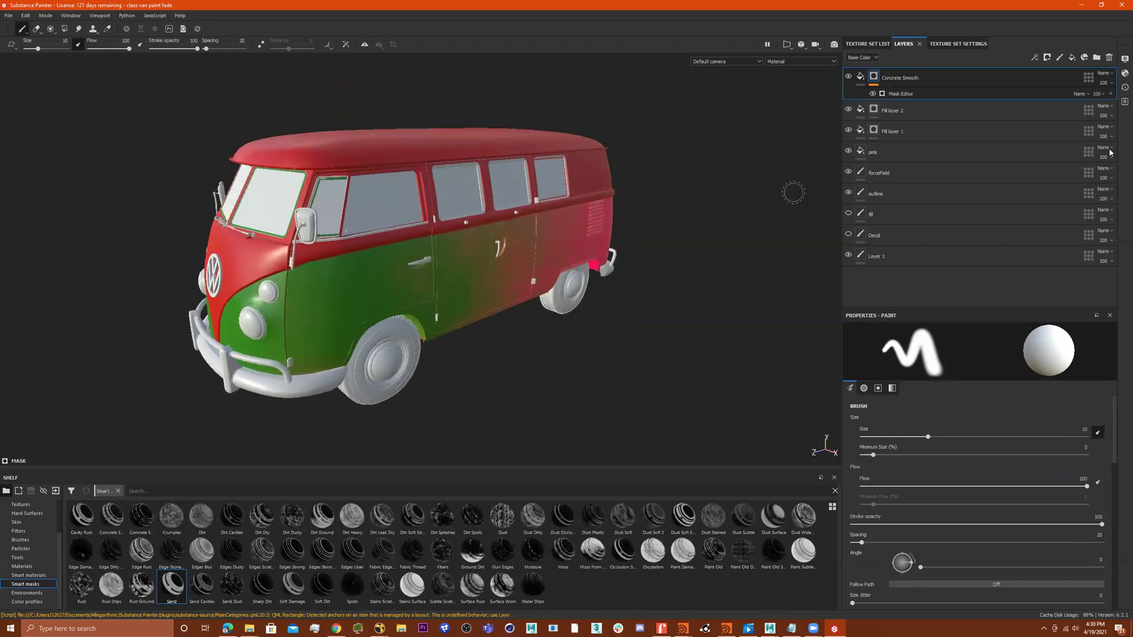
# Step: Set the Sand mask's Mask Editor generator to global blur 3.48, global balance 0.89 and global contrast 0.24
pyautogui.click(901, 93)
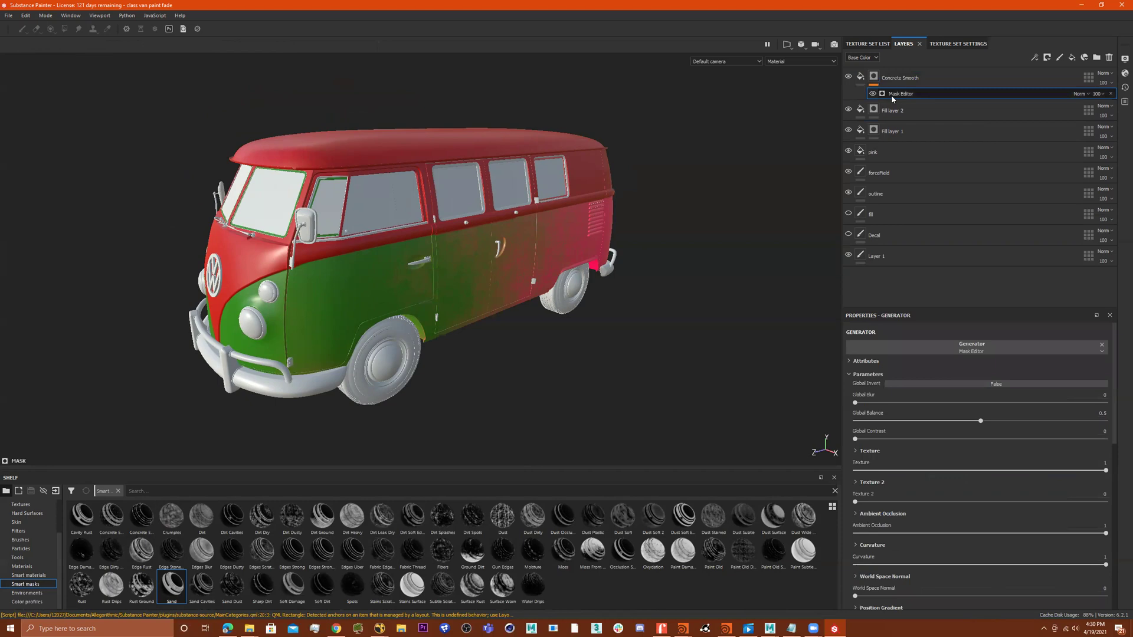
pyautogui.click(908, 403)
pyautogui.moveTo(981, 421); pyautogui.dragTo(1078, 420)
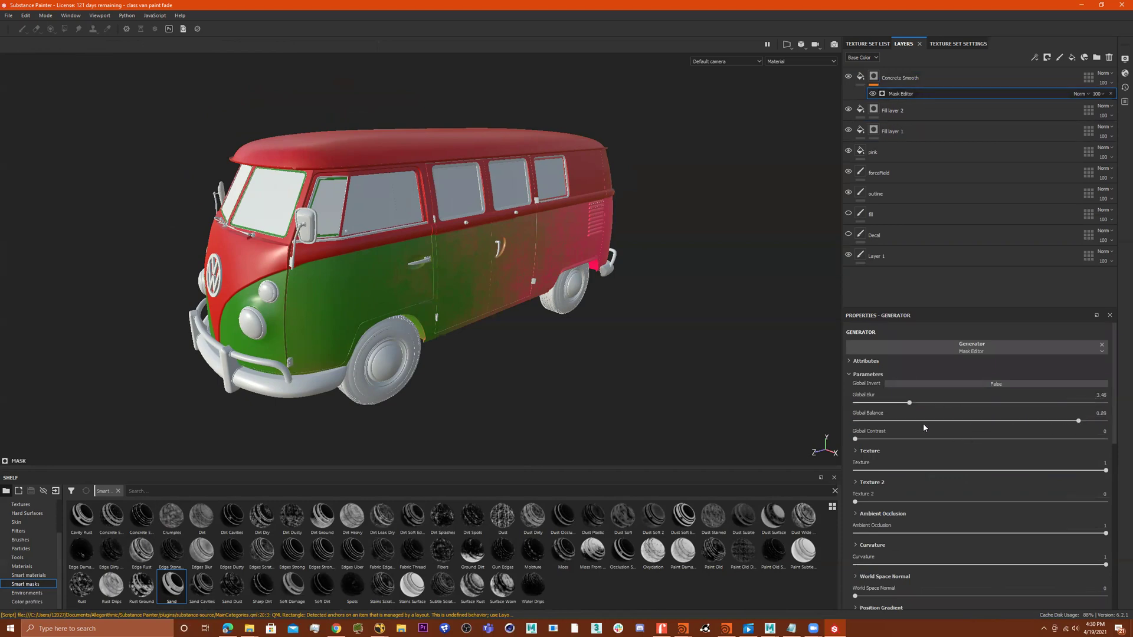
pyautogui.moveTo(968, 439); pyautogui.dragTo(915, 439)
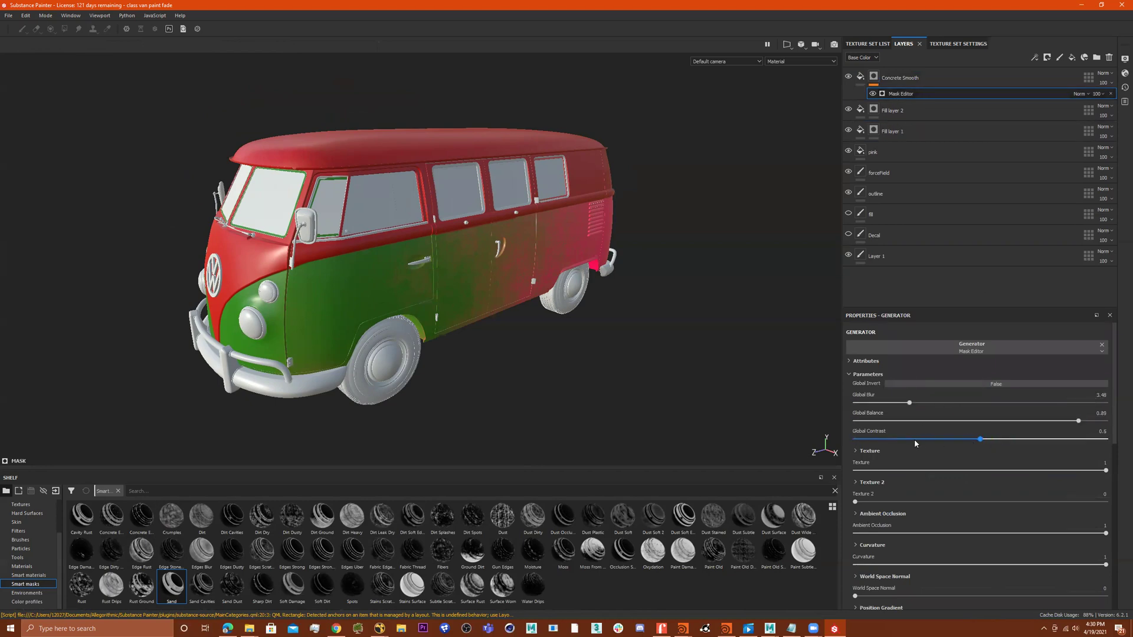
pyautogui.click(968, 470)
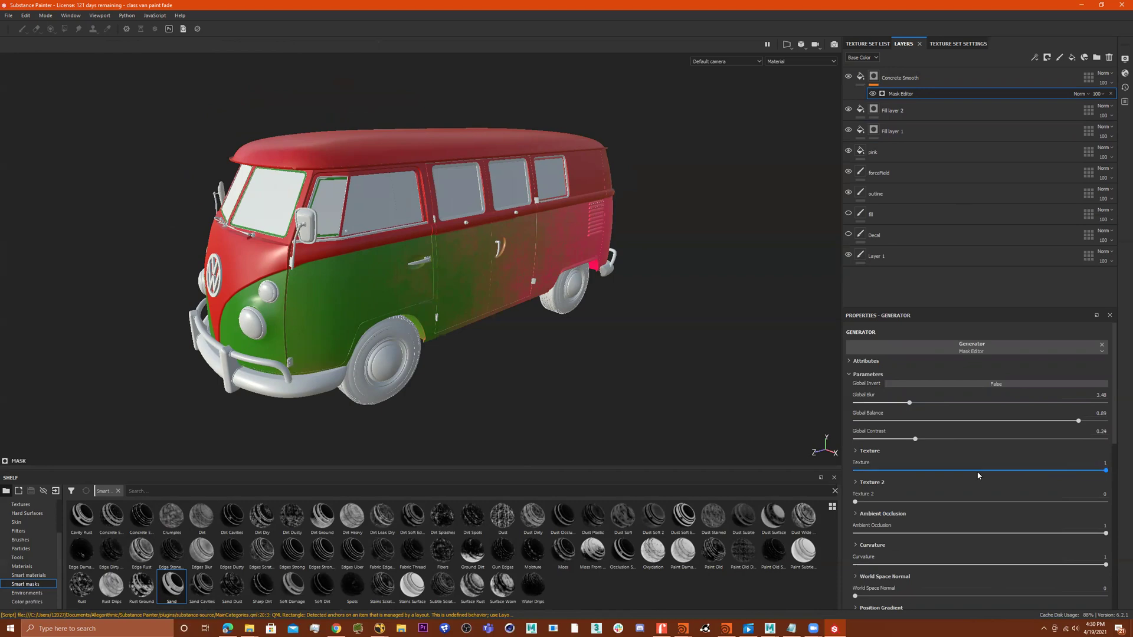
# Step: Delete the Mask Editor generator and remove the Sand mask from the Concrete Smooth layer
pyautogui.click(859, 78)
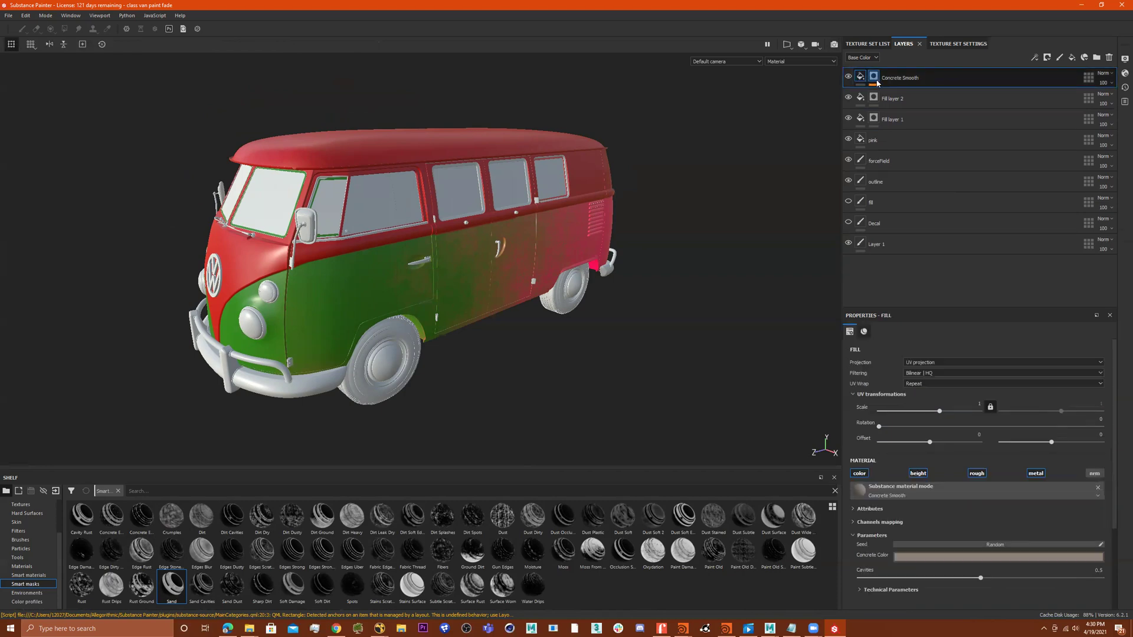
pyautogui.click(874, 80)
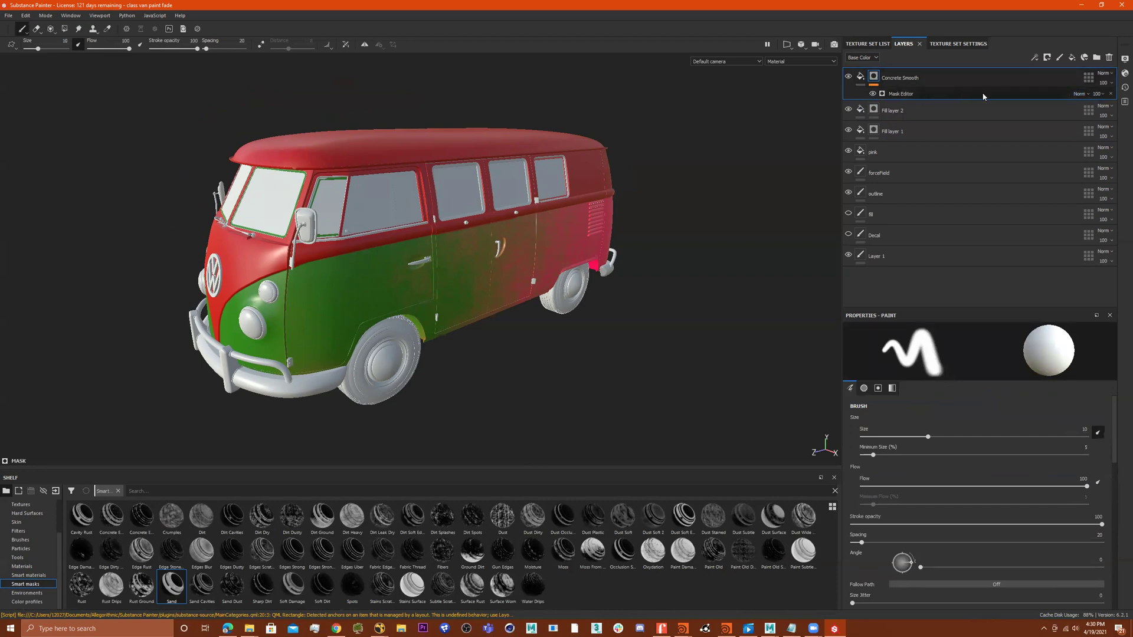
pyautogui.click(1111, 94)
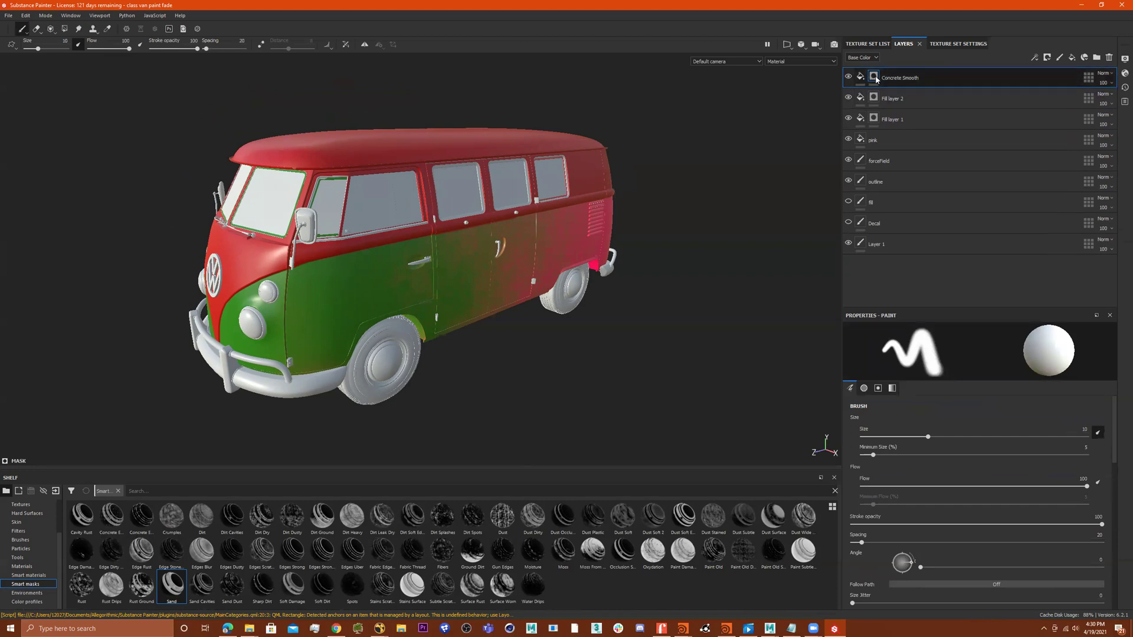
pyautogui.rightClick(874, 77)
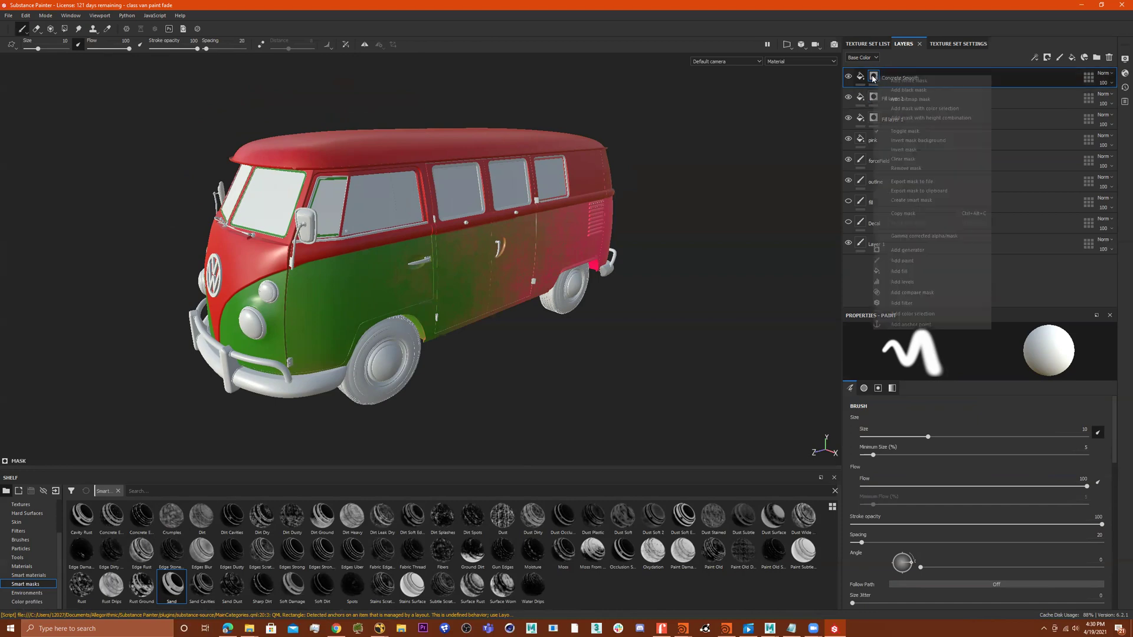
pyautogui.click(915, 168)
pyautogui.keyDown('alt'); pyautogui.moveTo(467, 287); pyautogui.dragTo(434, 286); pyautogui.keyUp('alt')
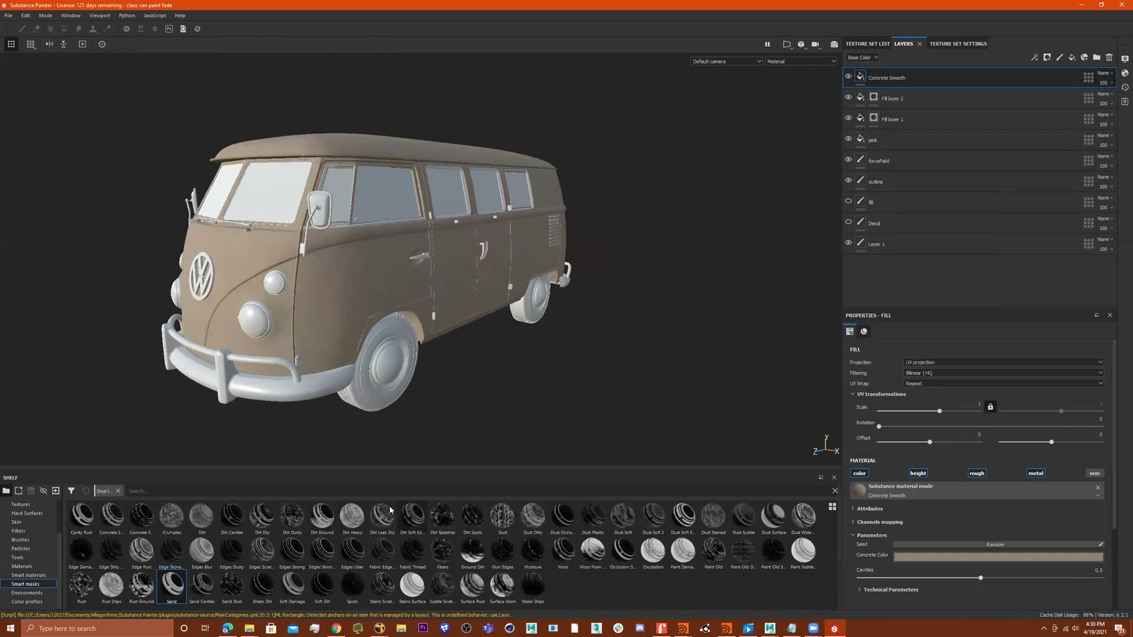
# Step: Try the Dirt Dusty smart mask on the Concrete Smooth layer and remove that mask again
pyautogui.moveTo(292, 517)
pyautogui.mouseDown()
pyautogui.moveTo(425, 425)
pyautogui.moveTo(563, 355)
pyautogui.moveTo(883, 75)
pyautogui.mouseUp()
pyautogui.moveTo(507, 248)
pyautogui.keyDown('alt'); pyautogui.mouseDown()
pyautogui.moveTo(457, 241)
pyautogui.moveTo(446, 286)
pyautogui.moveTo(480, 261)
pyautogui.moveTo(520, 194)
pyautogui.mouseUp(); pyautogui.keyUp('alt')
pyautogui.keyDown('alt'); pyautogui.moveTo(338, 394); pyautogui.dragTo(469, 250); pyautogui.keyUp('alt')
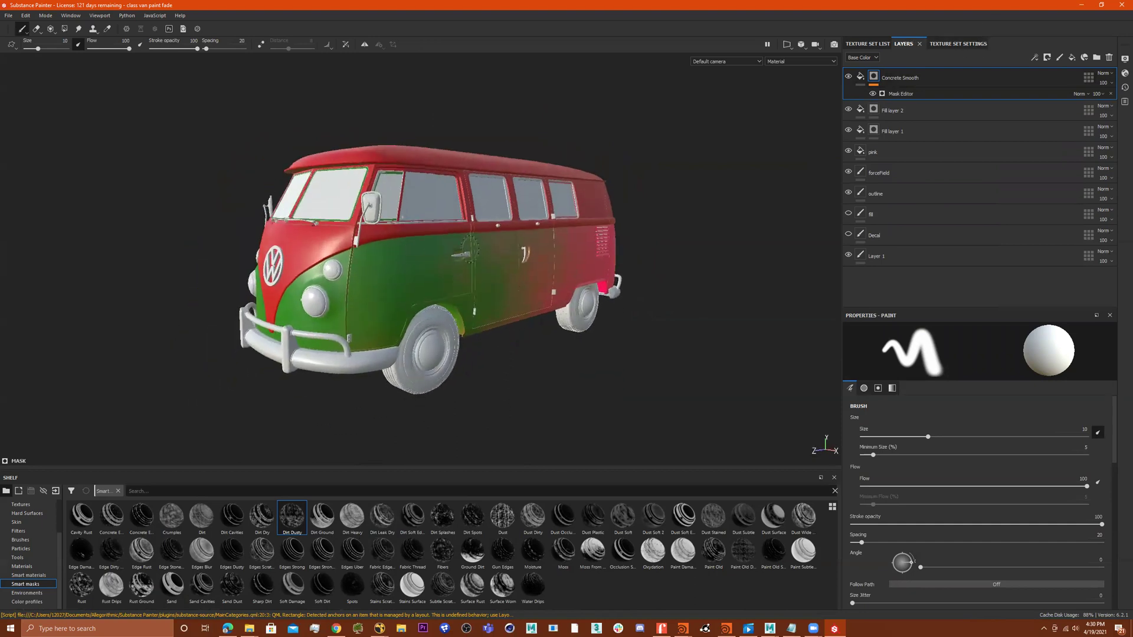
pyautogui.rightClick(873, 79)
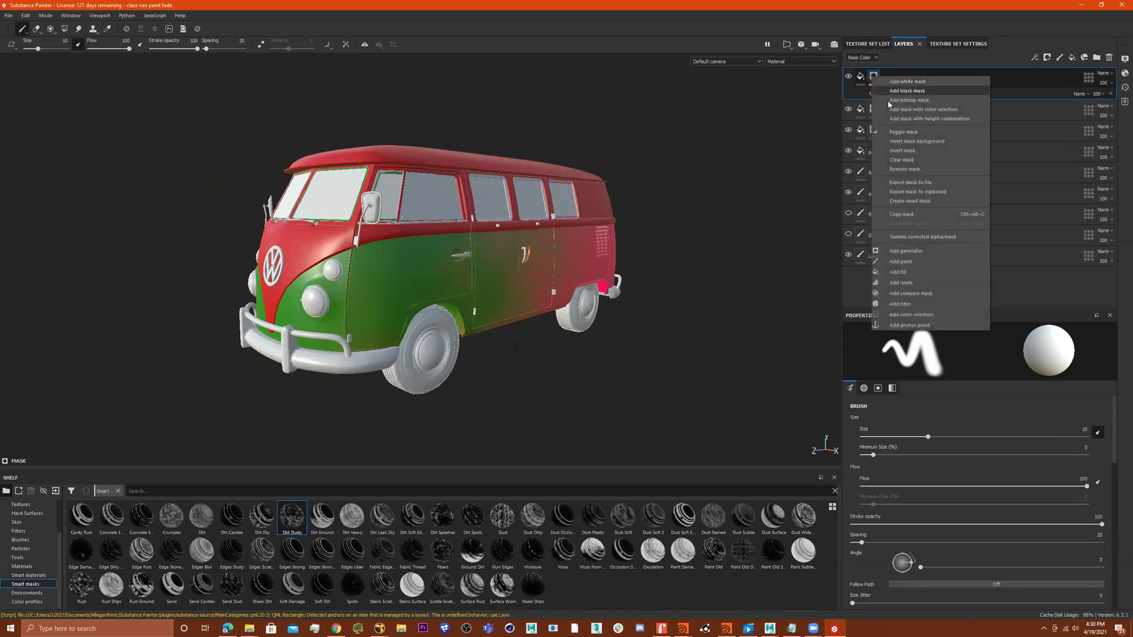
pyautogui.click(909, 171)
pyautogui.keyDown('alt'); pyautogui.moveTo(306, 247); pyautogui.dragTo(335, 247); pyautogui.keyUp('alt')
pyautogui.scroll(2, 335, 248)
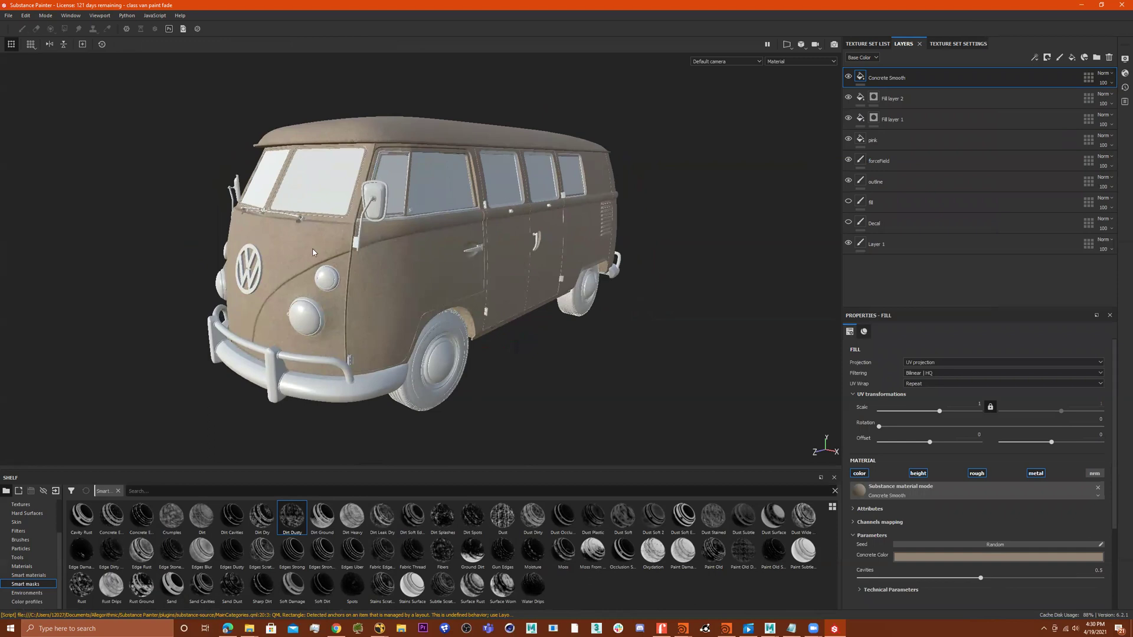
# Step: Reduce the Concrete Smooth layer's opacity to 14 so the paint shows through the dust
pyautogui.keyDown('alt'); pyautogui.moveTo(461, 316); pyautogui.dragTo(508, 312); pyautogui.keyUp('alt')
pyautogui.click(1111, 83)
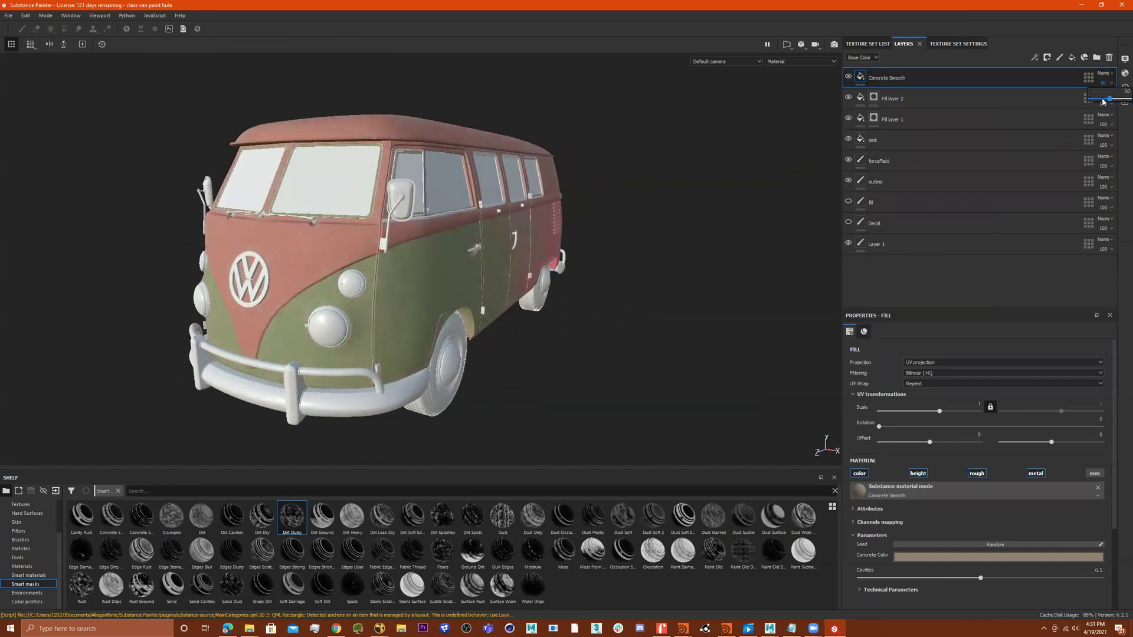
pyautogui.moveTo(1119, 99)
pyautogui.mouseDown()
pyautogui.moveTo(1097, 101)
pyautogui.moveTo(1114, 101)
pyautogui.mouseUp()
pyautogui.moveTo(1107, 100); pyautogui.dragTo(1094, 104)
# Step: Inspect the faint concrete overlay around the van's side and front corner, and display the 3D and 2D views side by side
pyautogui.keyDown('alt'); pyautogui.moveTo(596, 248); pyautogui.dragTo(442, 242); pyautogui.keyUp('alt')
pyautogui.keyDown('alt'); pyautogui.moveTo(696, 277); pyautogui.dragTo(484, 233, button='middle'); pyautogui.keyUp('alt')
pyautogui.keyDown('alt'); pyautogui.moveTo(484, 233); pyautogui.dragTo(288, 233); pyautogui.keyUp('alt')
pyautogui.keyDown('alt'); pyautogui.moveTo(413, 255); pyautogui.dragTo(225, 288); pyautogui.keyUp('alt')
pyautogui.keyDown('alt'); pyautogui.moveTo(225, 288); pyautogui.dragTo(356, 259, button='middle'); pyautogui.keyUp('alt')
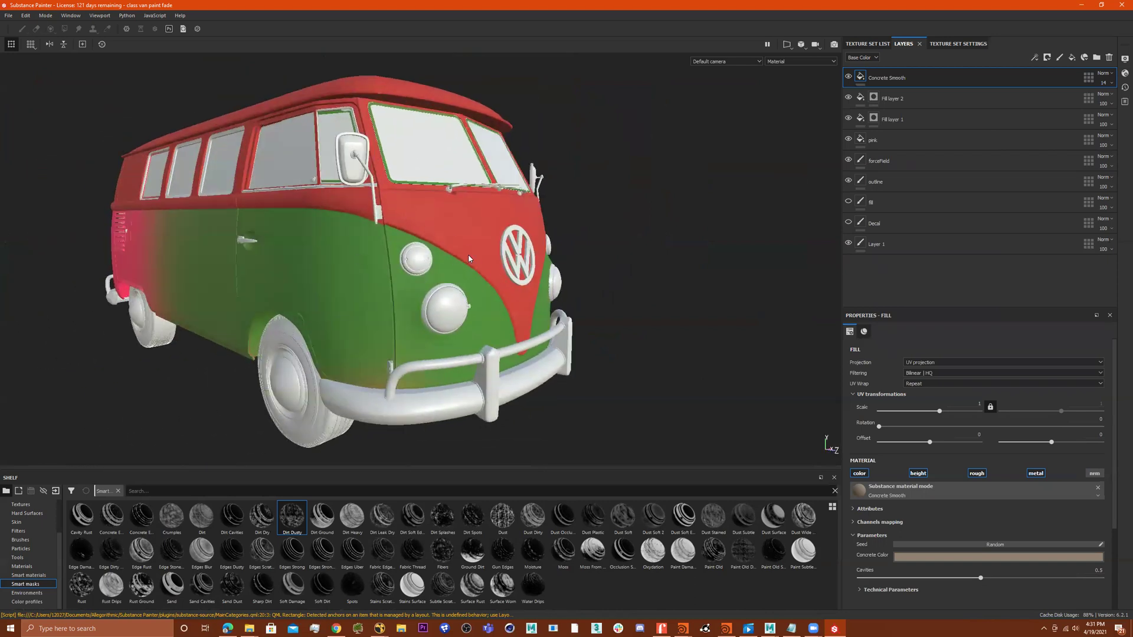
pyautogui.scroll(6, 348, 211)
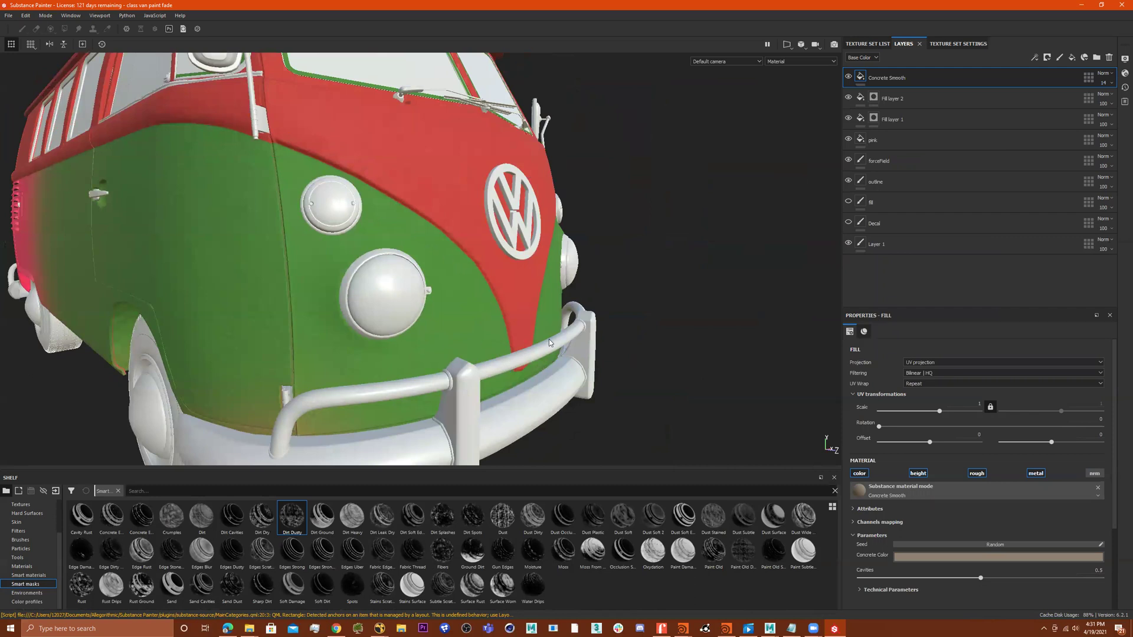
pyautogui.scroll(-5, 471, 267)
pyautogui.click(787, 45)
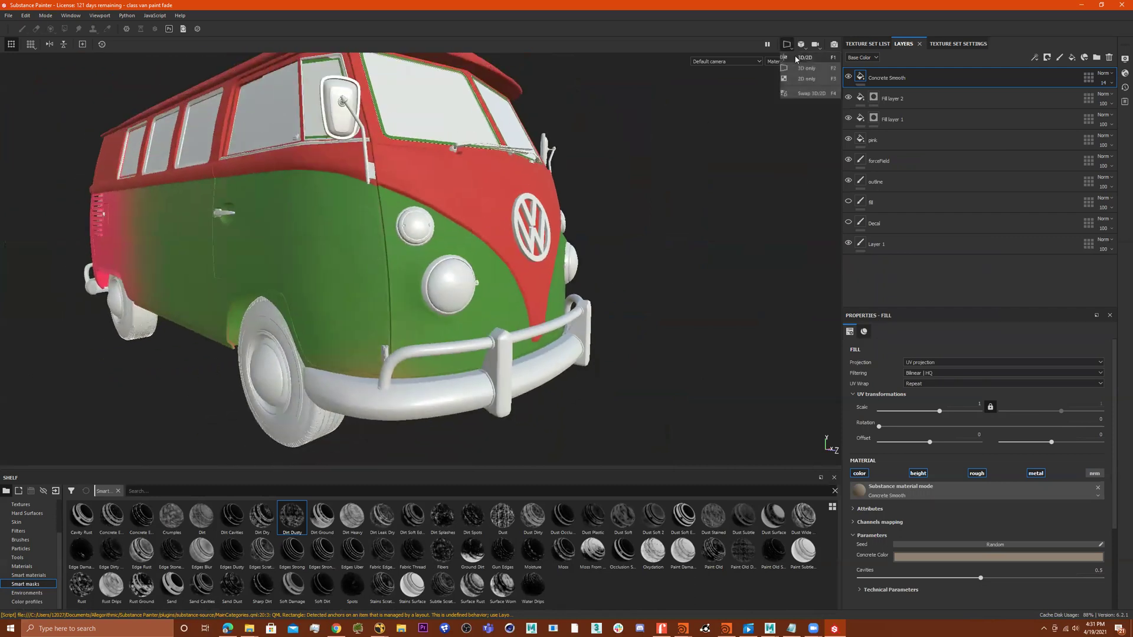
pyautogui.click(806, 58)
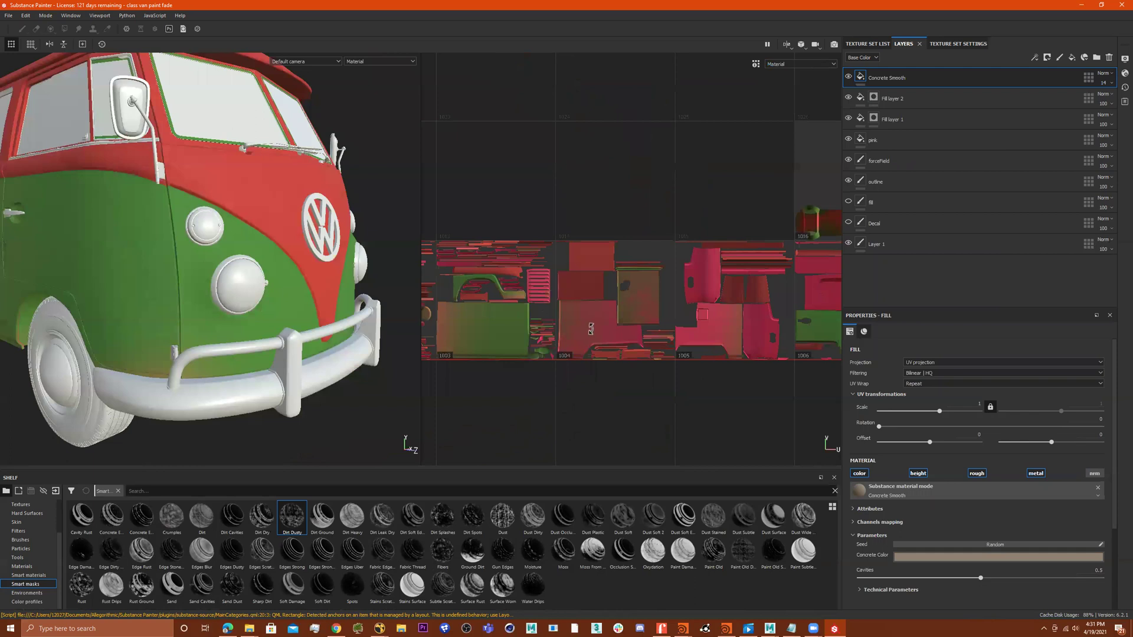